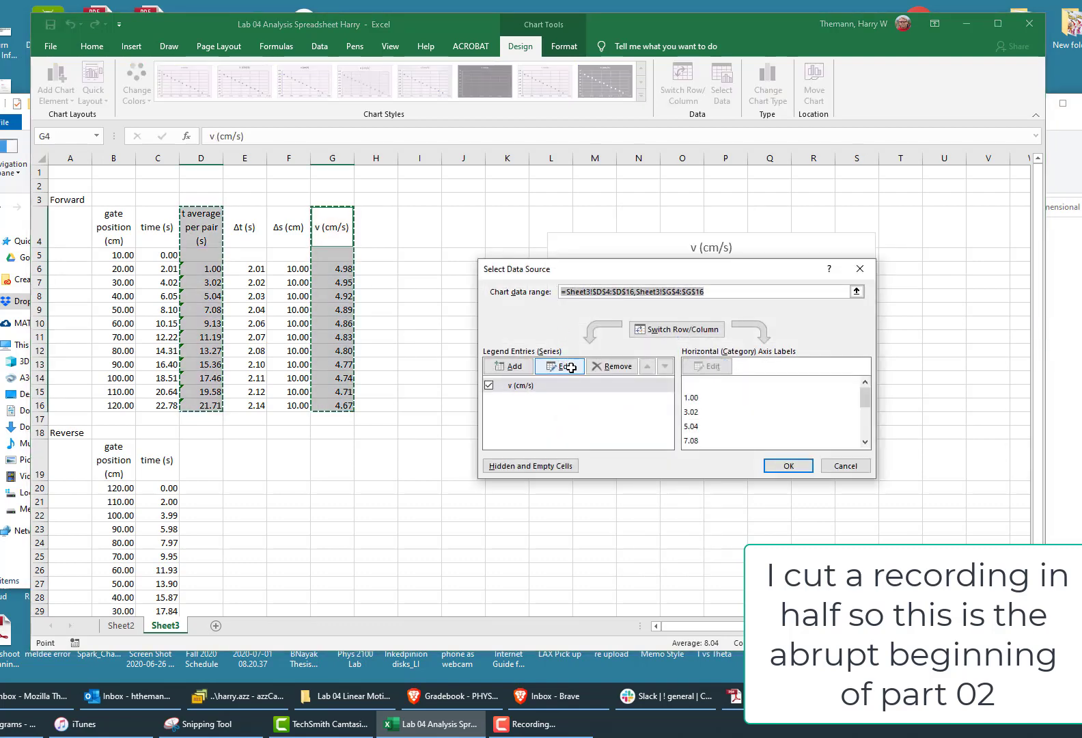
# Step: Review the X and Y value ranges of the chart's v (cm/s) series in its data source settings
pyautogui.click(571, 367)
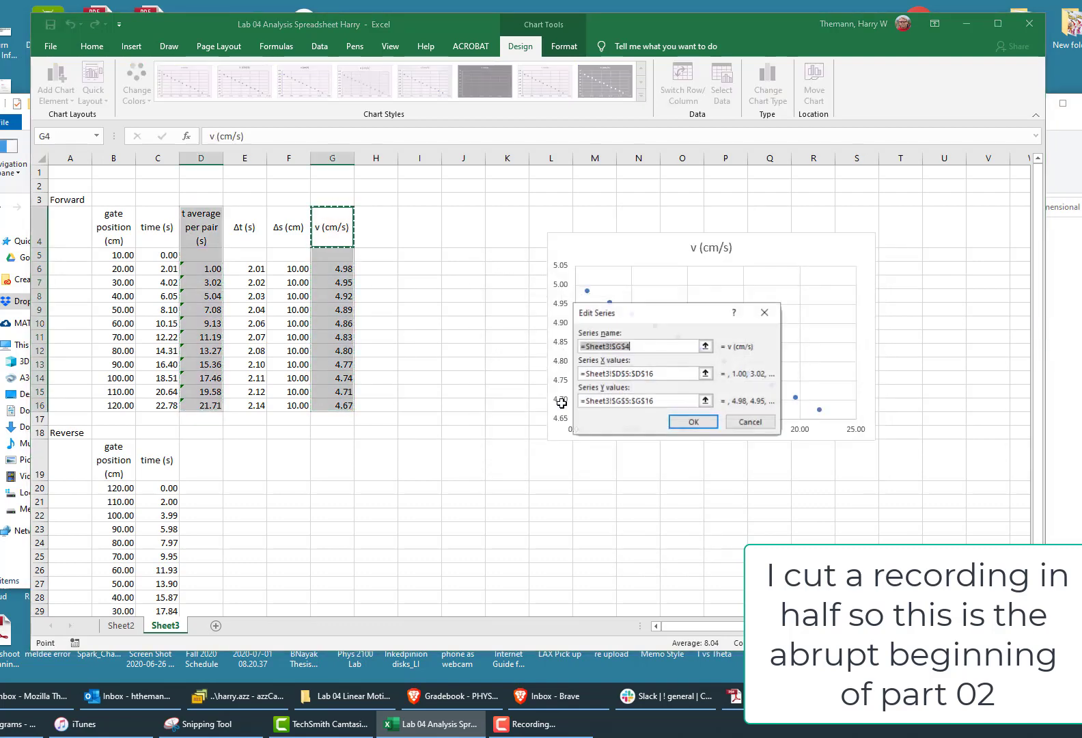
pyautogui.click(706, 373)
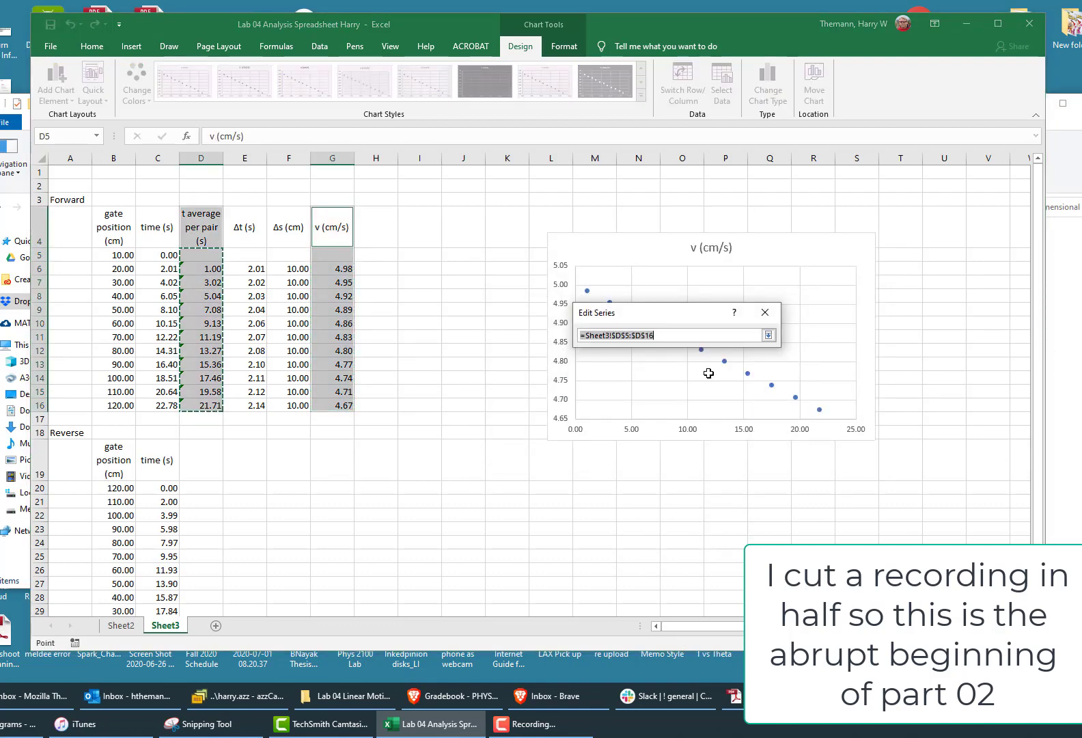
pyautogui.click(768, 335)
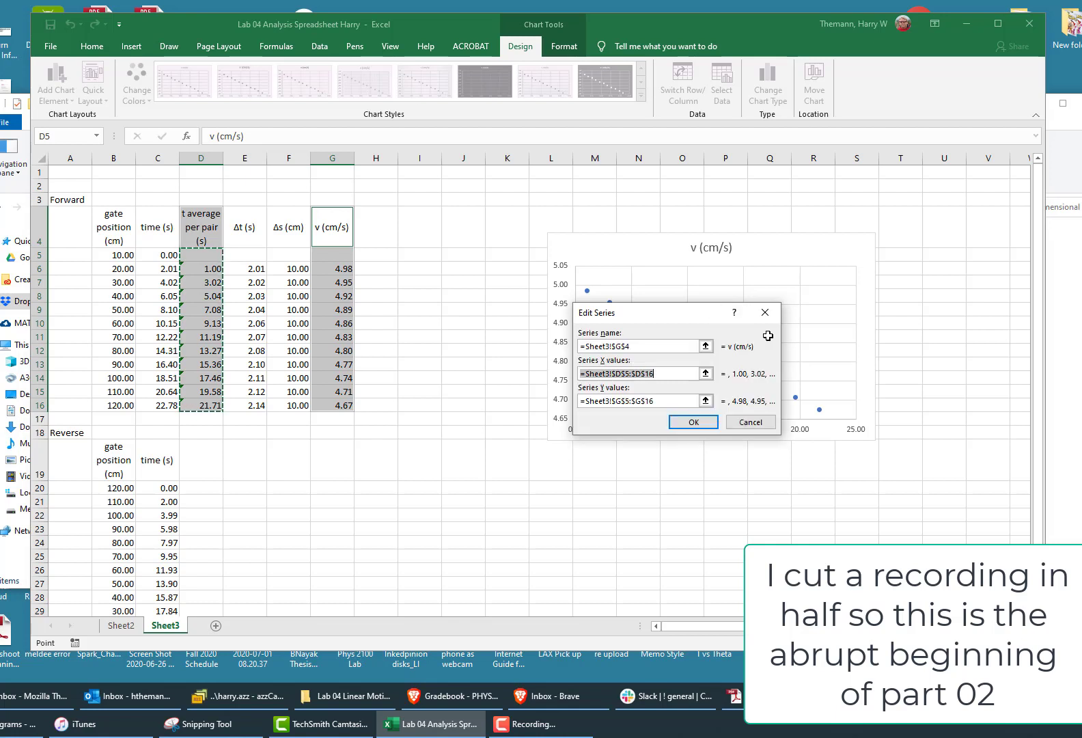
pyautogui.click(705, 400)
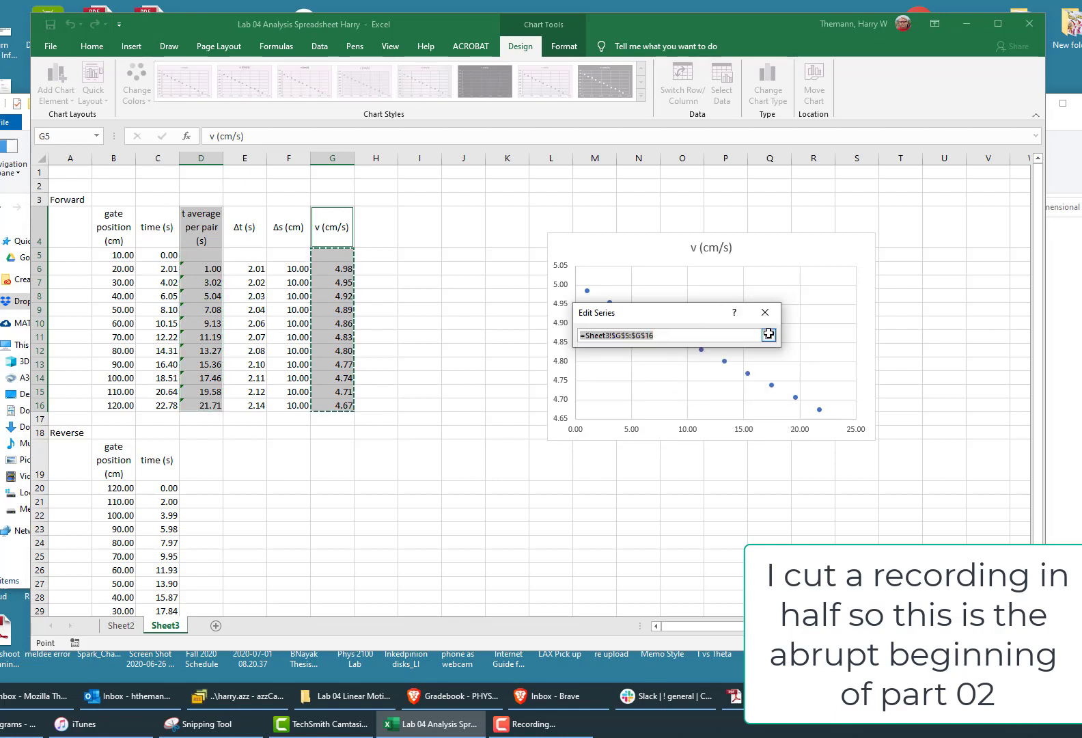
pyautogui.click(770, 333)
pyautogui.click(692, 420)
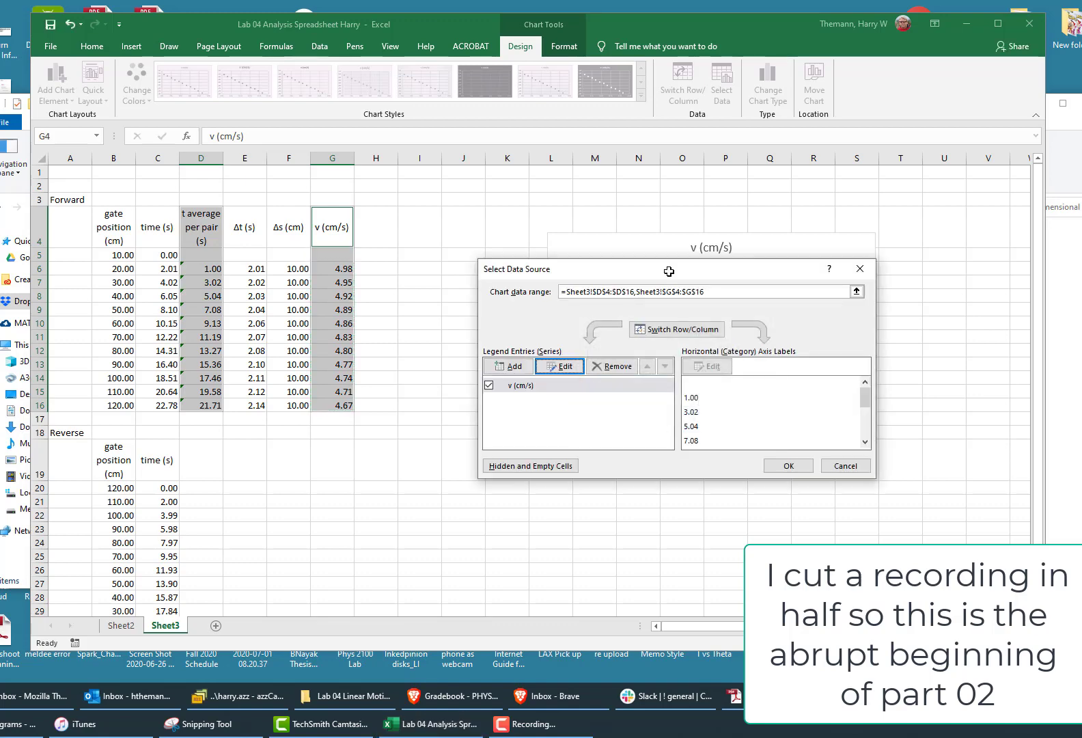
pyautogui.click(789, 465)
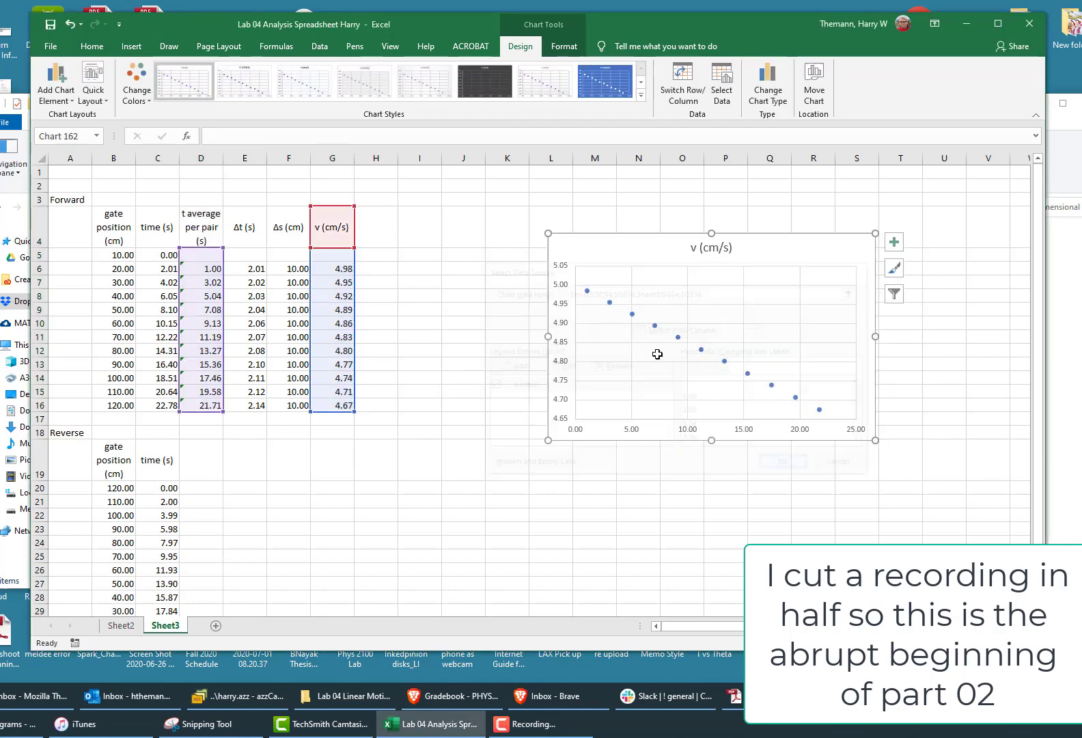
# Step: Move the velocity chart closer to the Forward data table and enlarge it slightly
pyautogui.moveTo(642, 244); pyautogui.dragTo(538, 196)
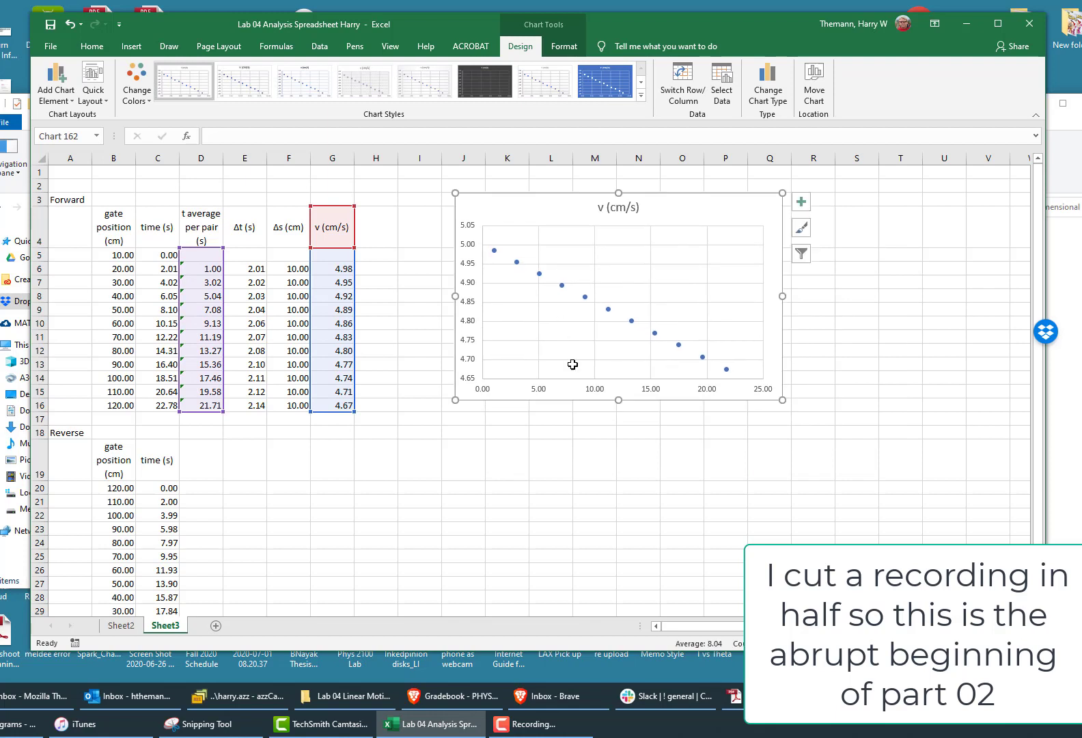
pyautogui.moveTo(784, 403); pyautogui.dragTo(809, 427)
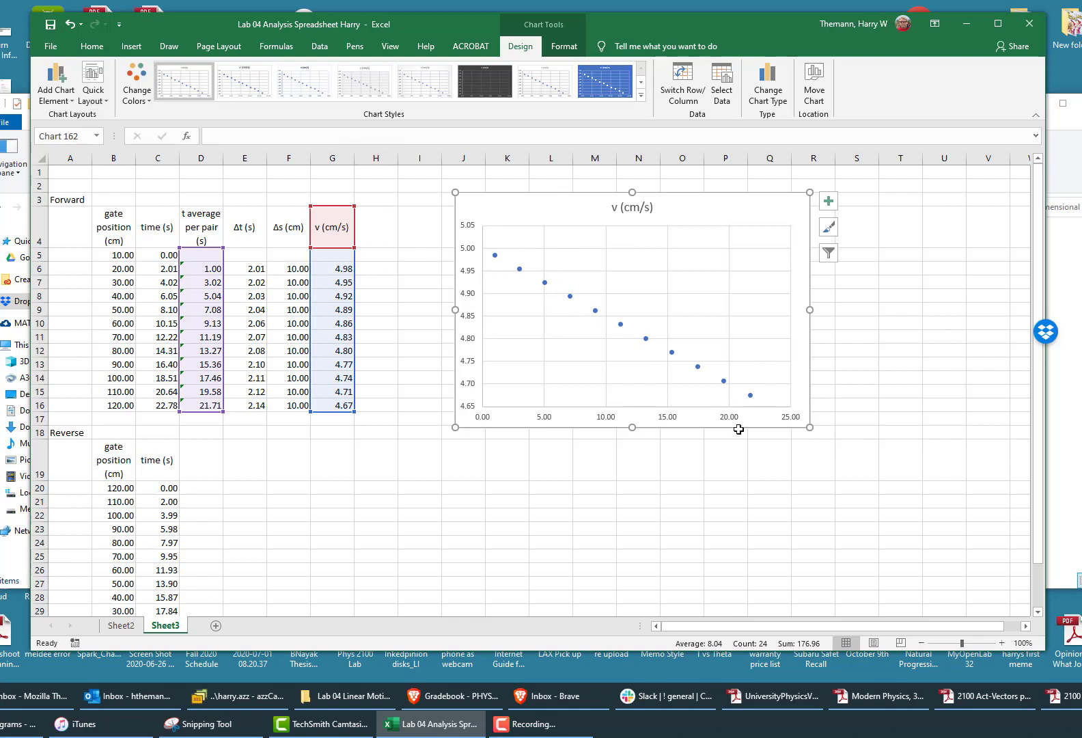
# Step: Set the minimum bound of the chart's vertical axis to 0
pyautogui.doubleClick(466, 269)
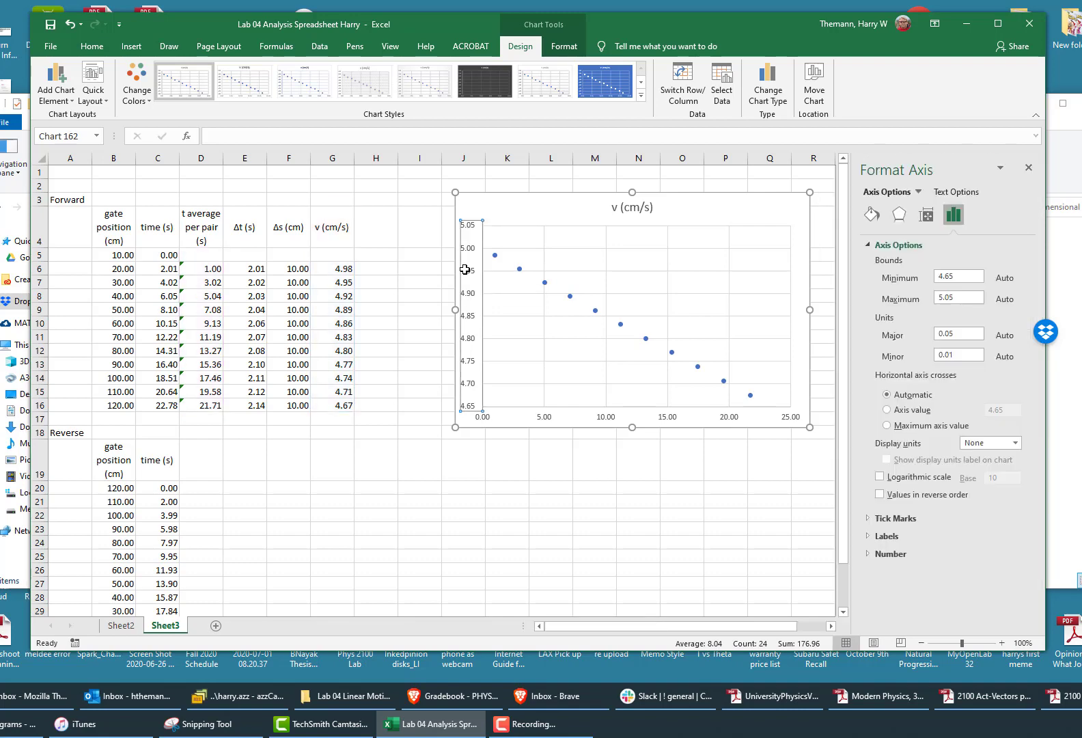
pyautogui.moveTo(963, 273); pyautogui.dragTo(874, 276)
pyautogui.write('0')
pyautogui.press('Return')
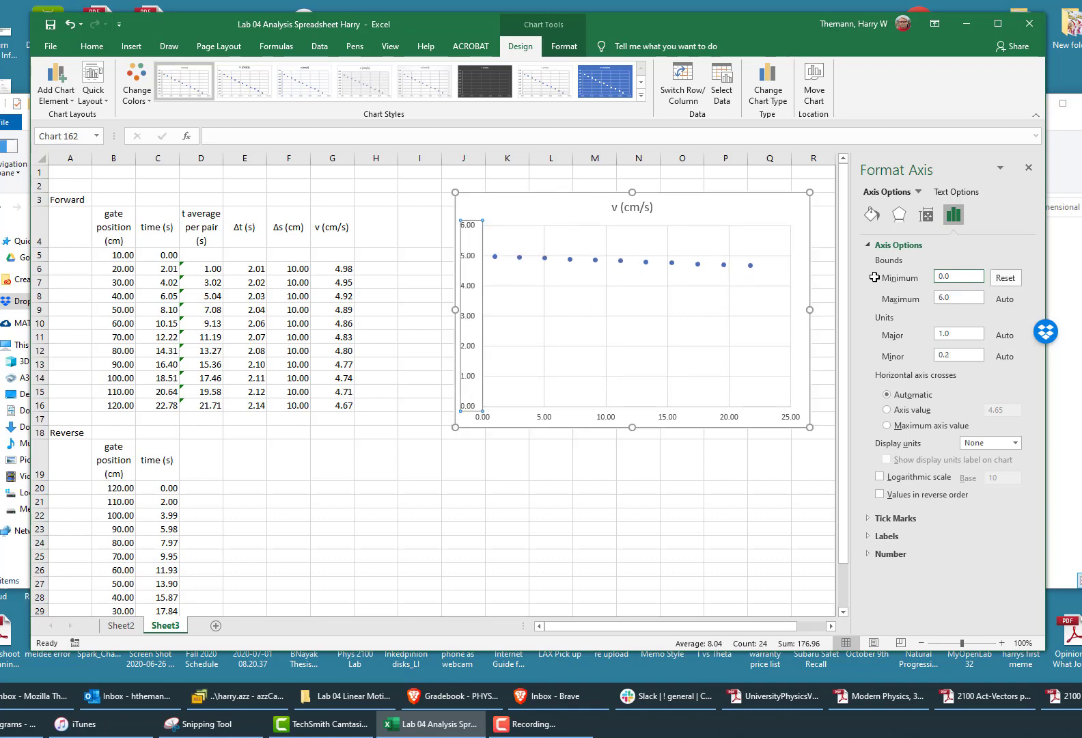
pyautogui.click(719, 476)
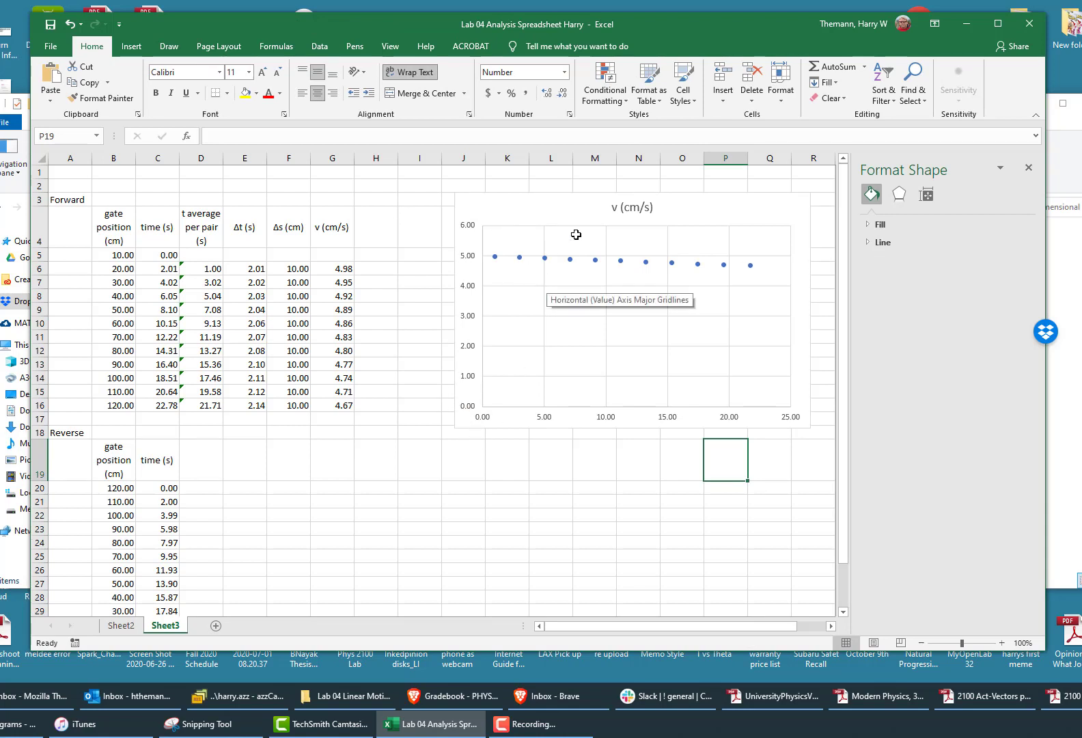
# Step: Add a primary horizontal axis title to the velocity chart reading "time(s)"
pyautogui.moveTo(588, 204); pyautogui.dragTo(619, 205)
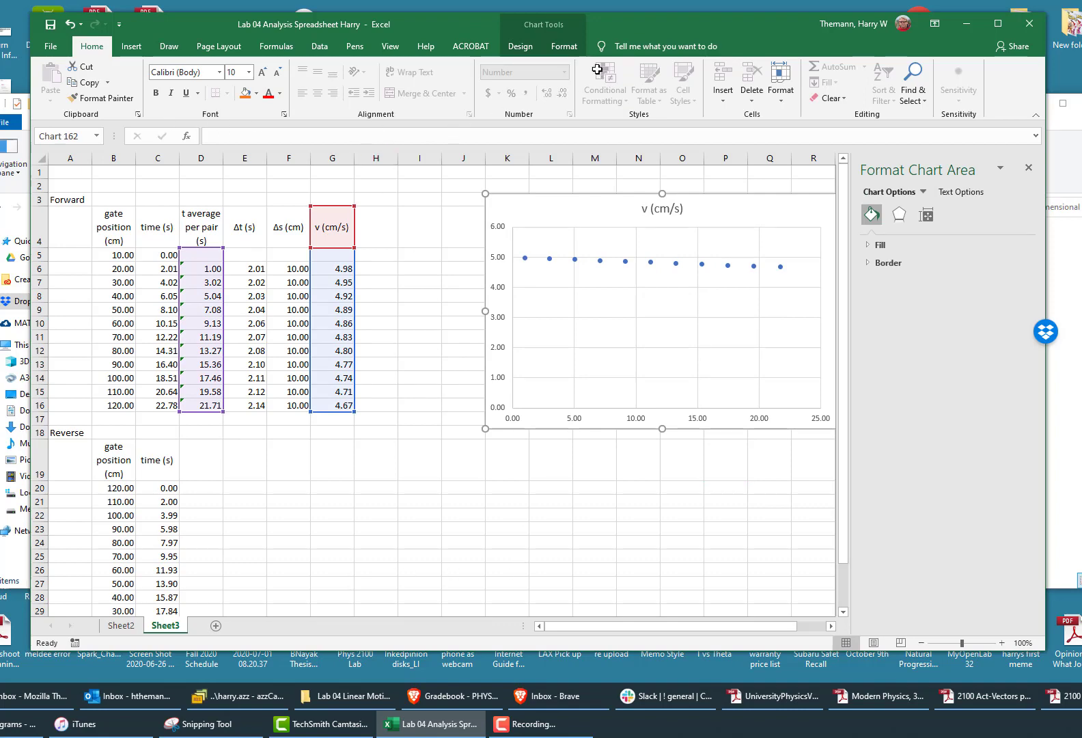
pyautogui.click(564, 46)
pyautogui.click(519, 46)
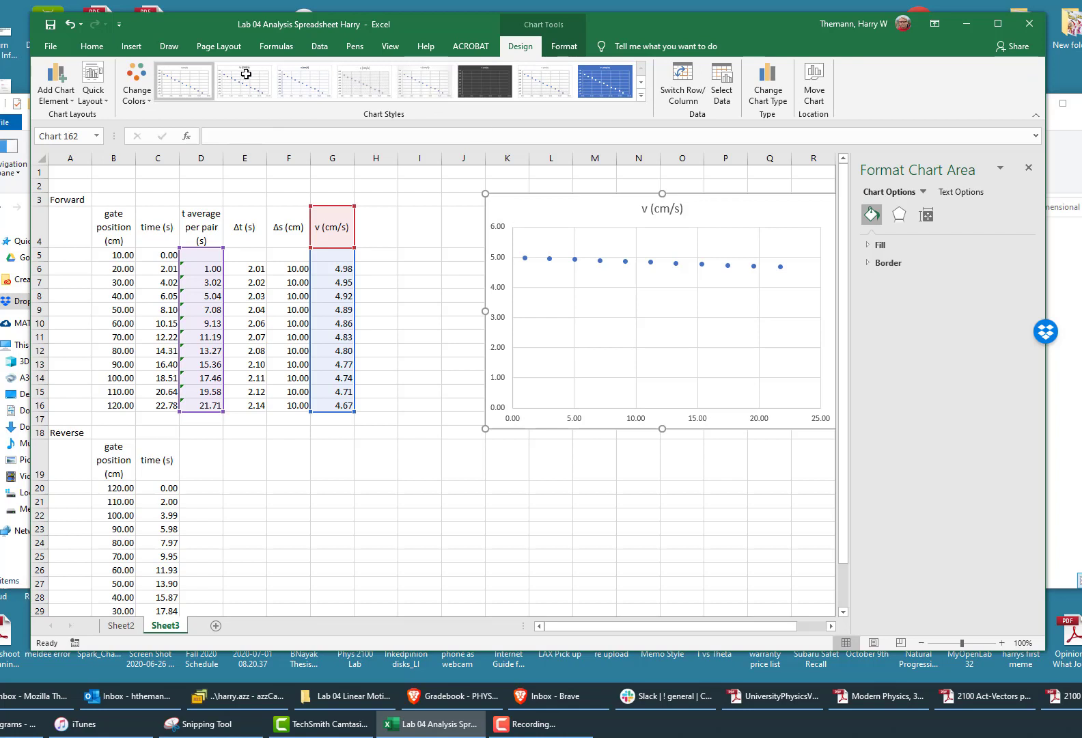
pyautogui.click(69, 102)
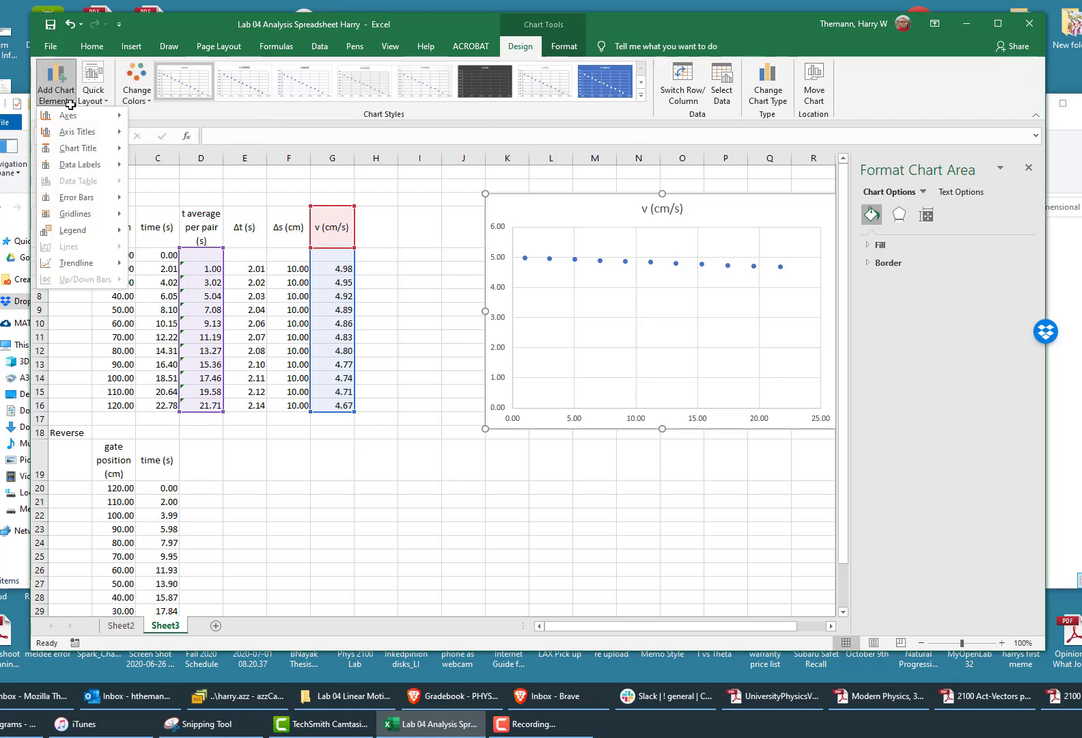
pyautogui.moveTo(95, 135)
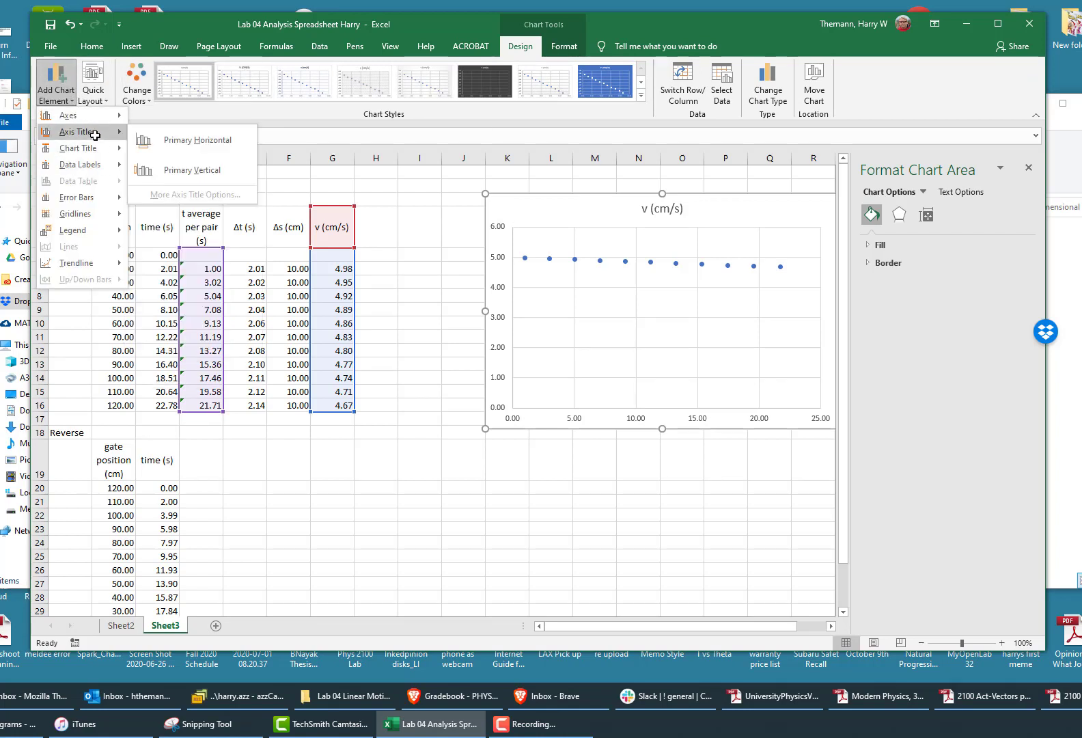
pyautogui.click(146, 139)
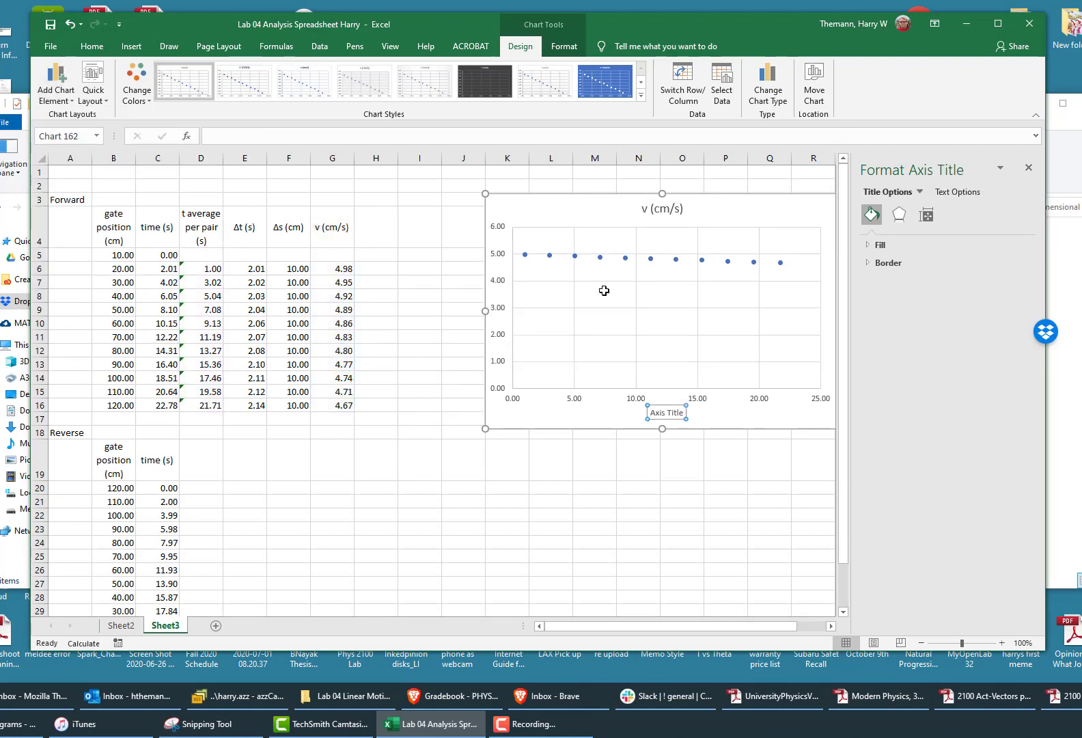
pyautogui.write('t')
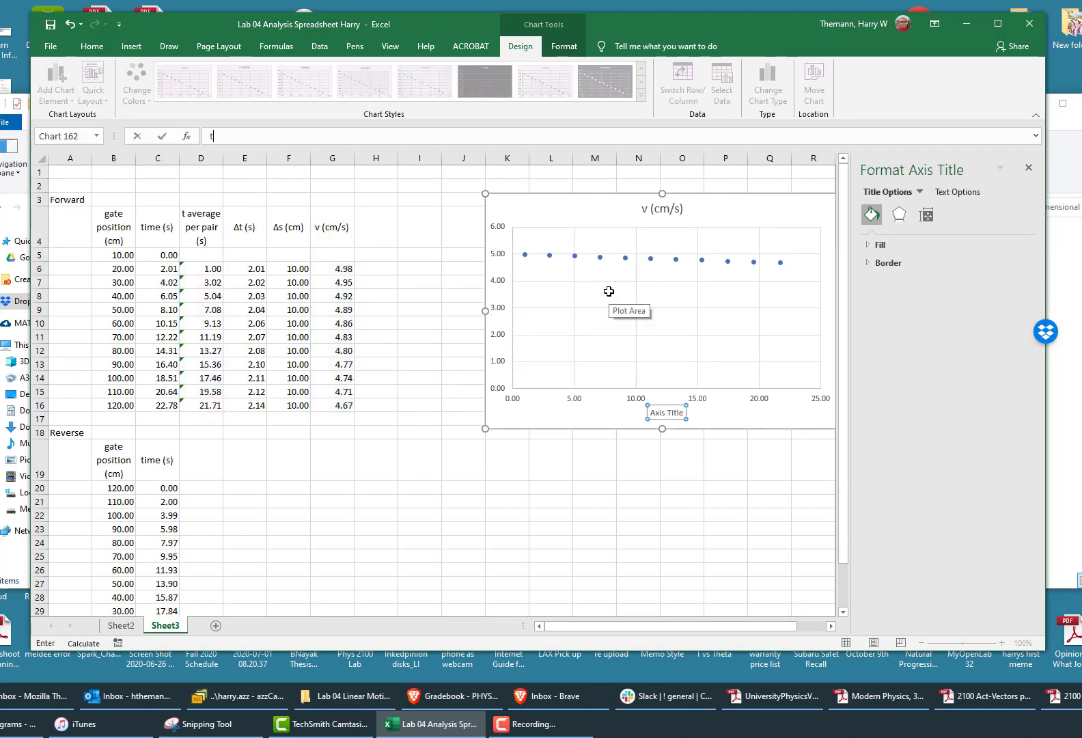
pyautogui.press('Return')
pyautogui.click(225, 136)
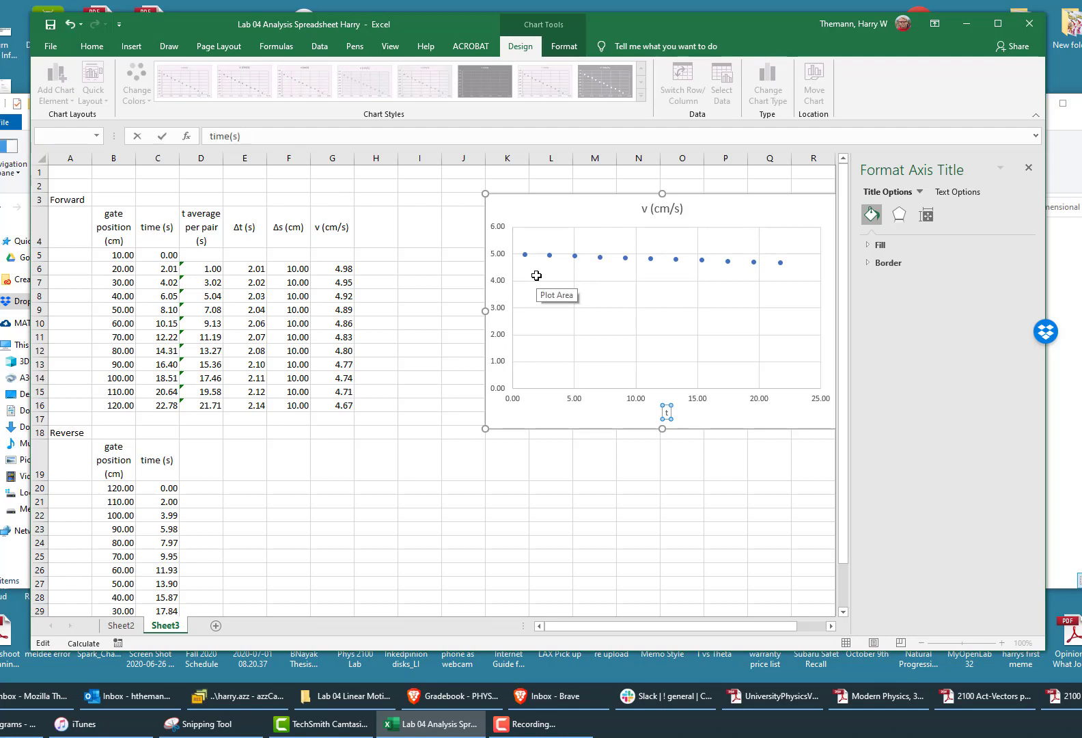
pyautogui.press('Return')
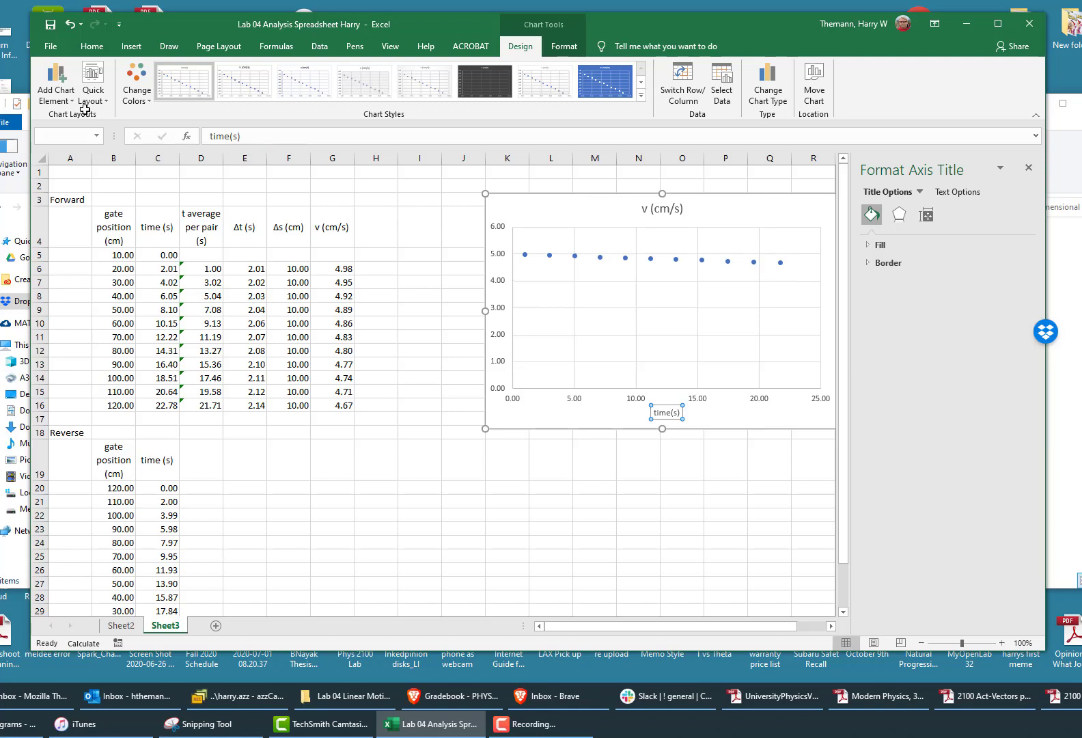
# Step: Add a primary vertical axis title to the velocity chart reading "velocity(cm/s)"
pyautogui.click(50, 95)
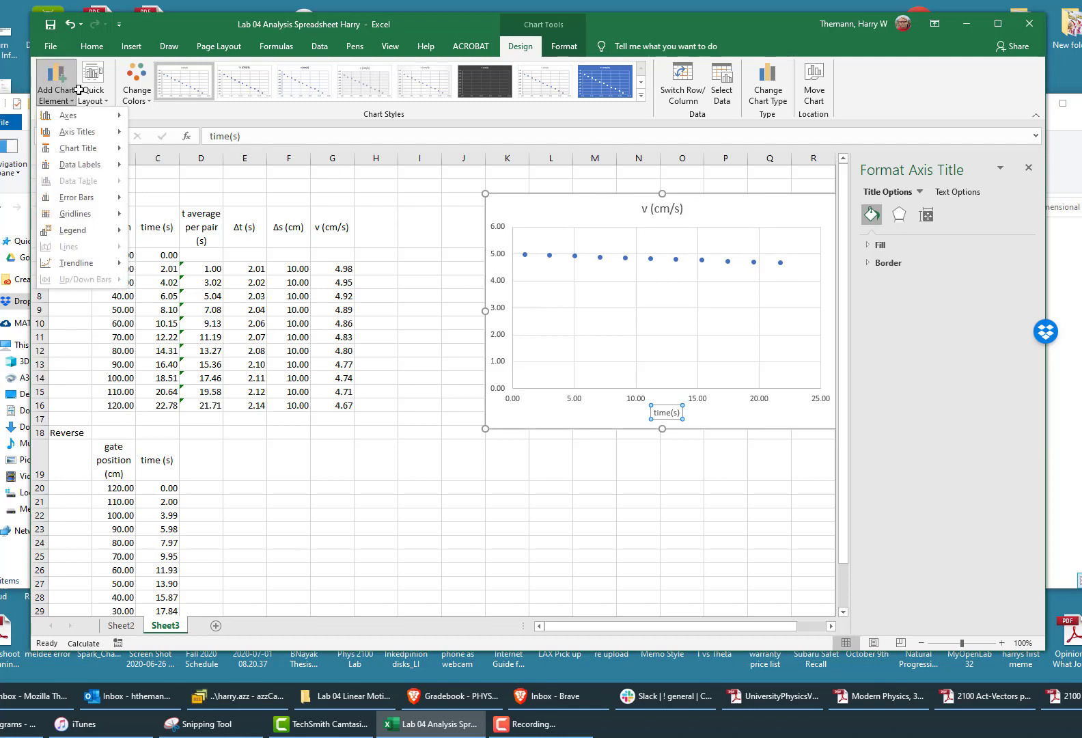
pyautogui.moveTo(81, 132)
pyautogui.click(191, 167)
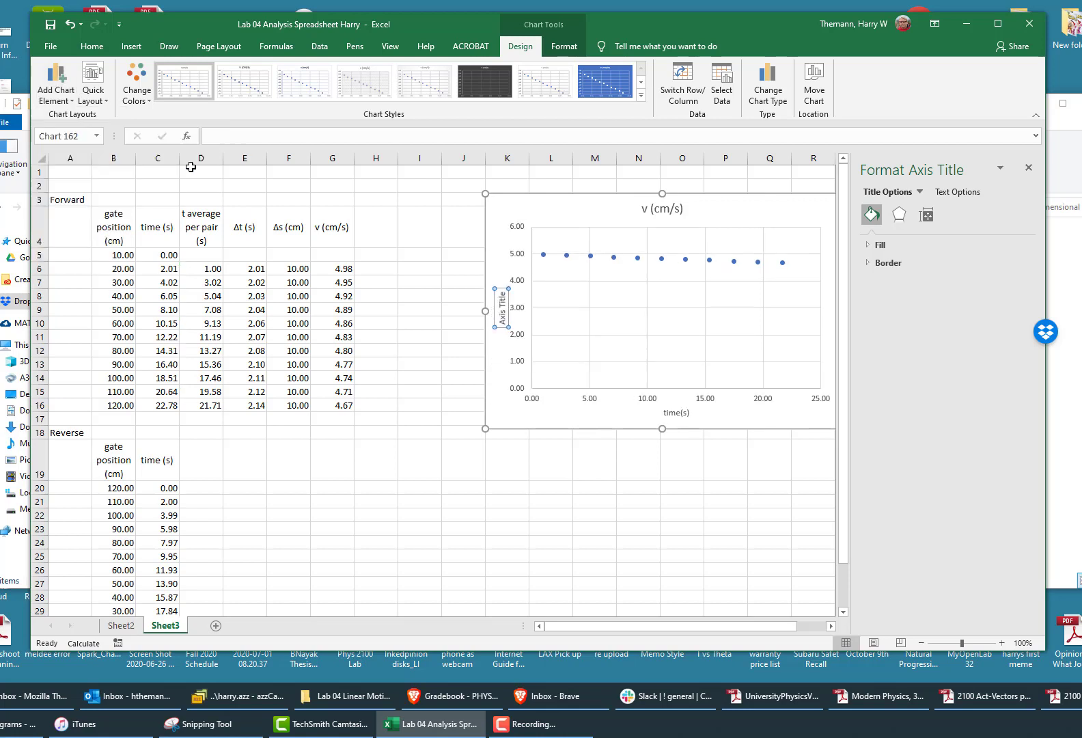
pyautogui.click(300, 134)
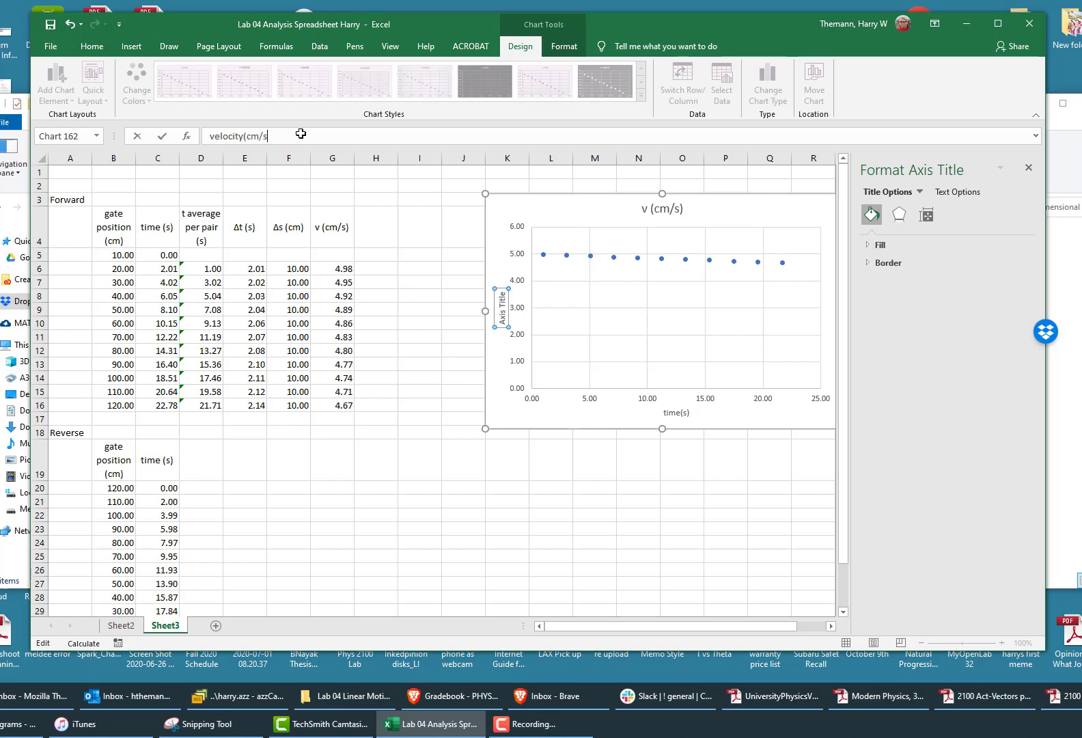
pyautogui.press('Return')
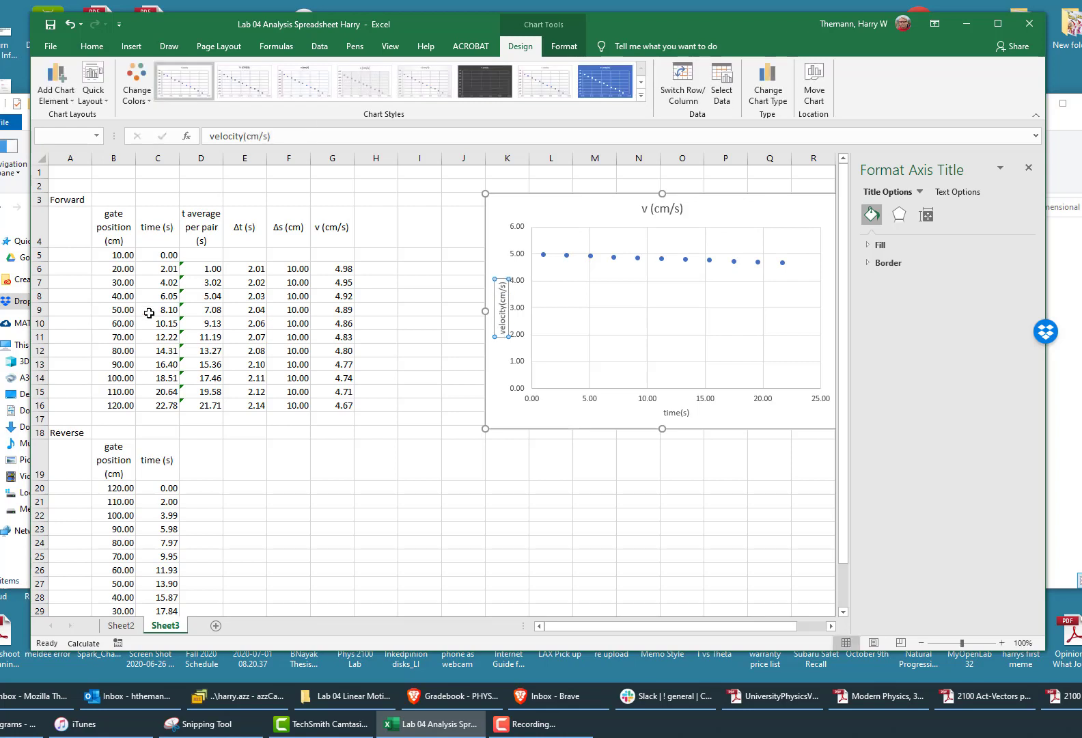
pyautogui.click(593, 530)
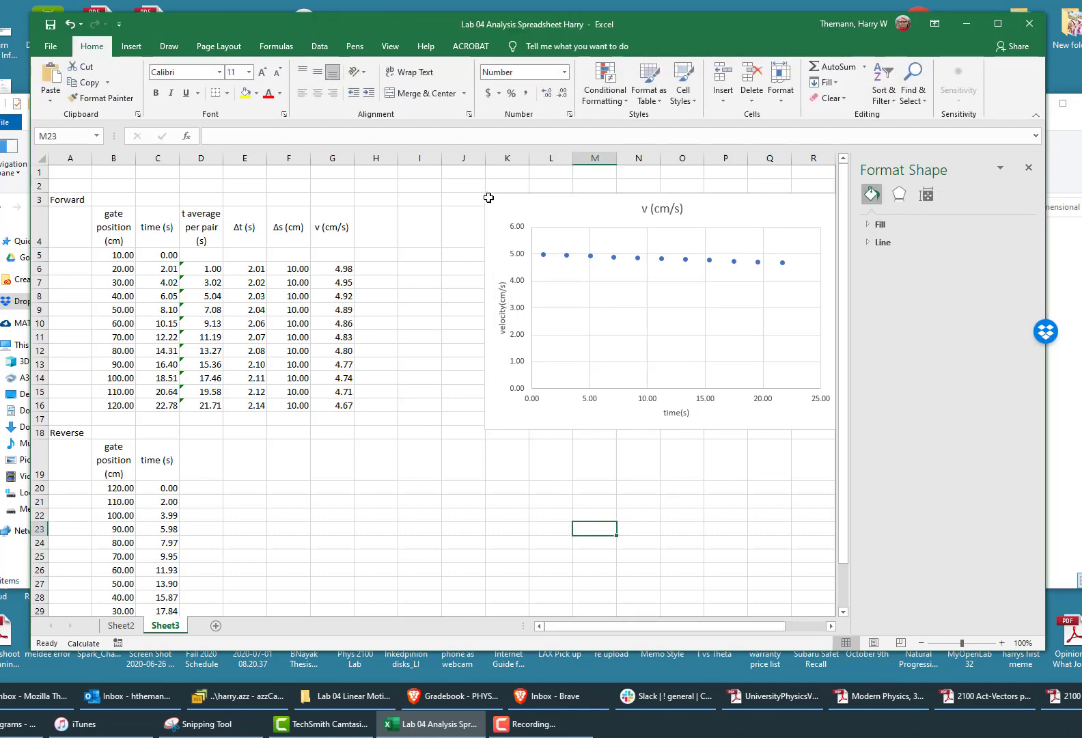
# Step: Widen the worksheet's visible area and move the velocity chart to about columns P through X, away from the data table
pyautogui.click(1028, 168)
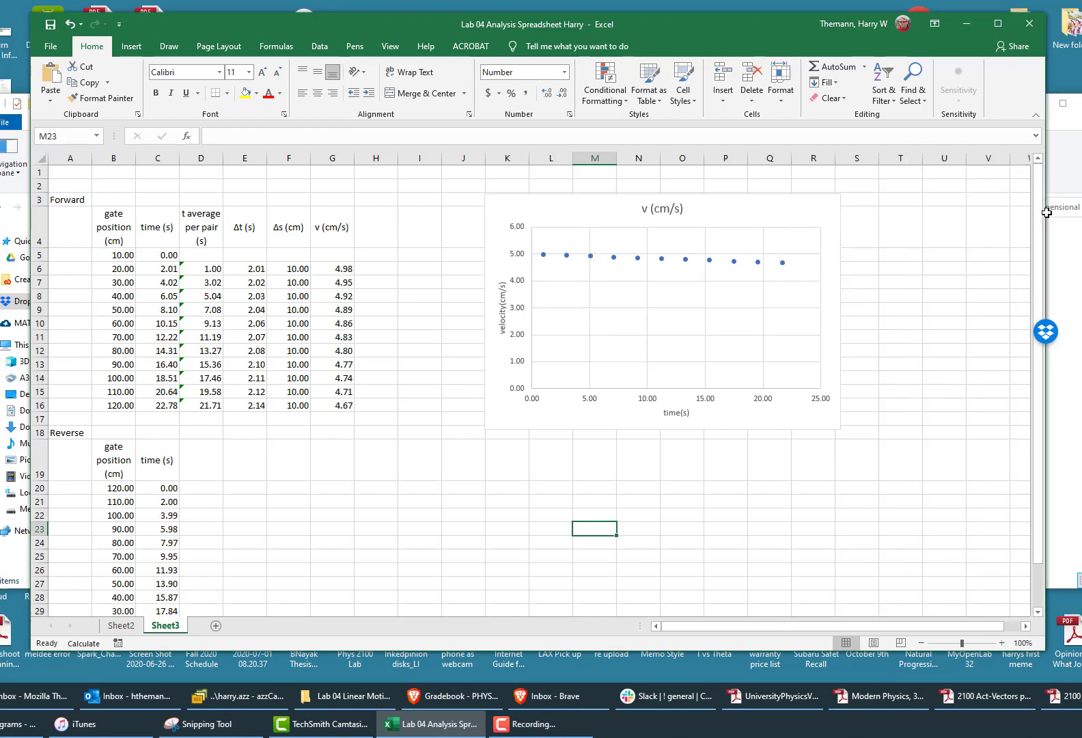
pyautogui.moveTo(1046, 212); pyautogui.dragTo(1075, 213)
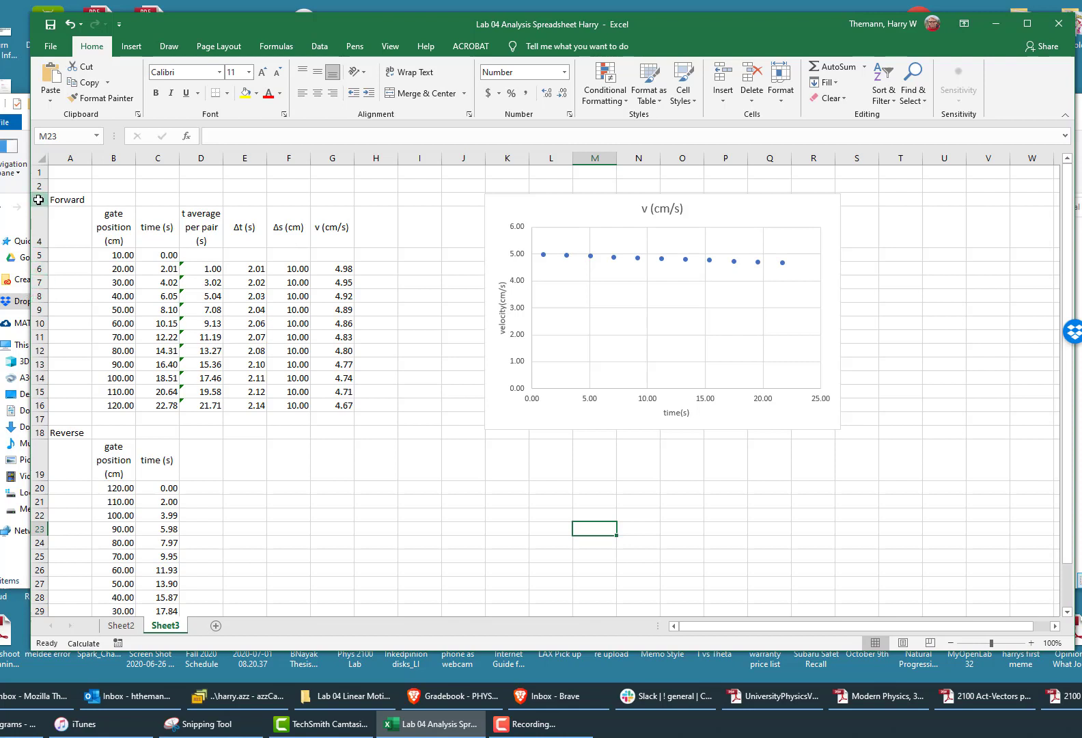
pyautogui.moveTo(31, 222); pyautogui.dragTo(2, 224)
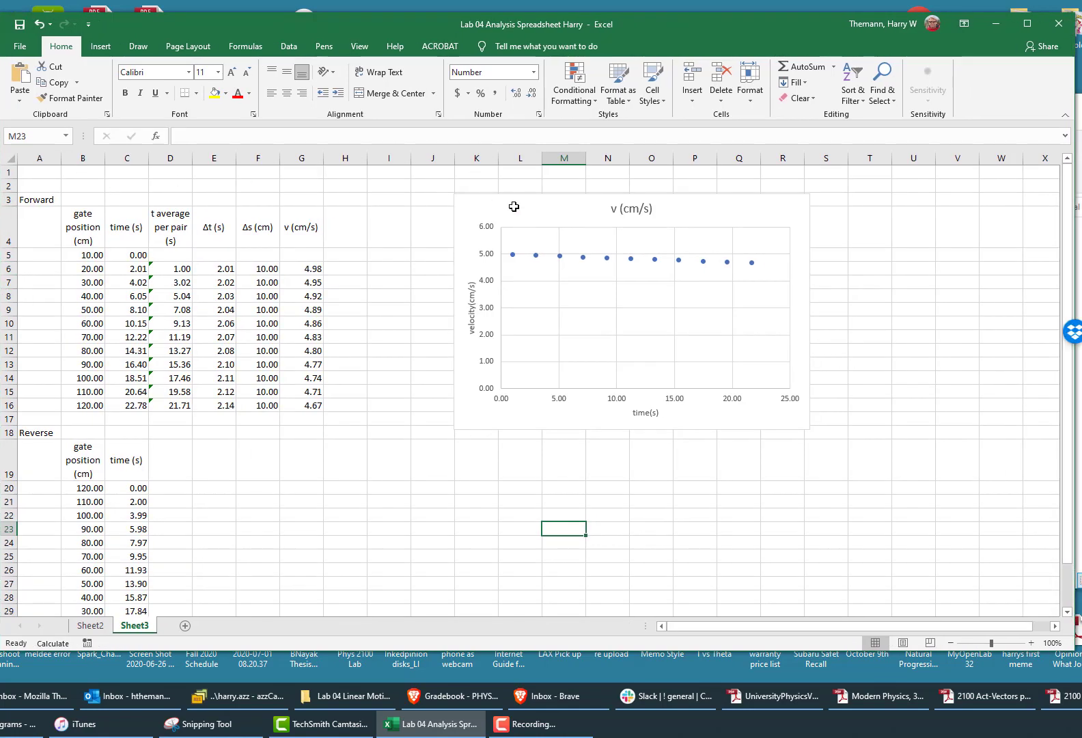
pyautogui.moveTo(514, 206); pyautogui.dragTo(763, 218)
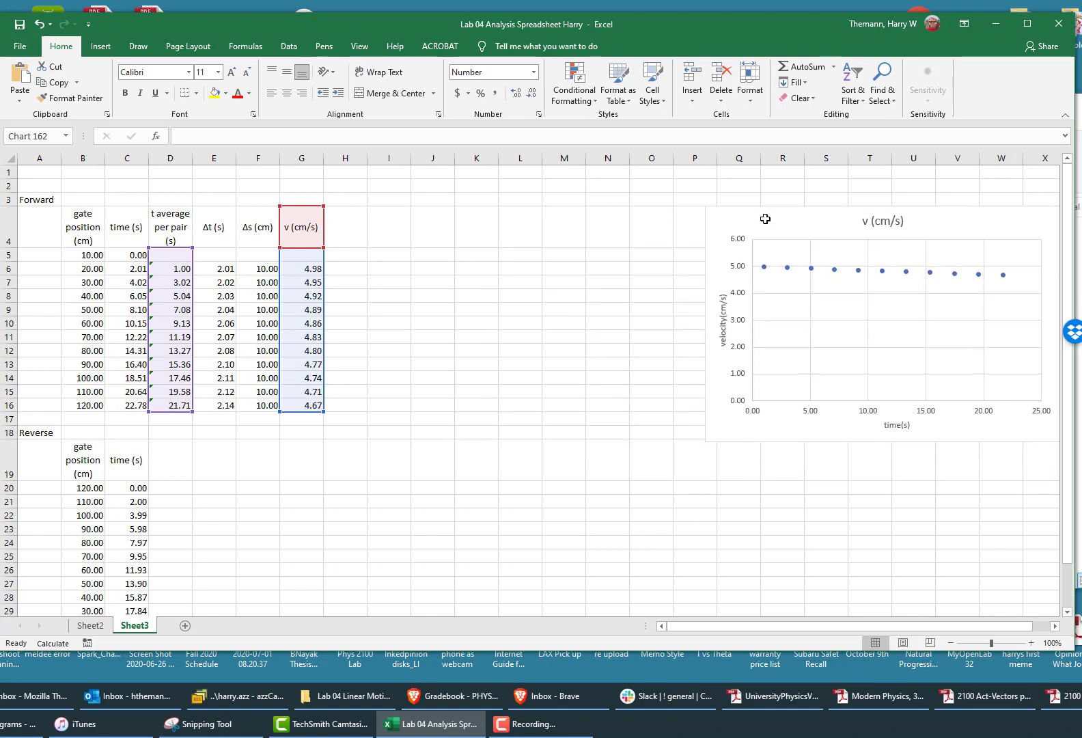
pyautogui.click(342, 219)
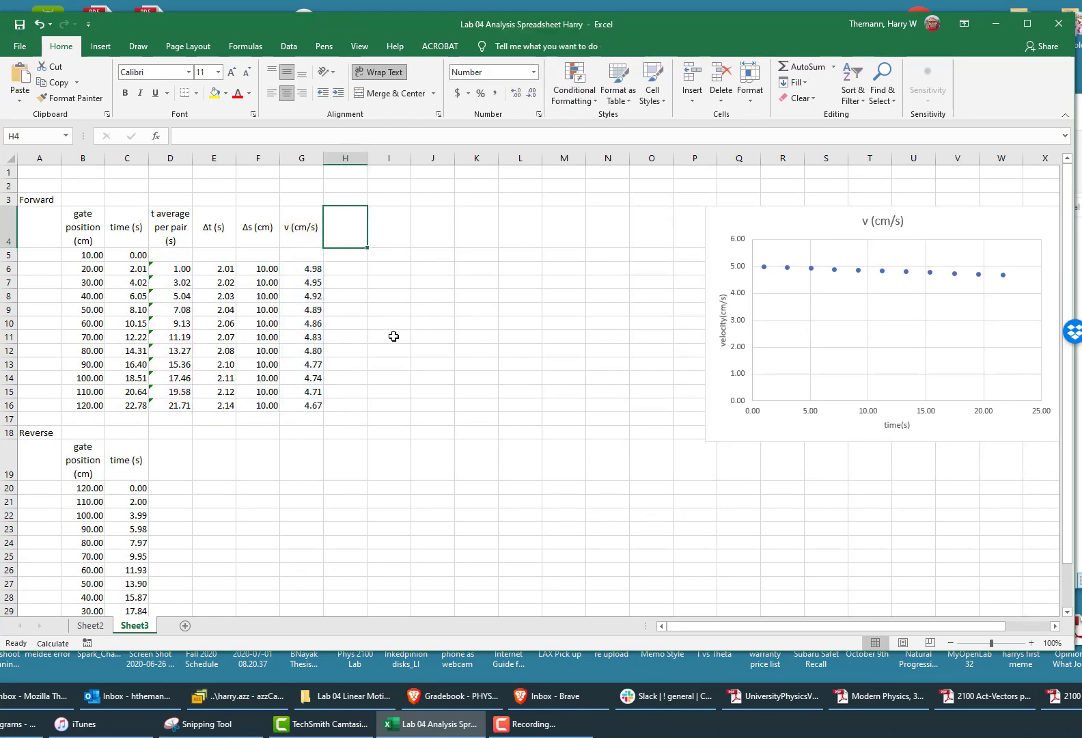
# Step: Enter the label "slope =" in cell L6 and the starting value -0.1 in M6
pyautogui.click(511, 268)
pyautogui.write('slope =')
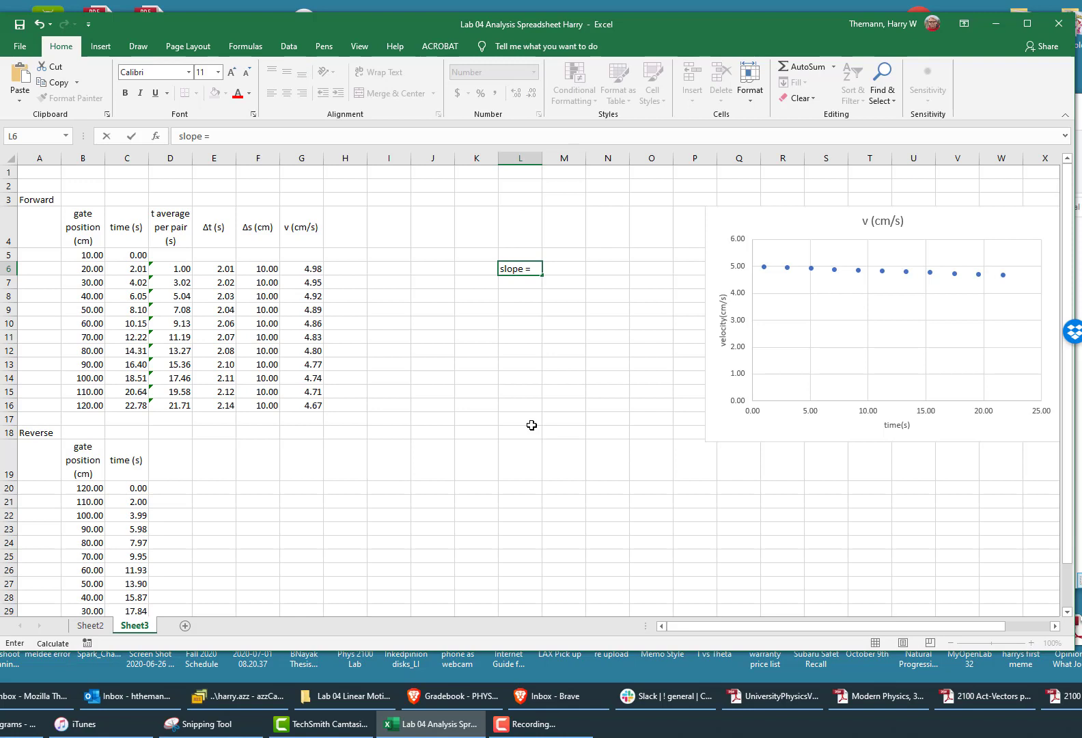
pyautogui.press('Tab')
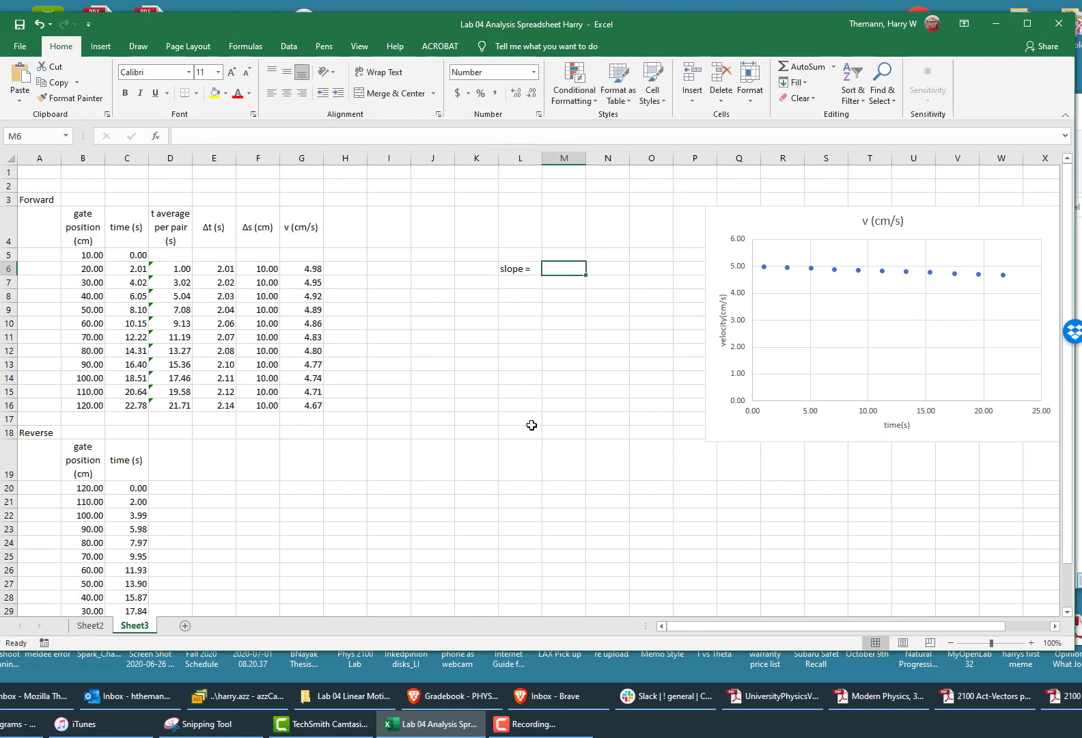
pyautogui.write('-')
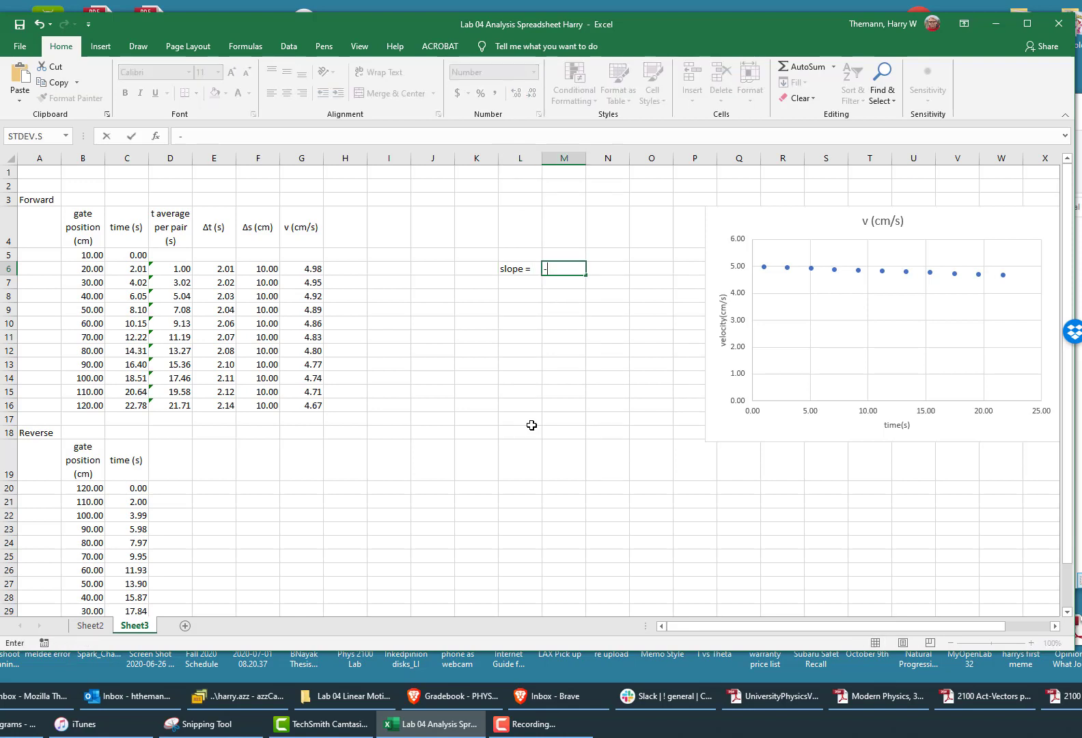
pyautogui.write('0.1')
pyautogui.press('Return')
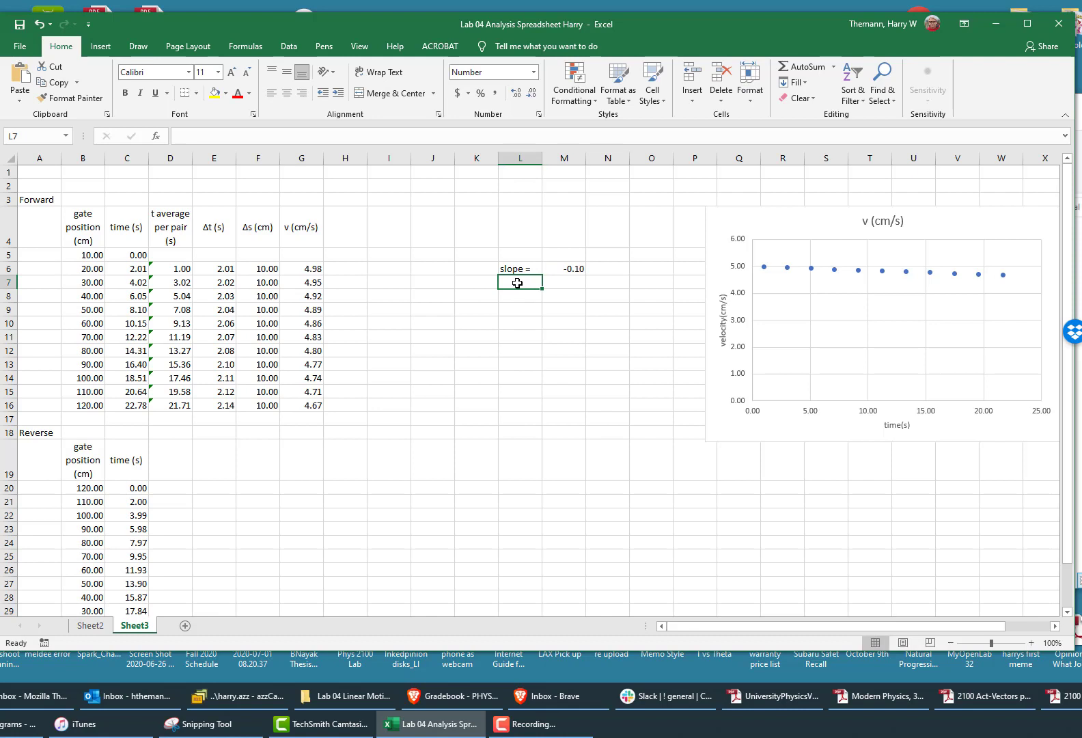
# Step: Enter the label "y-intercept =" in L7 and the value 5 in M7, and widen column L to fit the label
pyautogui.write('y-intercept =')
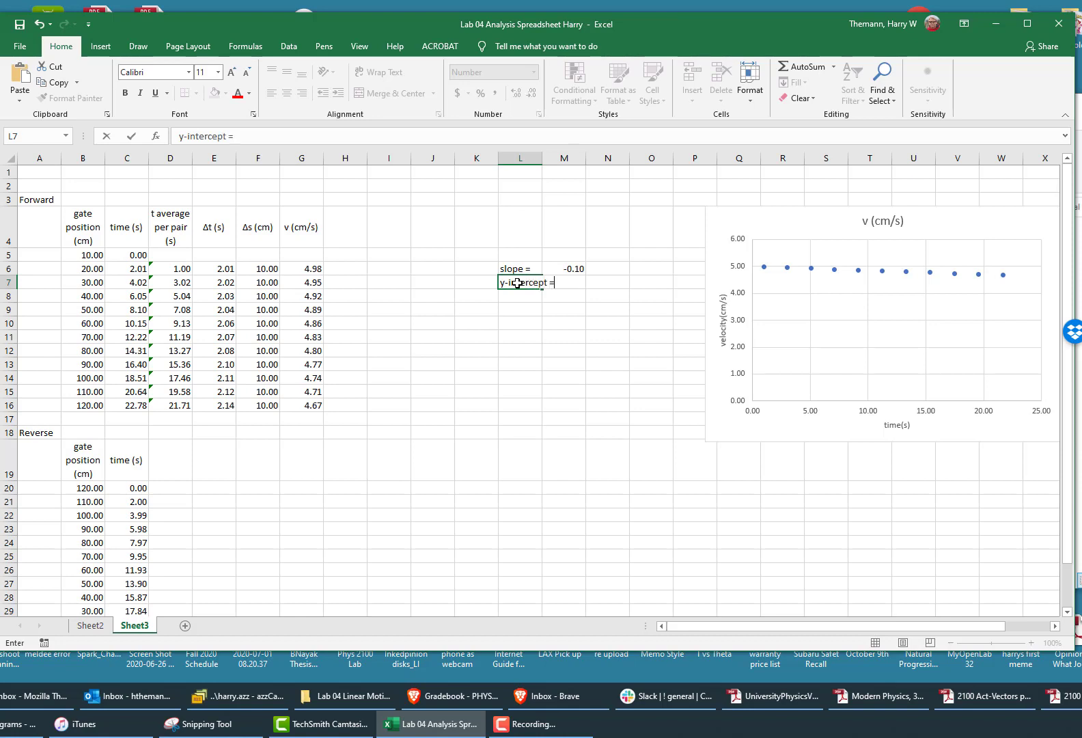
pyautogui.press('Tab')
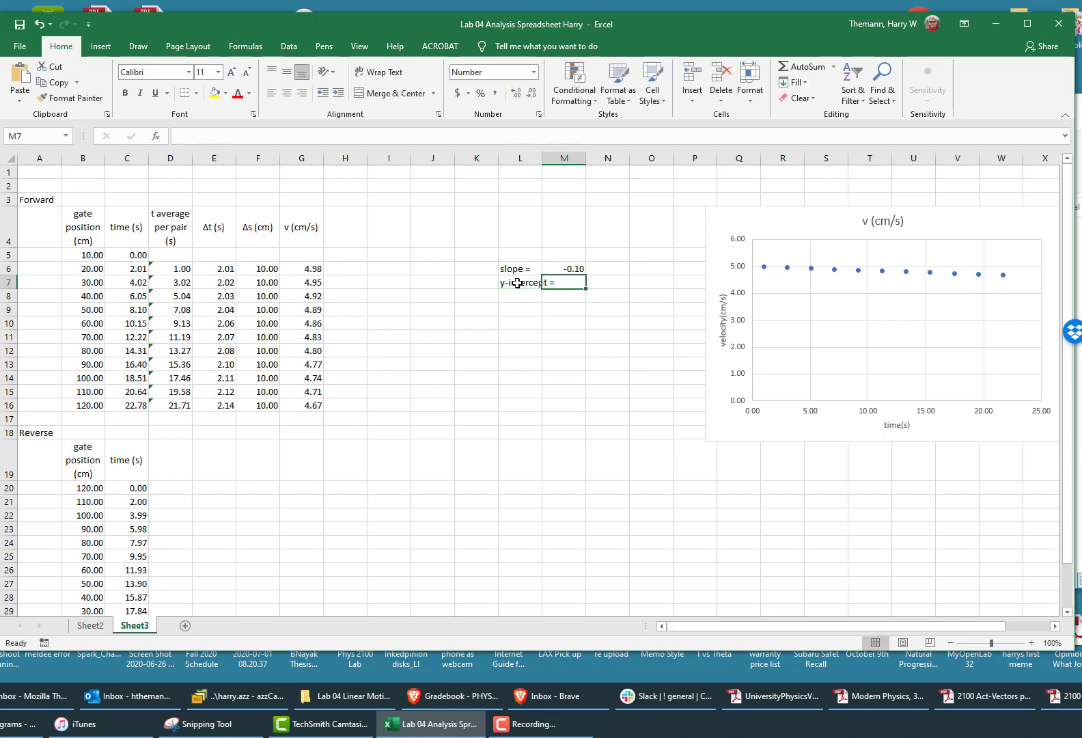
pyautogui.write('5')
pyautogui.press('Return')
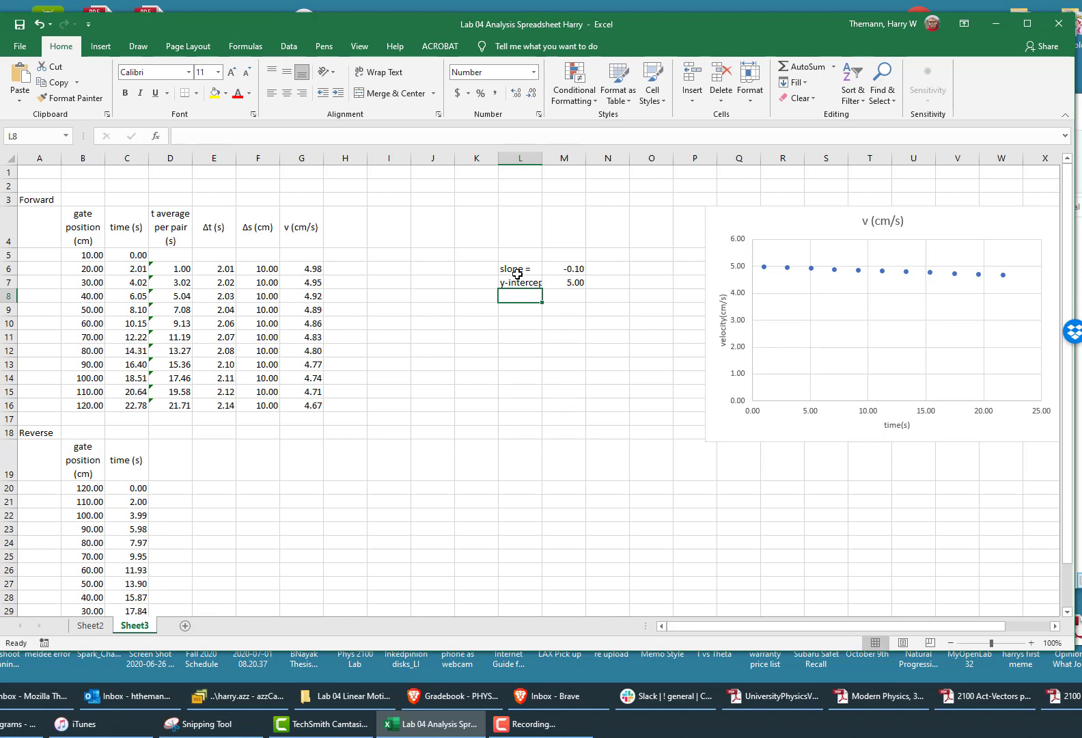
pyautogui.click(517, 273)
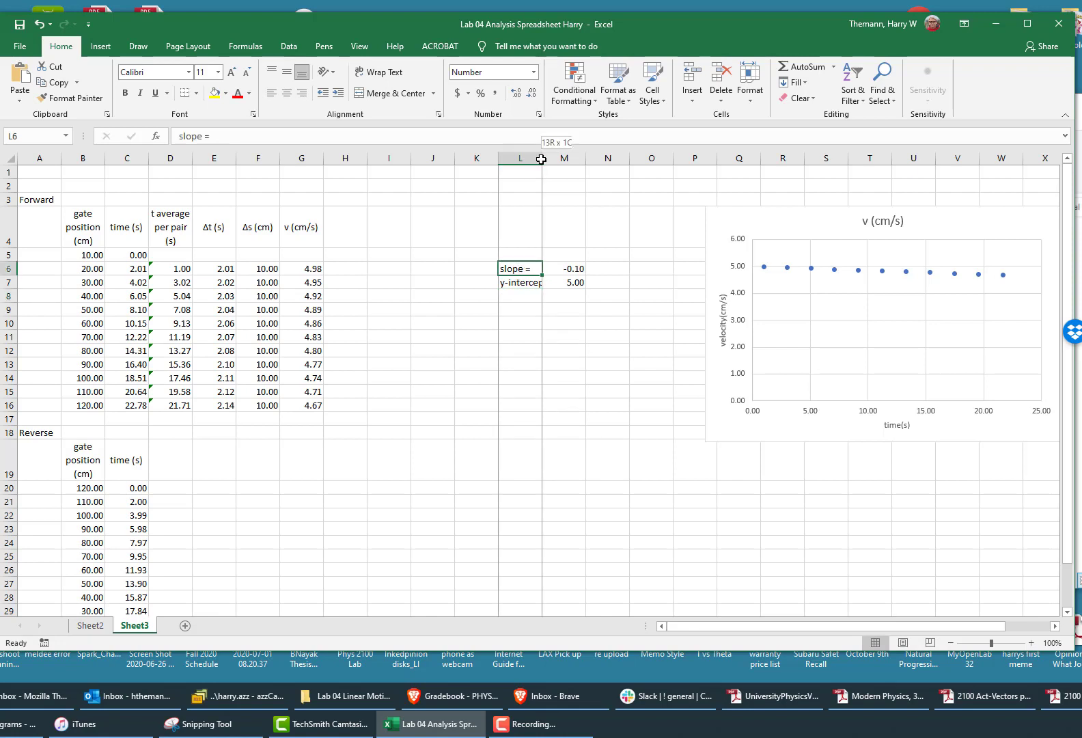
pyautogui.moveTo(541, 159); pyautogui.dragTo(560, 159)
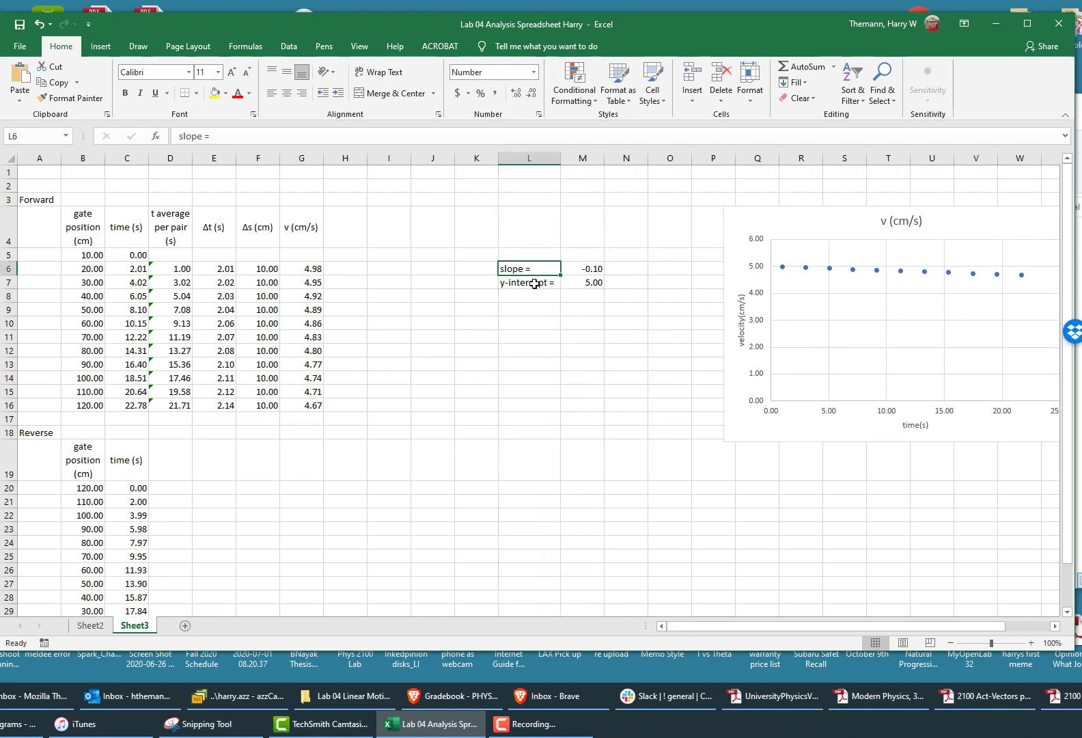
pyautogui.click(671, 281)
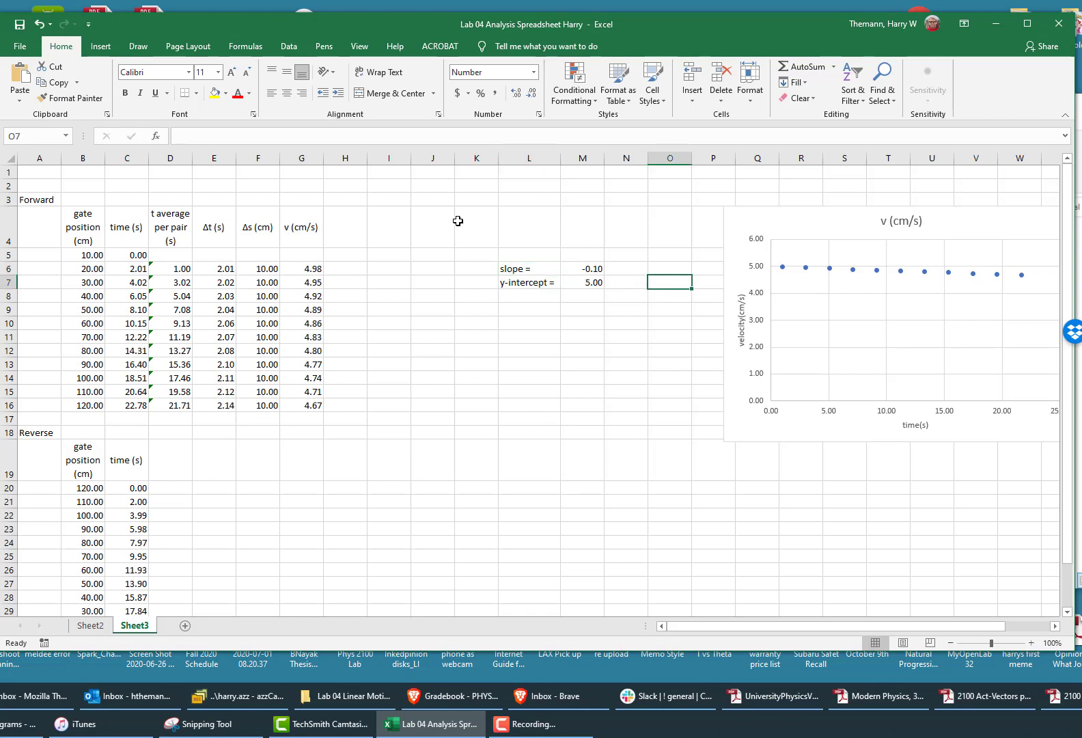
# Step: Enter the column heading "fit line" in cell H4, beside the velocity heading
pyautogui.click(351, 233)
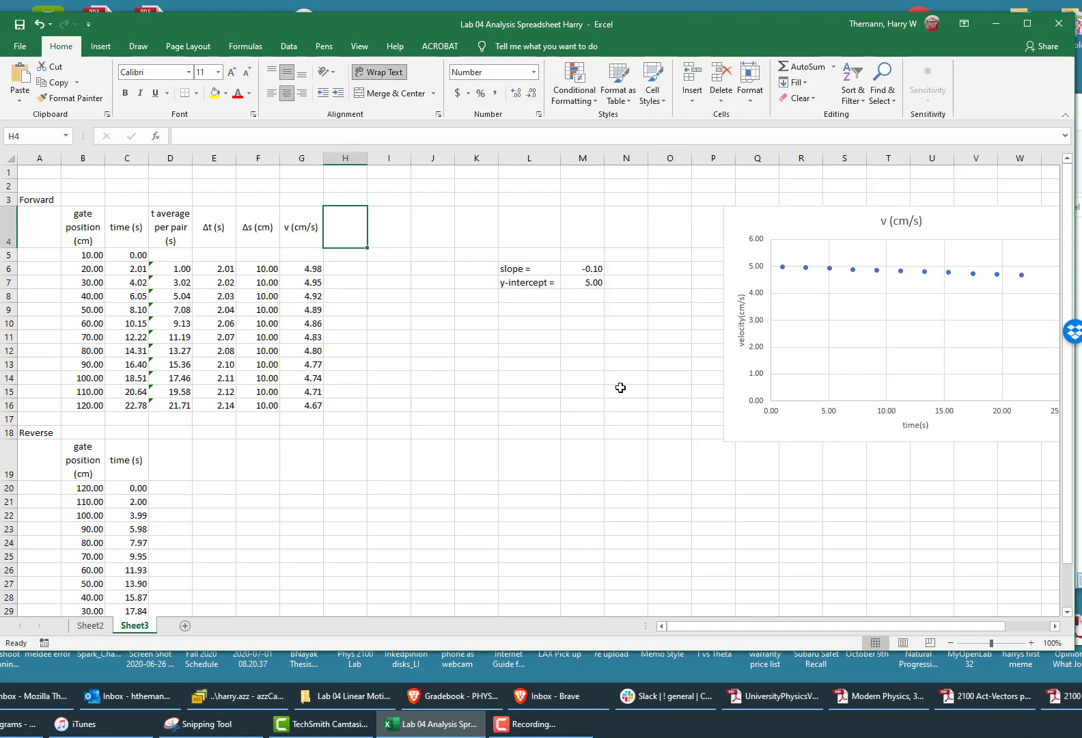
pyautogui.write('fi')
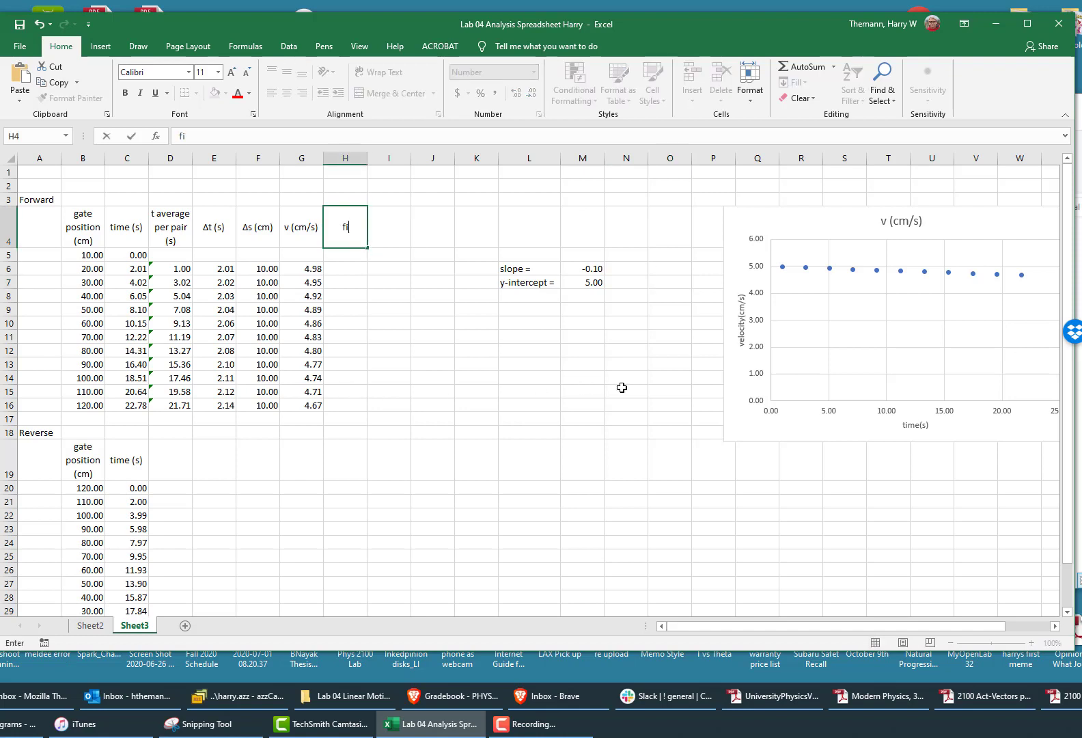
pyautogui.write('t line')
# Step: Enter the linear fit formula =M$6 * D6 + M$7 in cell H6, with row-locked references to slope and y-intercept
pyautogui.click(352, 268)
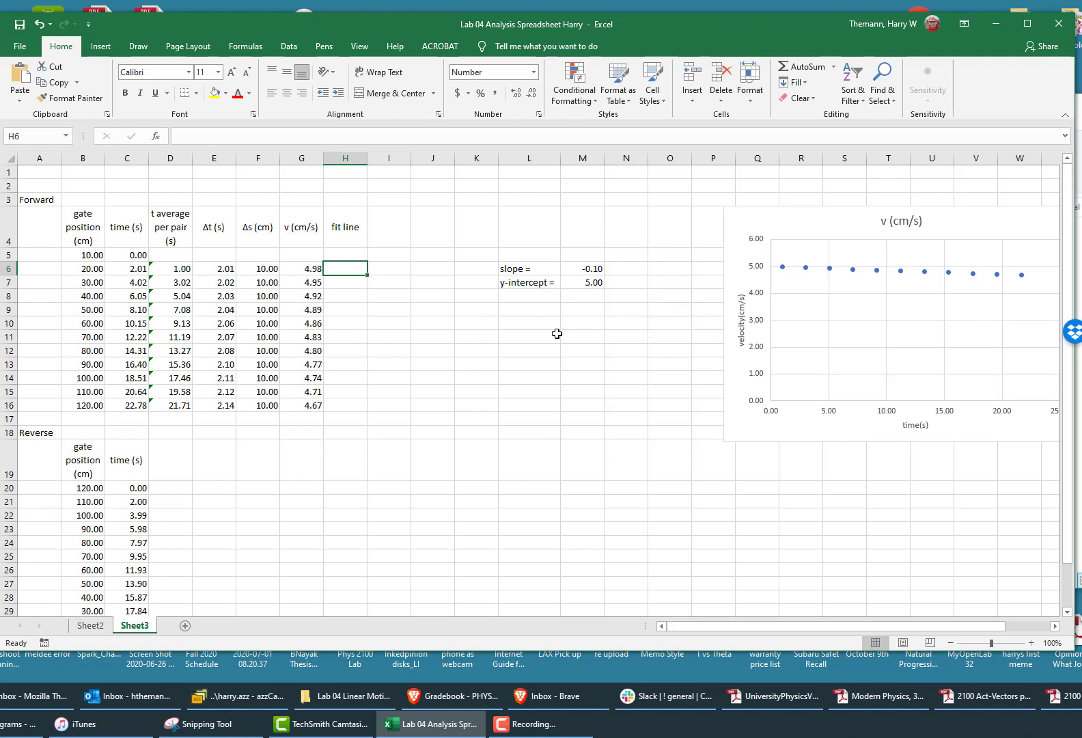
pyautogui.write('=')
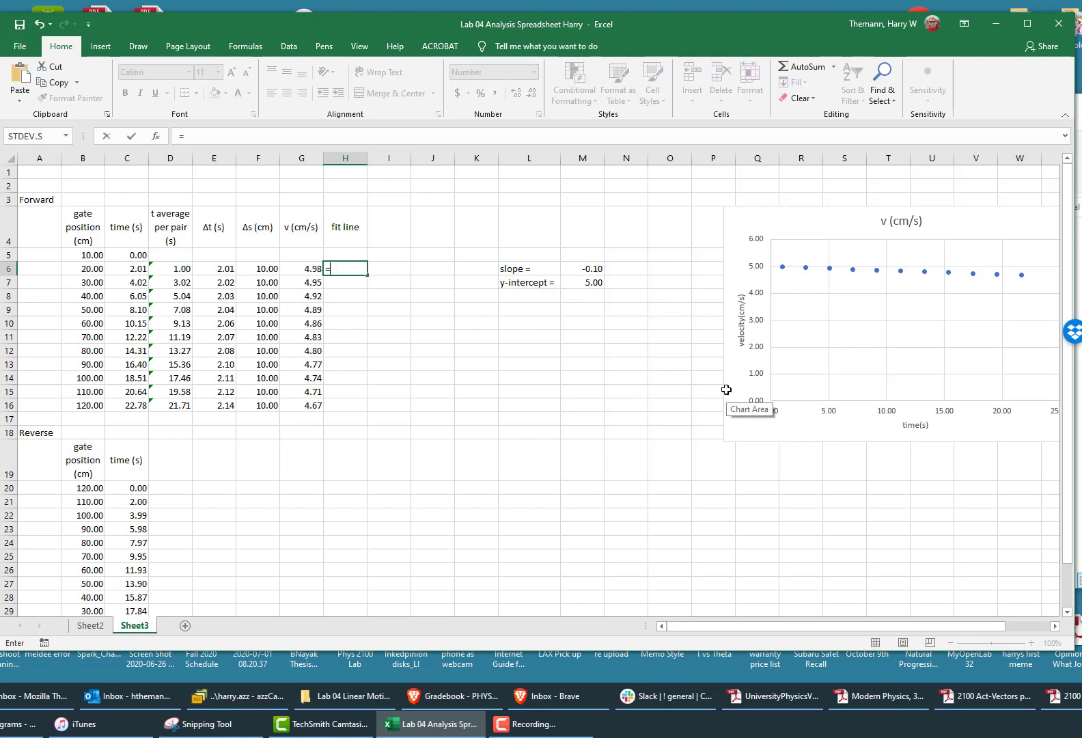
pyautogui.click(593, 269)
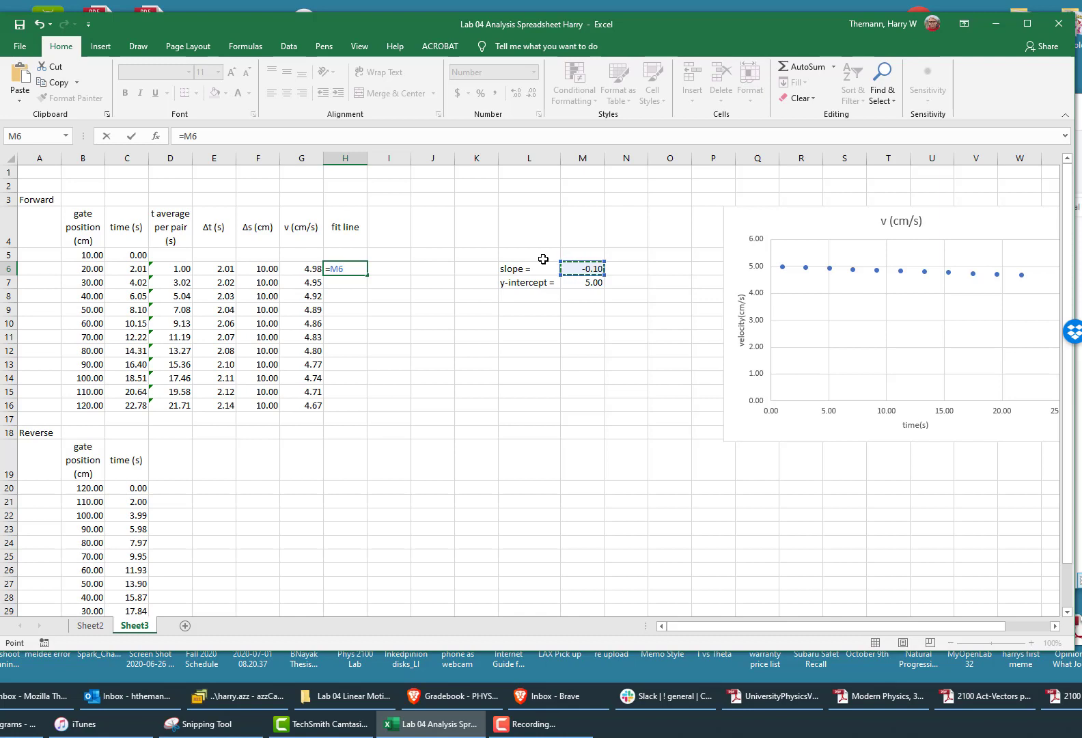
pyautogui.press('F4')
pyautogui.press('F4')
pyautogui.press('F4')
pyautogui.press('F4')
pyautogui.press('F4')
pyautogui.press('F4')
pyautogui.press('F4')
pyautogui.press('F4')
pyautogui.press('F4')
pyautogui.press('F4')
pyautogui.press('F4')
pyautogui.press('F4')
pyautogui.press('F4')
pyautogui.press('F4')
pyautogui.press('F4')
pyautogui.press('F4')
pyautogui.press('F4')
pyautogui.press('F4')
pyautogui.click(186, 269)
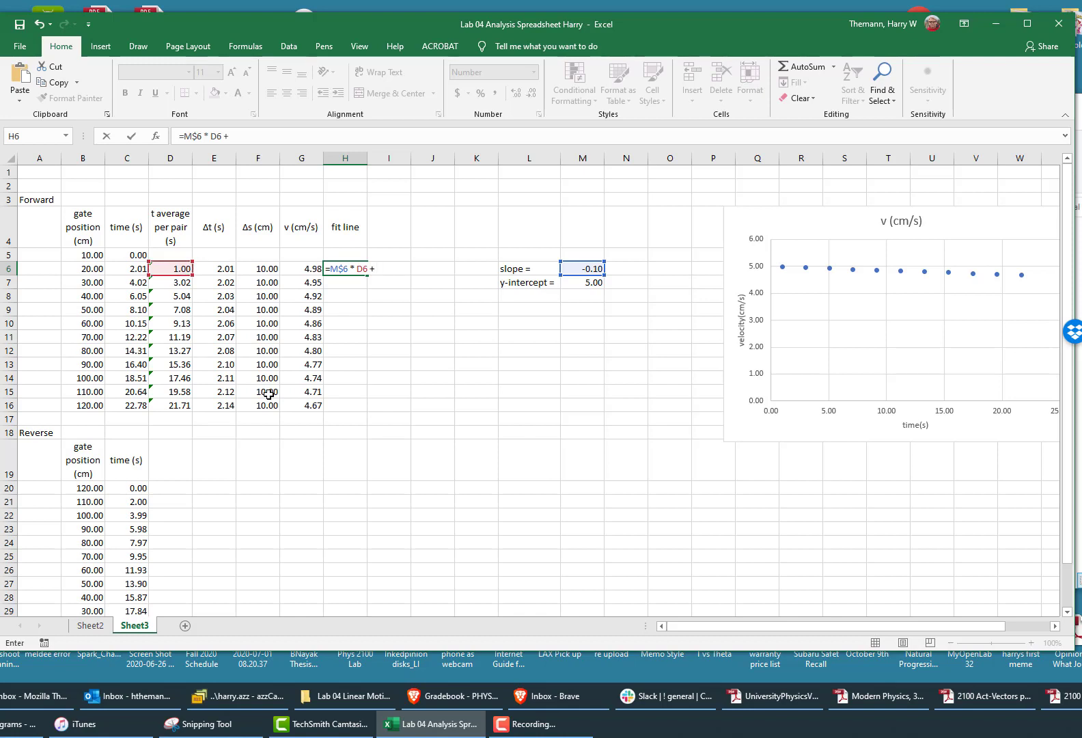
pyautogui.click(576, 282)
pyautogui.press('F4')
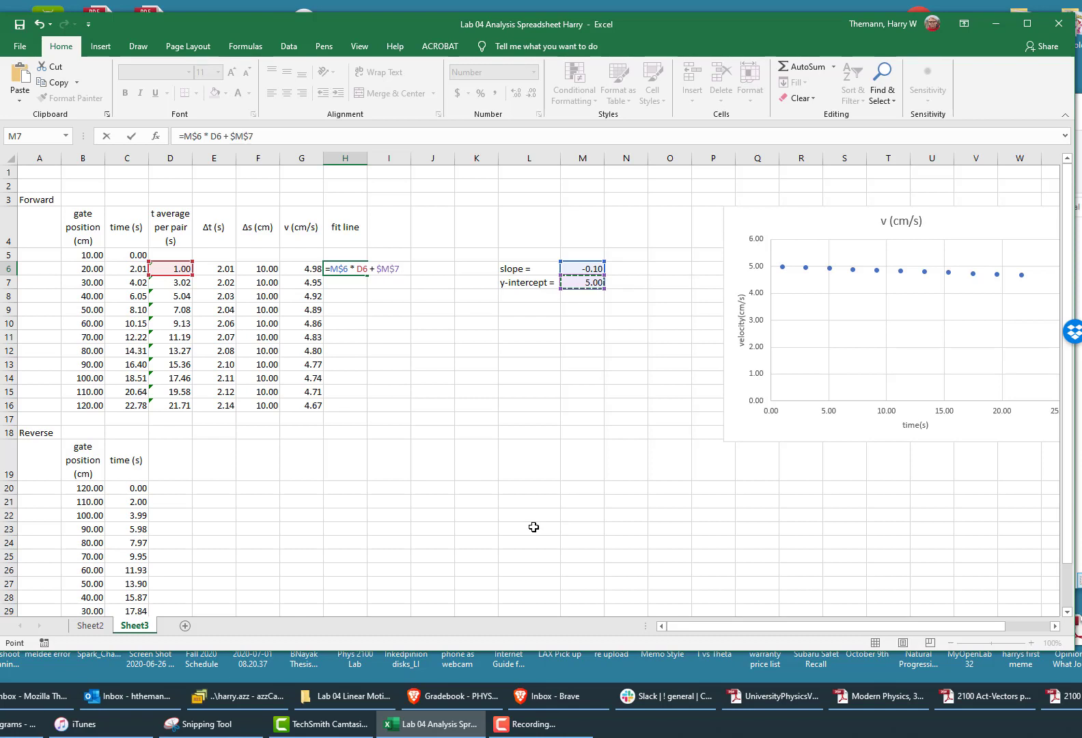
pyautogui.press('F4')
pyautogui.press('Return')
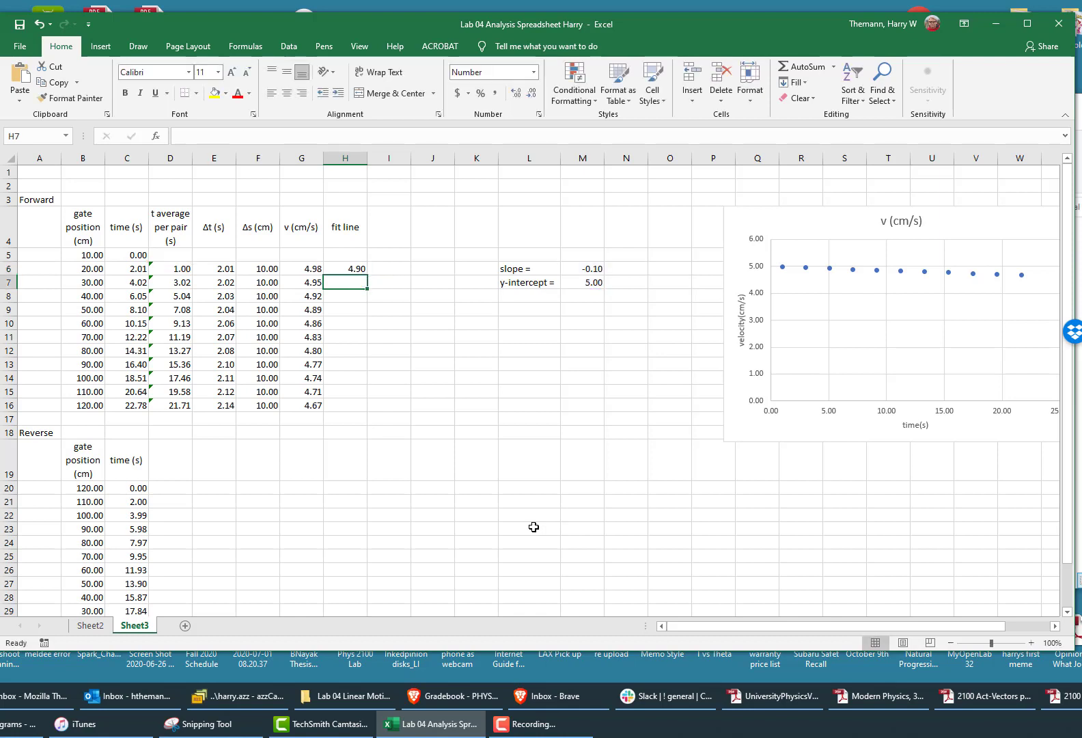
# Step: Fill the fit line formula from H6 down through H16 and check the copied formulas in several rows
pyautogui.click(358, 270)
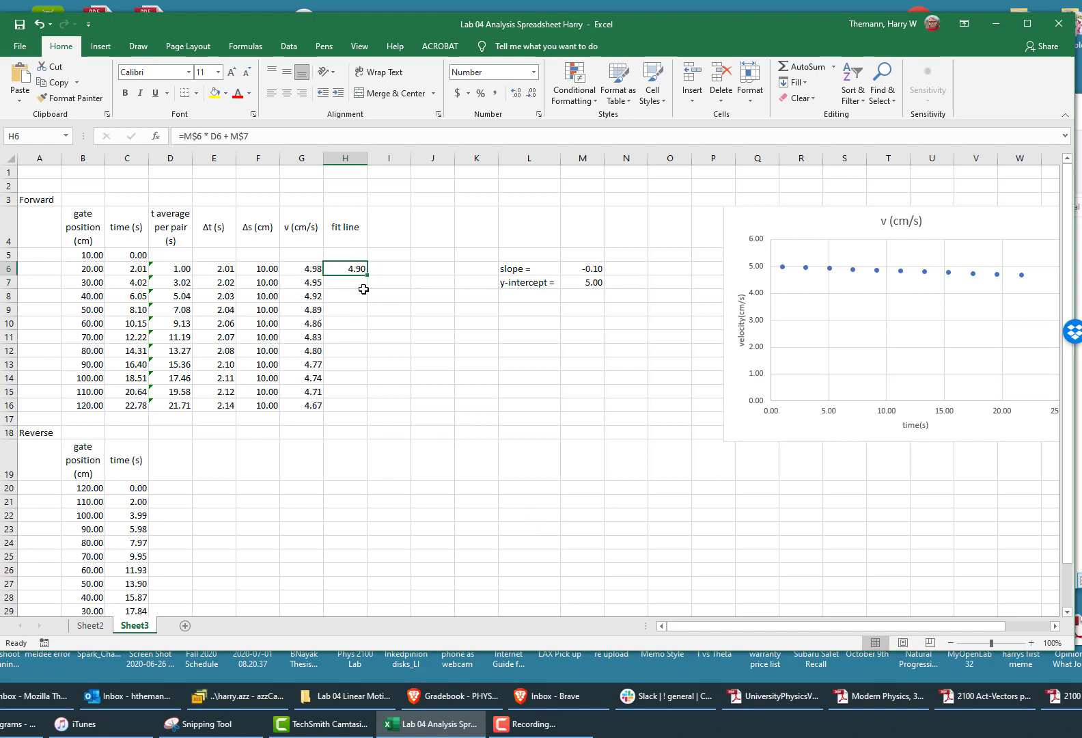
pyautogui.moveTo(367, 274); pyautogui.dragTo(362, 410)
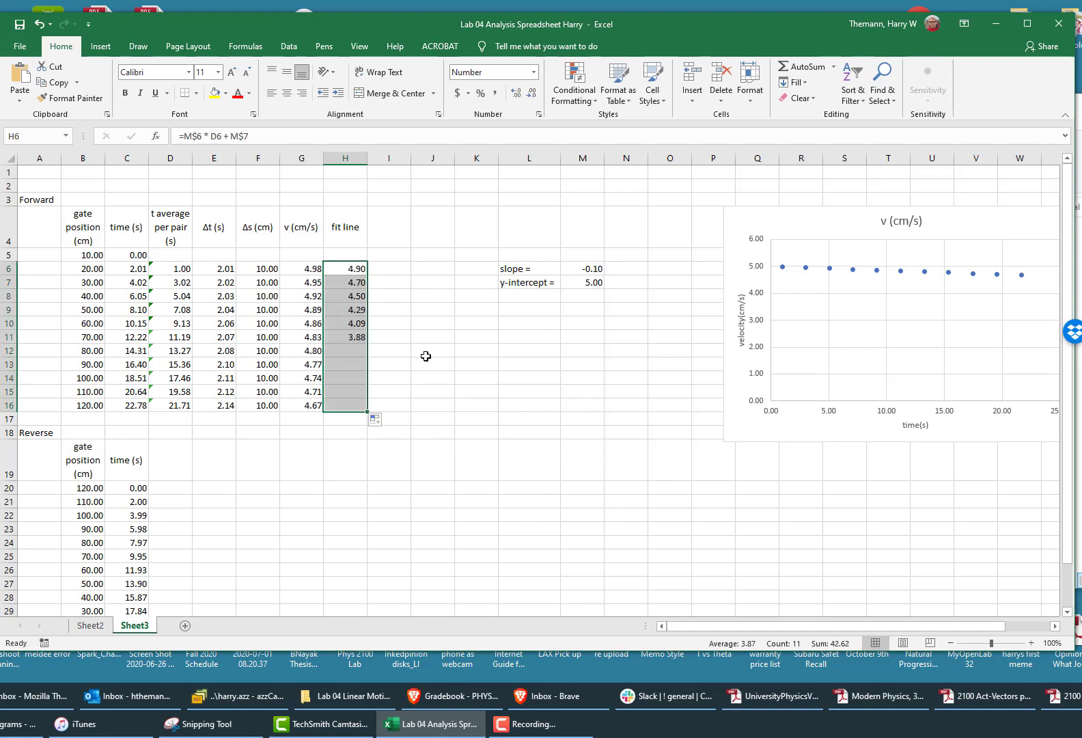
pyautogui.click(354, 407)
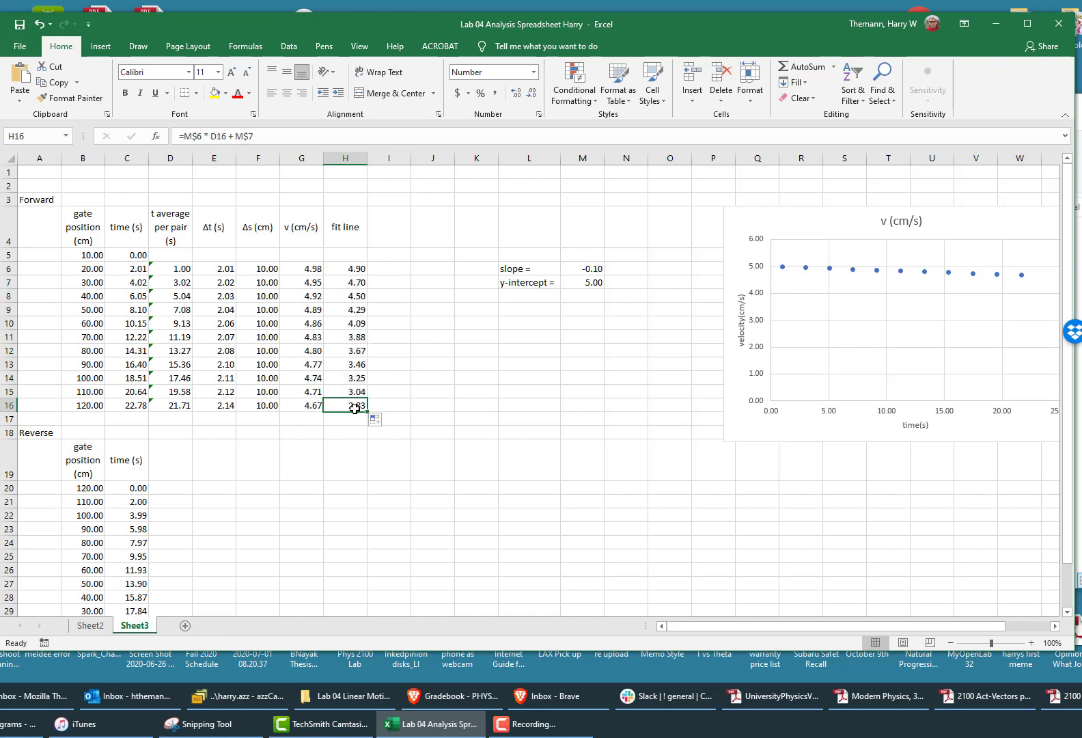
pyautogui.click(350, 376)
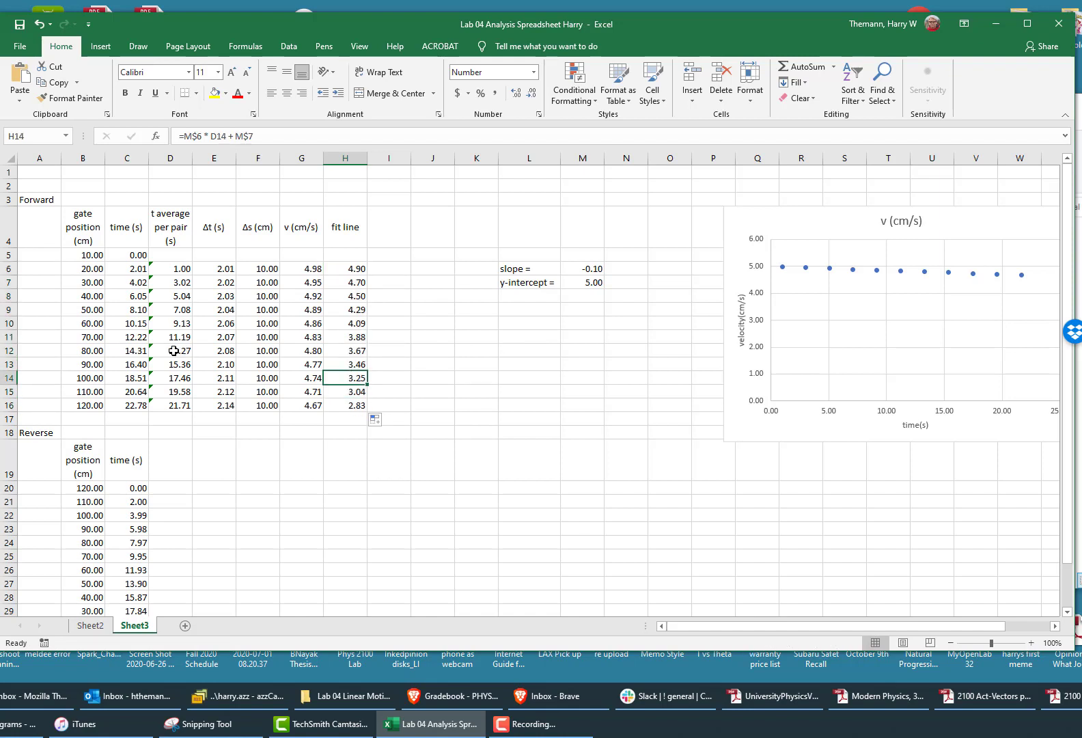
pyautogui.click(349, 294)
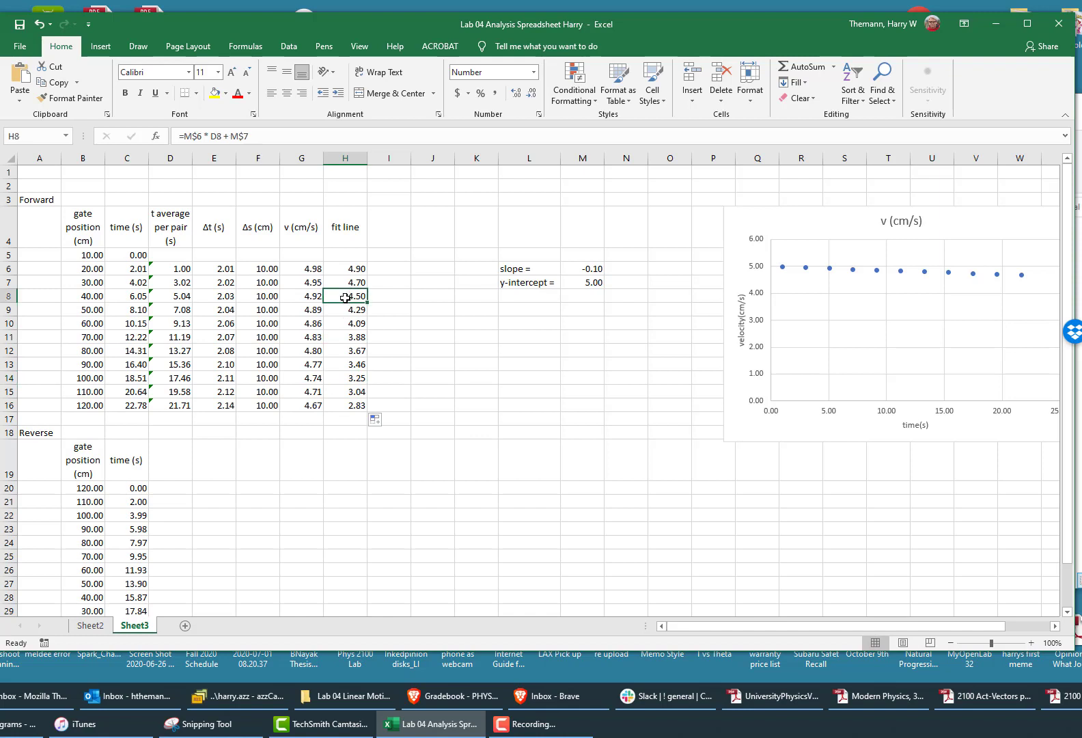
pyautogui.click(347, 268)
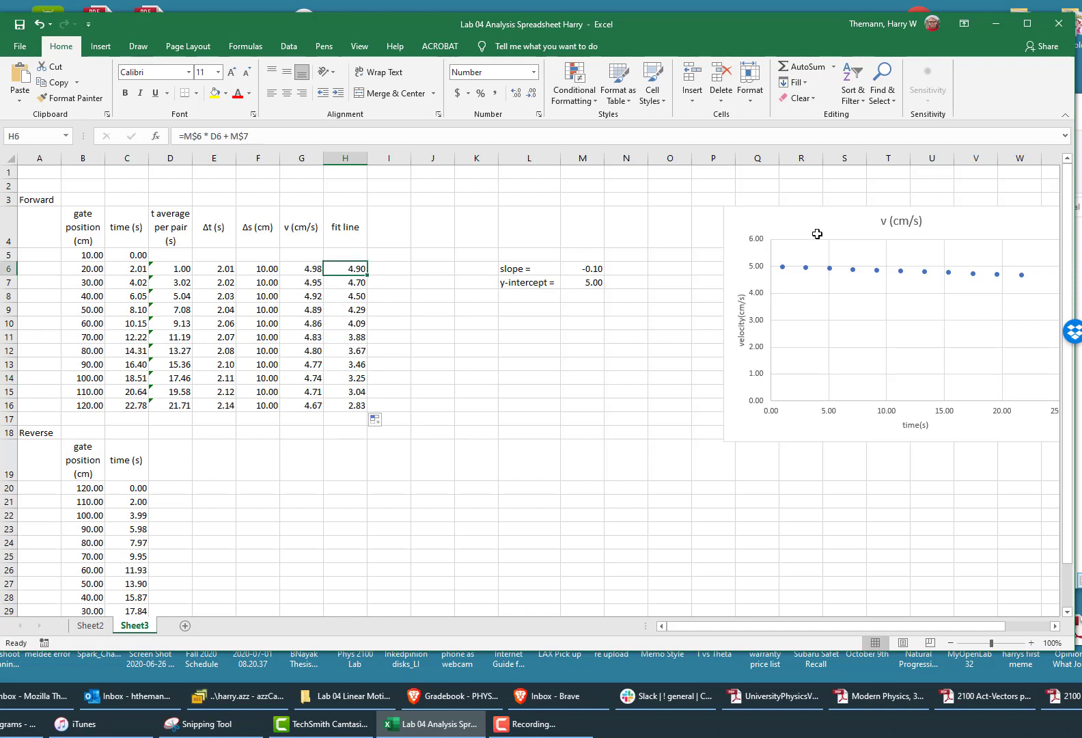
# Step: Move the velocity chart to about columns N through V and add a data series to it, named from cell H4
pyautogui.moveTo(814, 224); pyautogui.dragTo(702, 235)
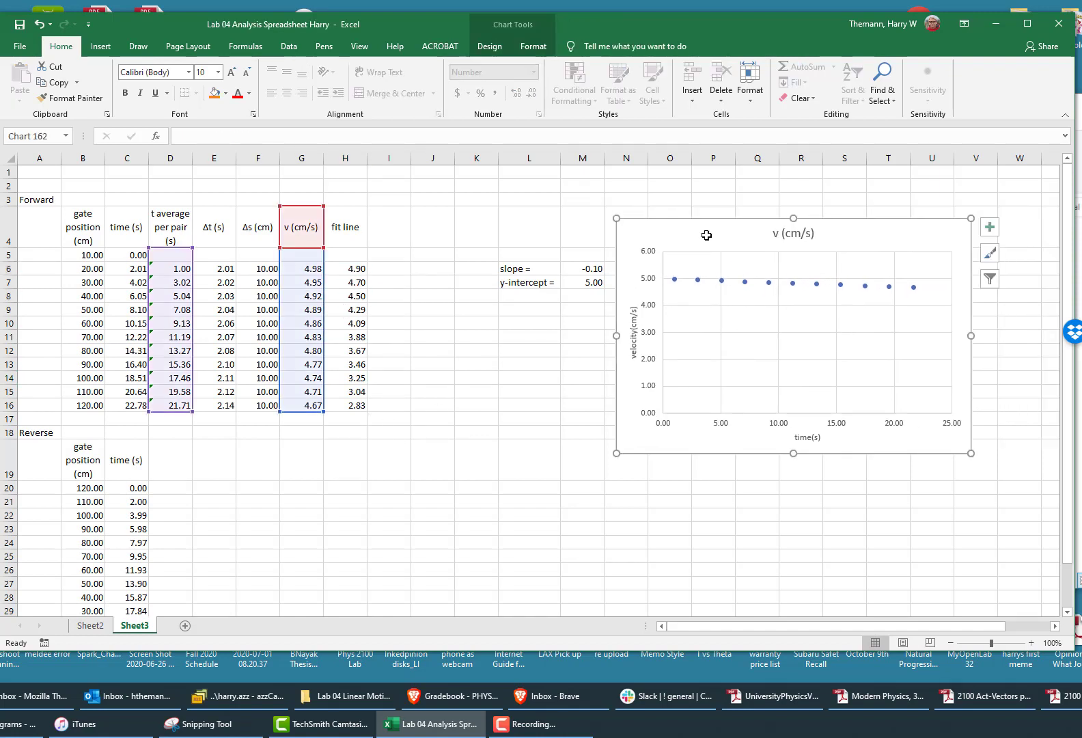
pyautogui.rightClick(705, 234)
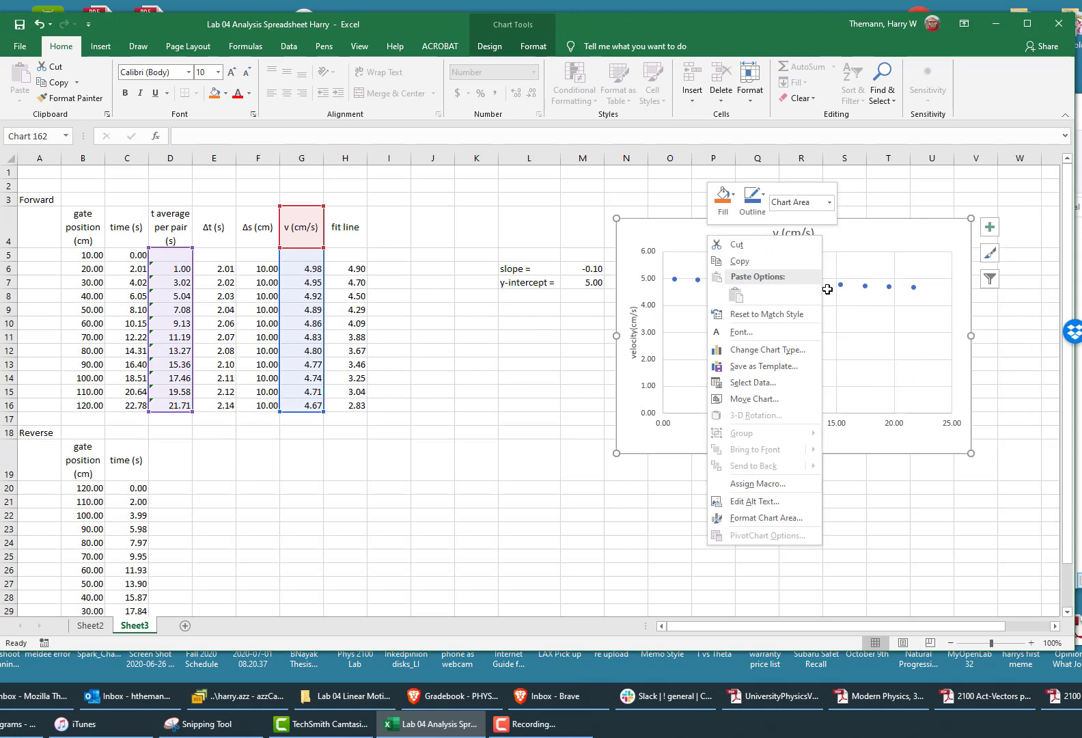
pyautogui.click(748, 382)
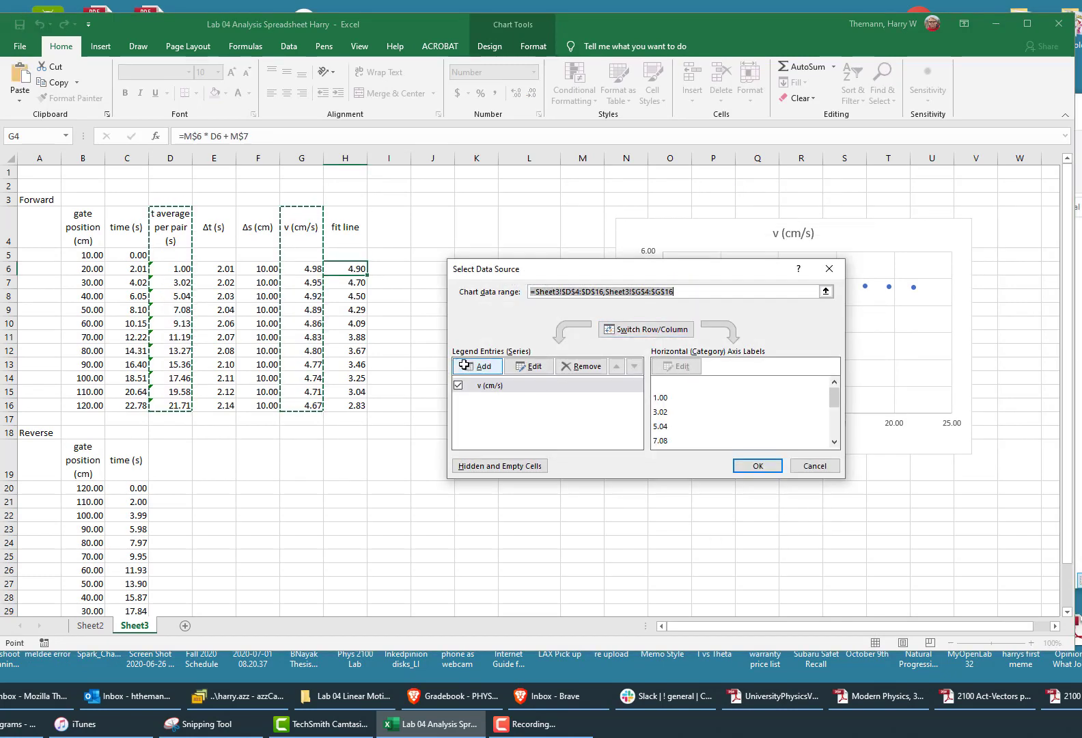
pyautogui.click(464, 364)
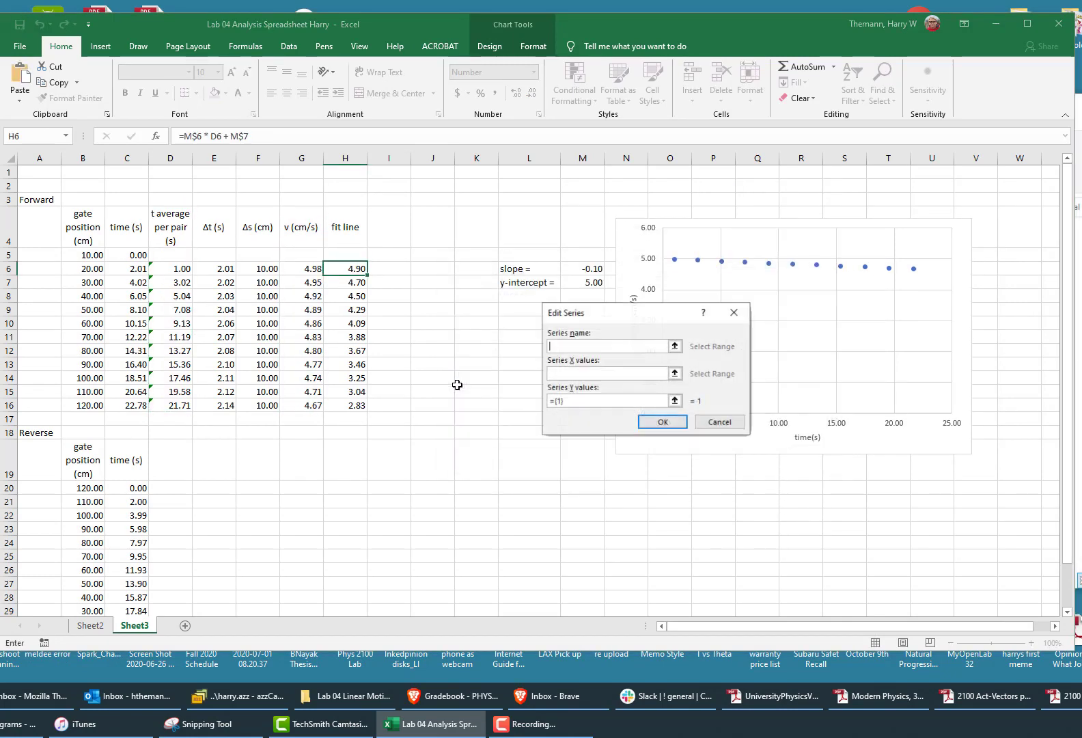
pyautogui.click(675, 346)
pyautogui.click(352, 222)
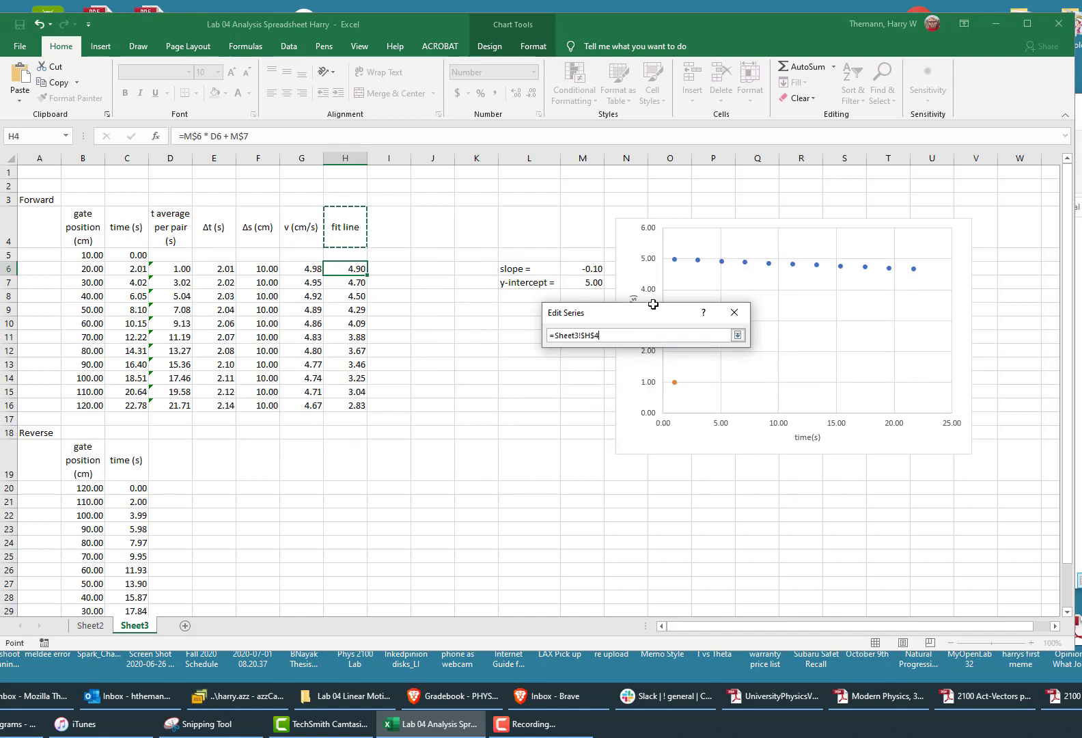
pyautogui.click(738, 334)
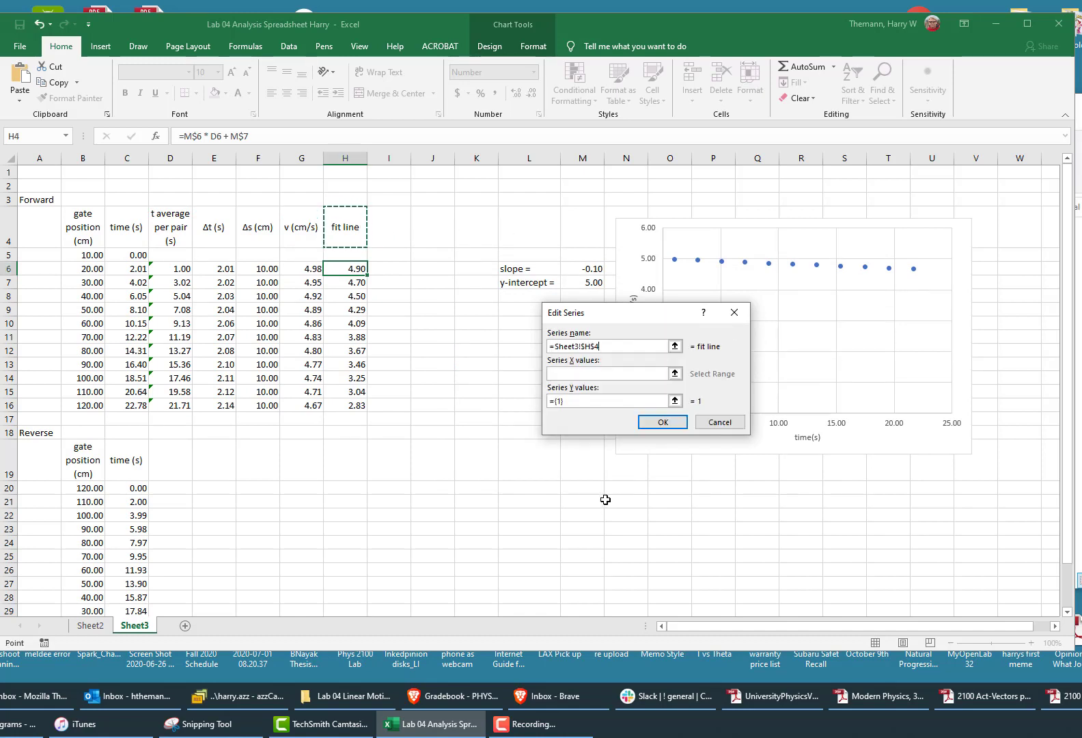
# Step: Set the new series' X values to D6:D16 and Y values to H6:H16, and accept the chart's data source changes
pyautogui.click(675, 373)
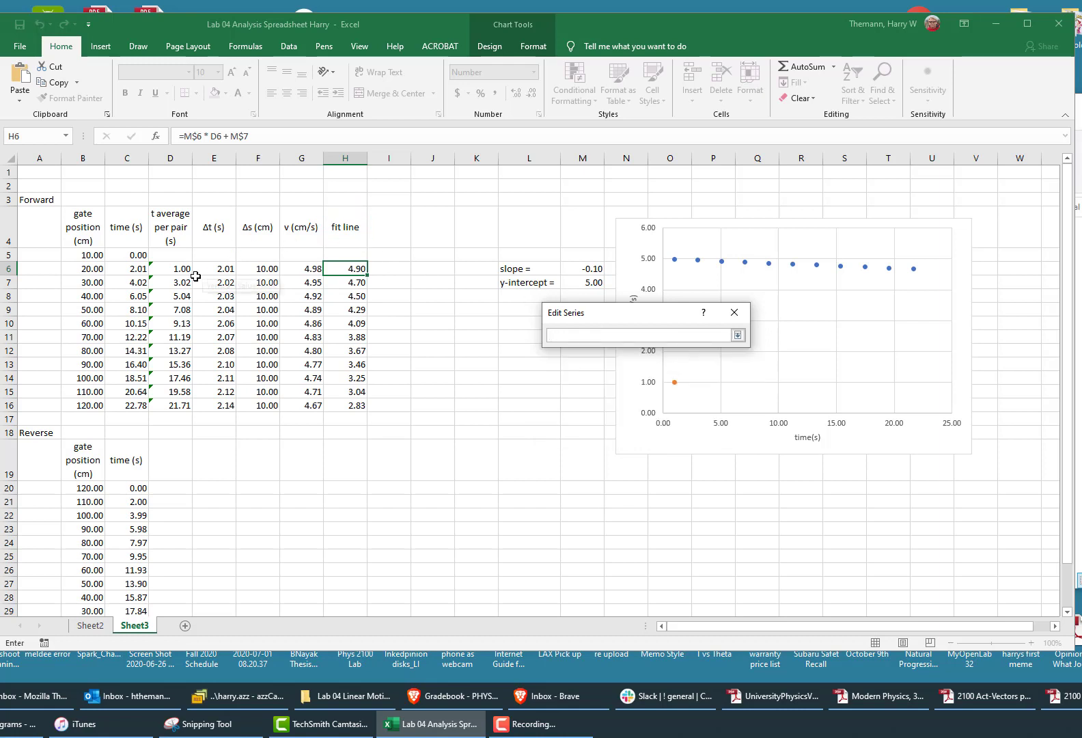
pyautogui.moveTo(184, 269); pyautogui.dragTo(184, 405)
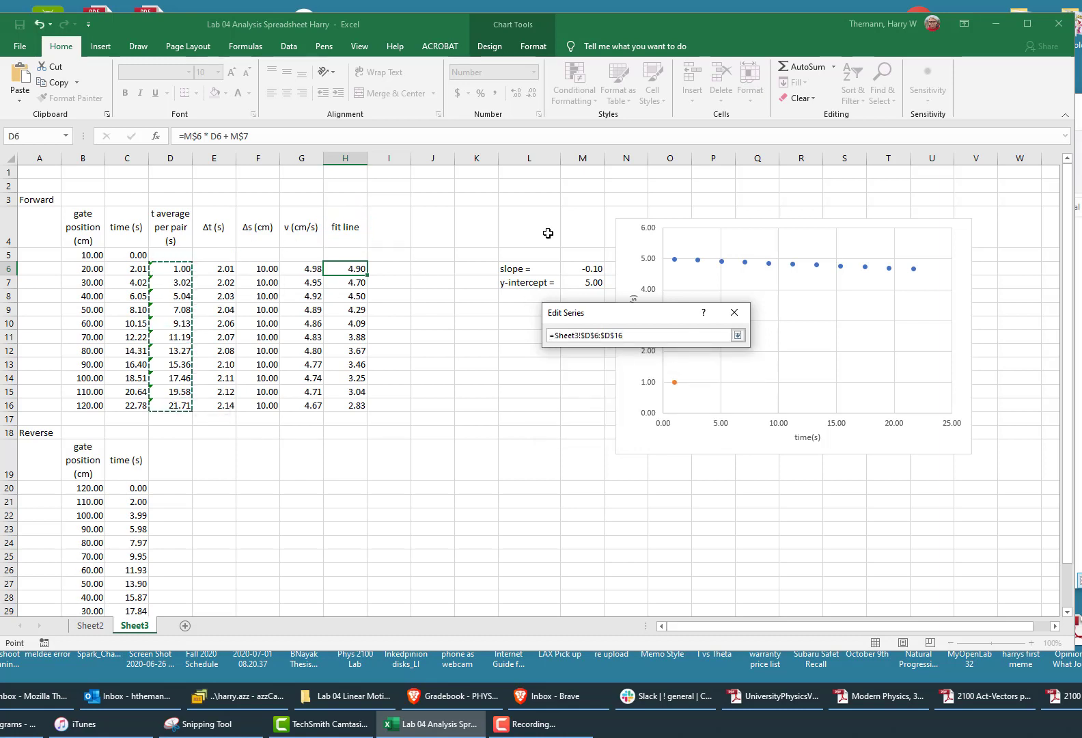
pyautogui.click(738, 335)
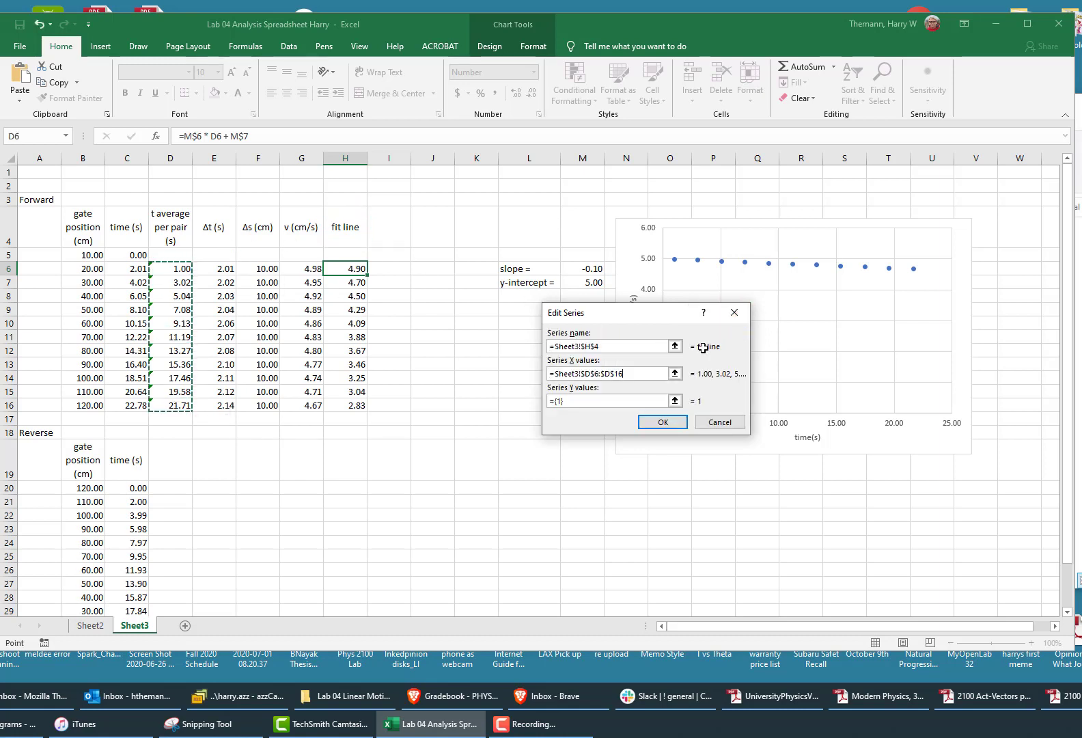
pyautogui.click(679, 400)
pyautogui.click(356, 271)
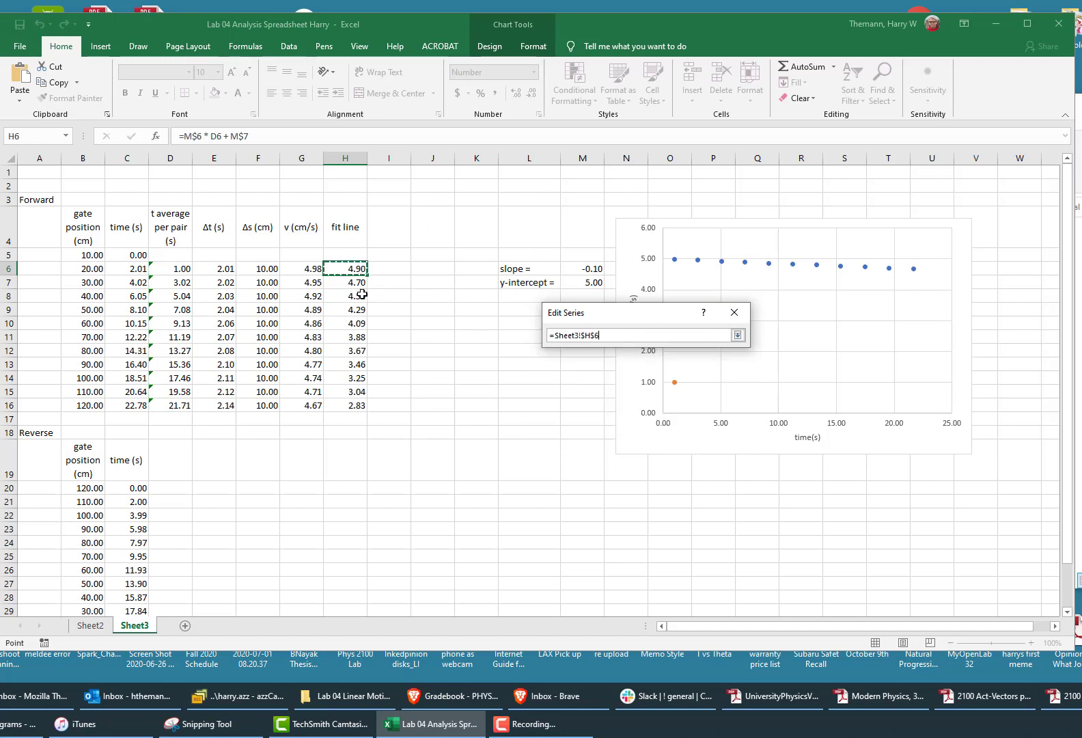
pyautogui.moveTo(362, 294); pyautogui.dragTo(358, 406)
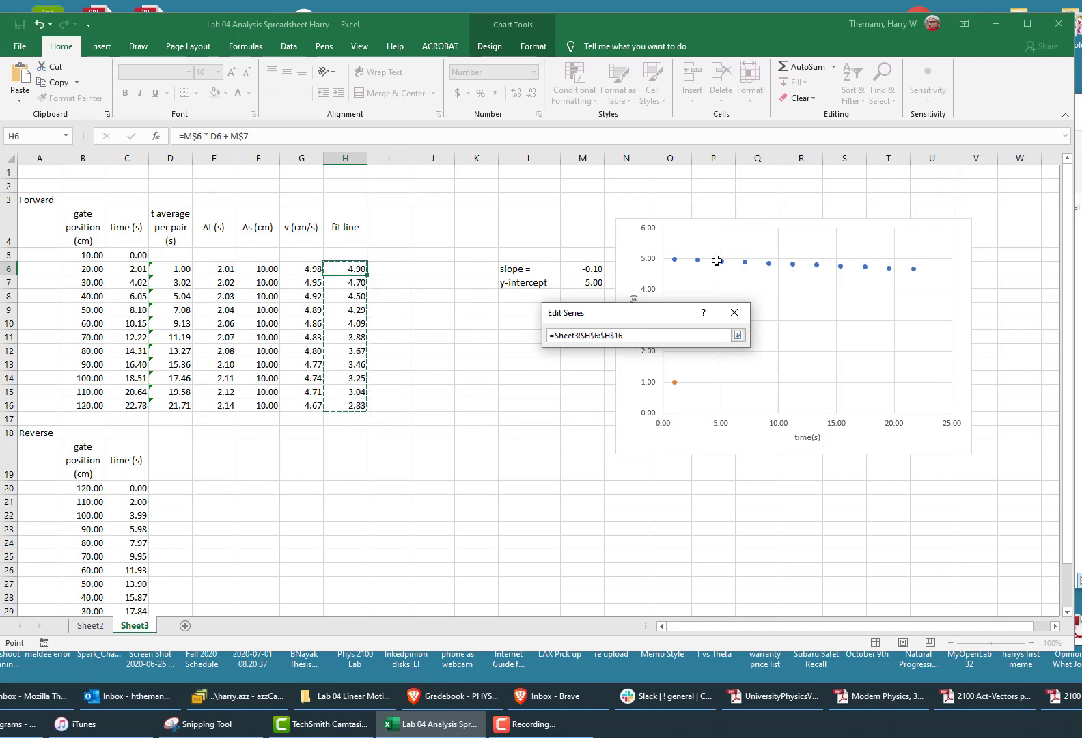
pyautogui.click(738, 334)
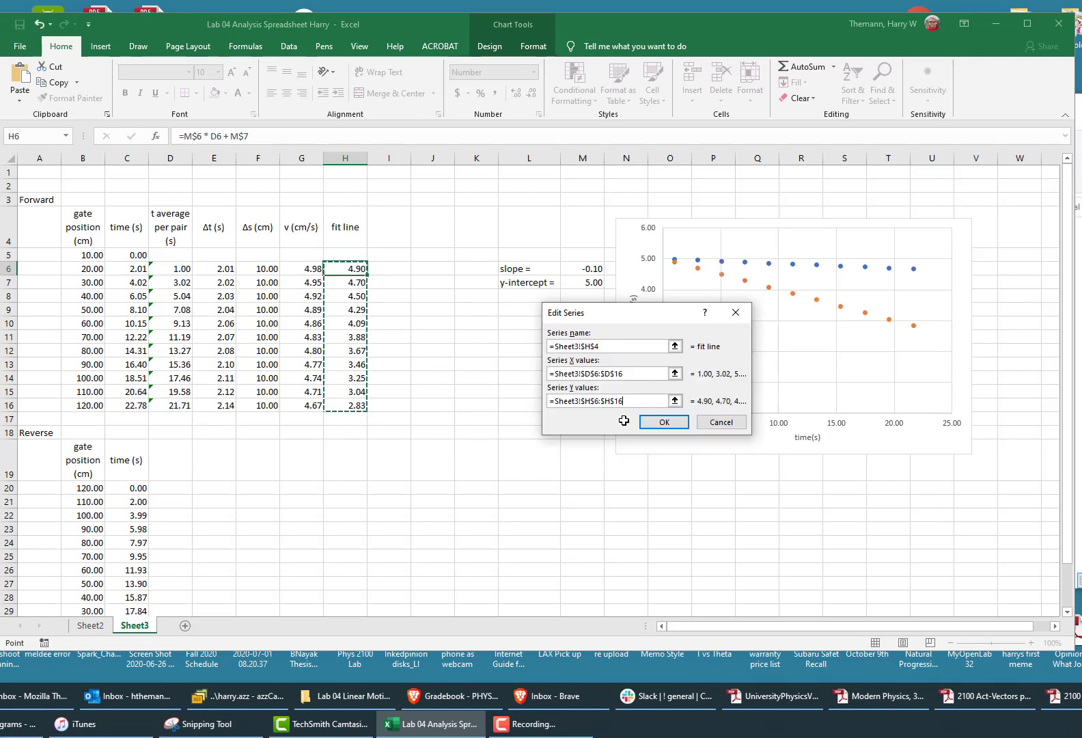
pyautogui.click(666, 420)
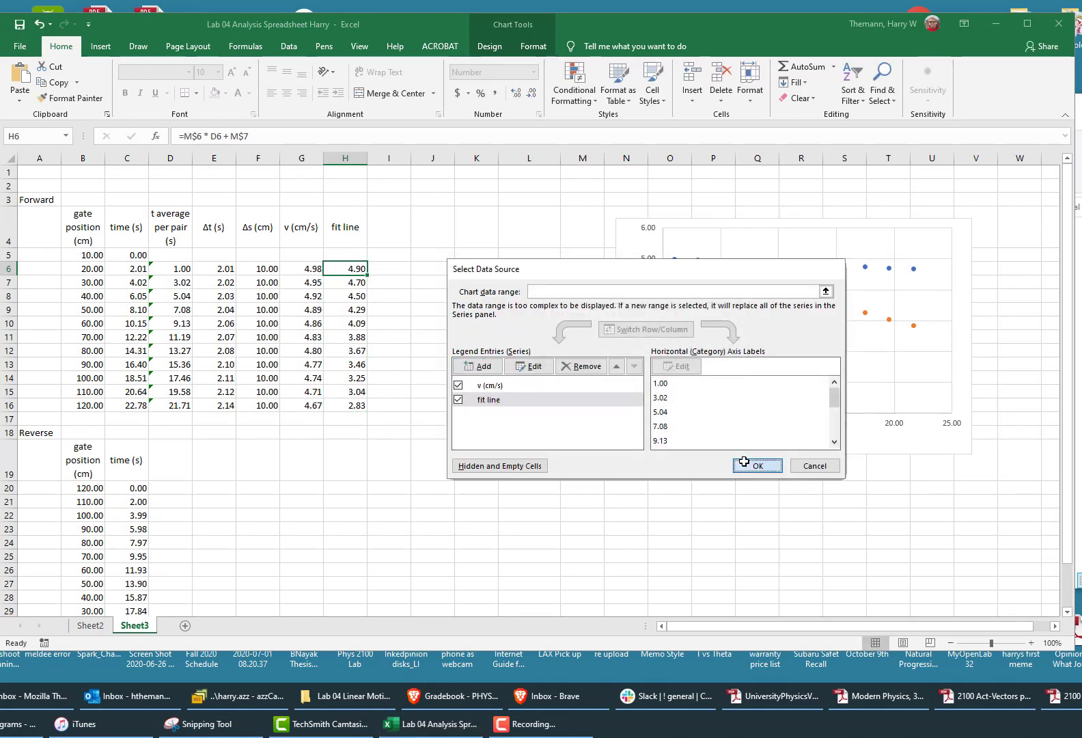
pyautogui.click(744, 462)
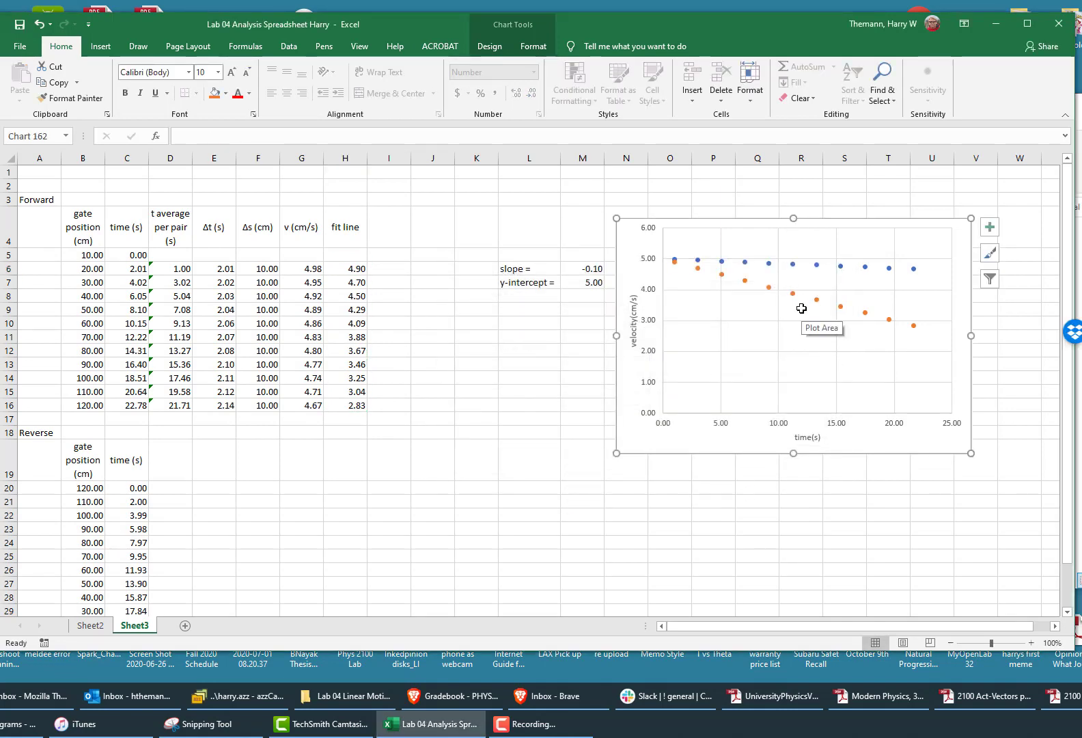
# Step: Open the velocity chart's formatting options and move the chart to about columns J through Q, below the slope and y-intercept cells
pyautogui.doubleClick(661, 446)
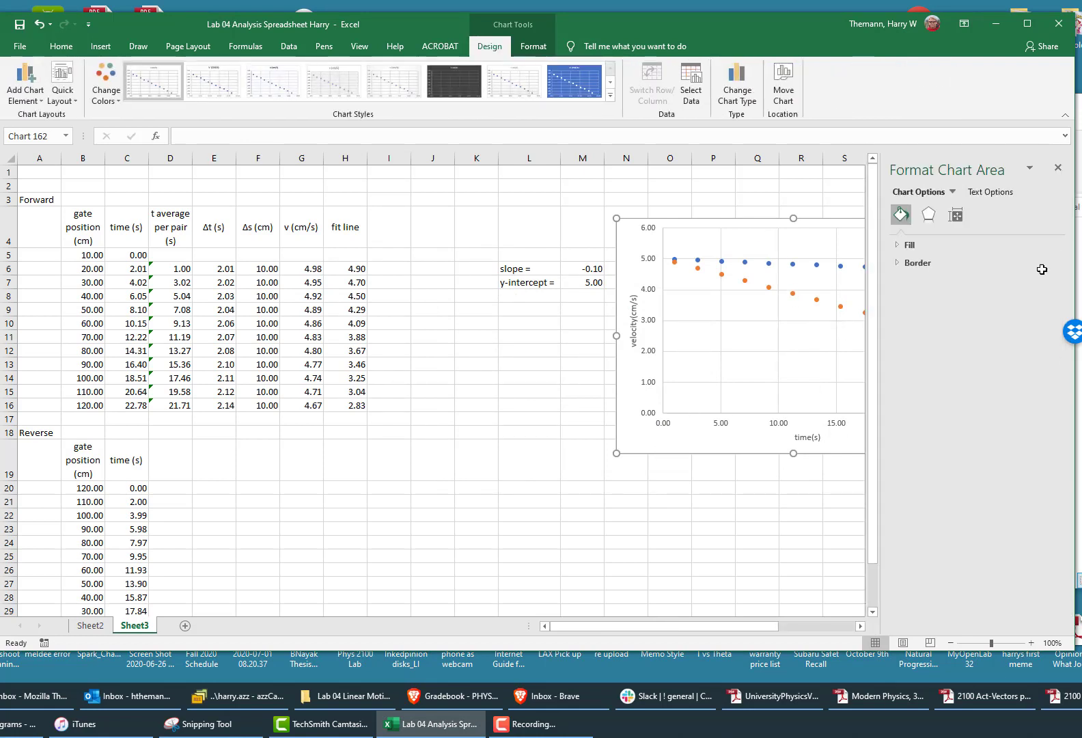
pyautogui.click(953, 191)
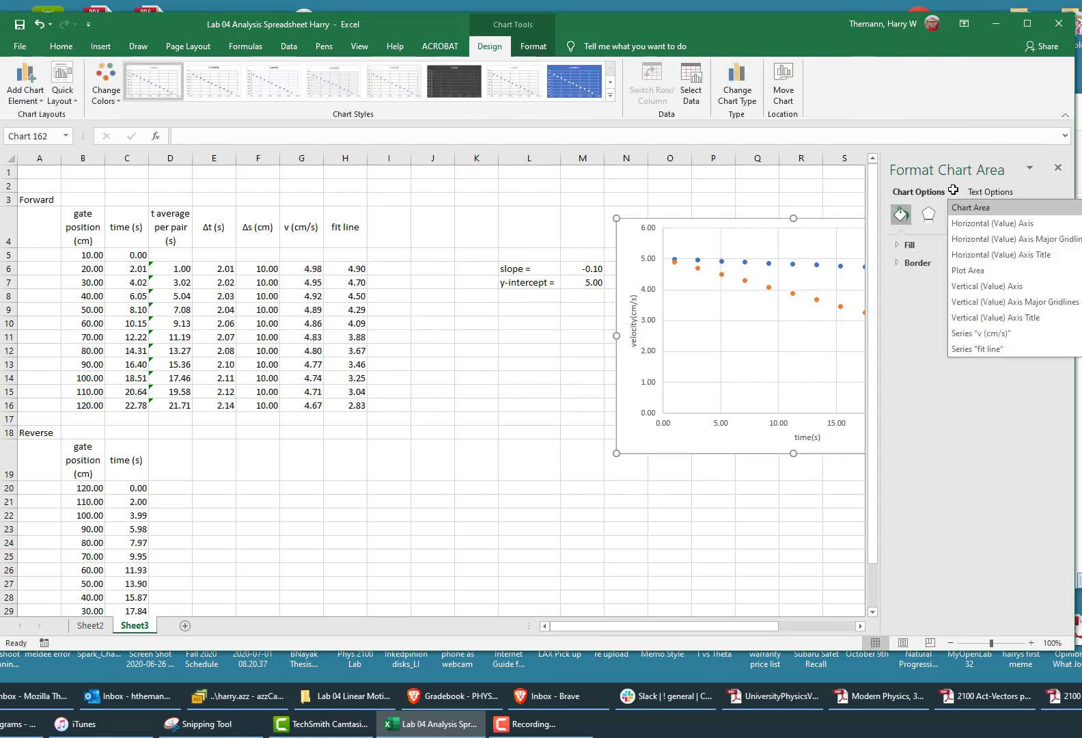
pyautogui.click(977, 348)
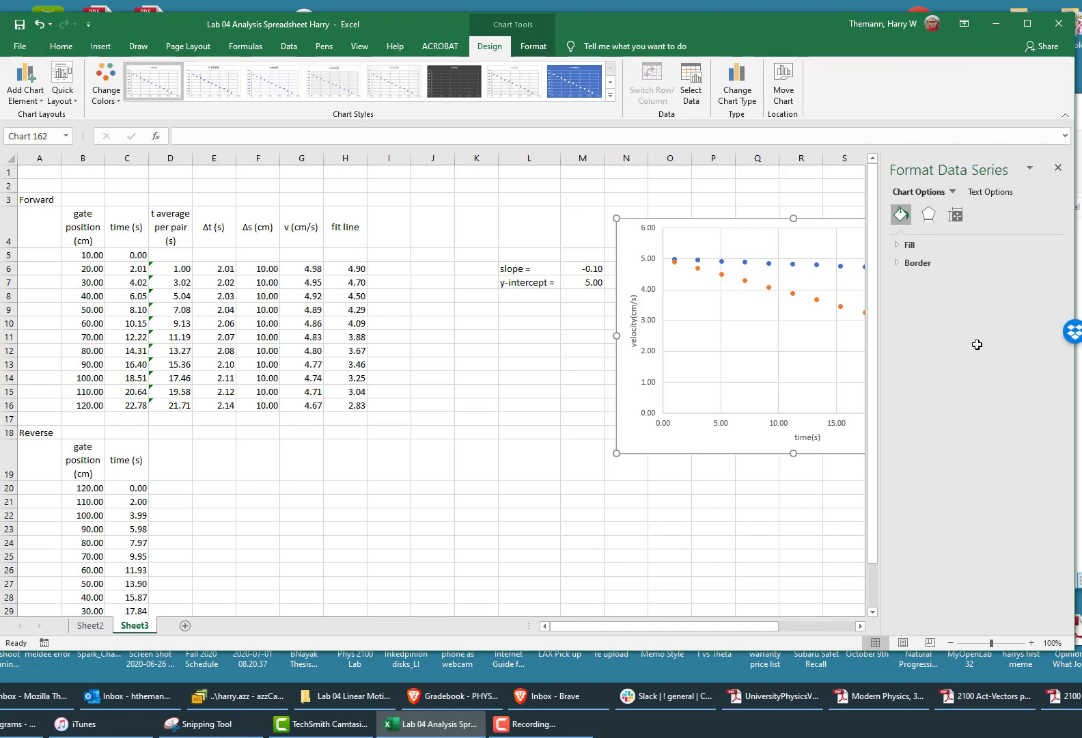
pyautogui.click(718, 231)
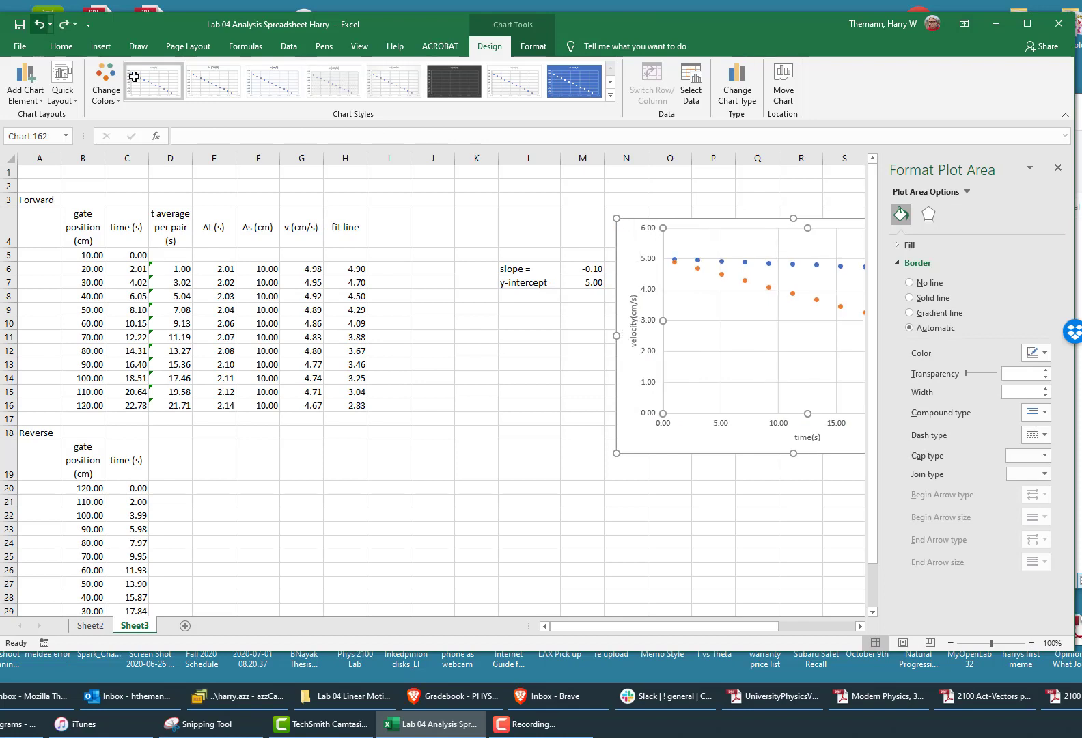
pyautogui.moveTo(654, 448); pyautogui.dragTo(452, 526)
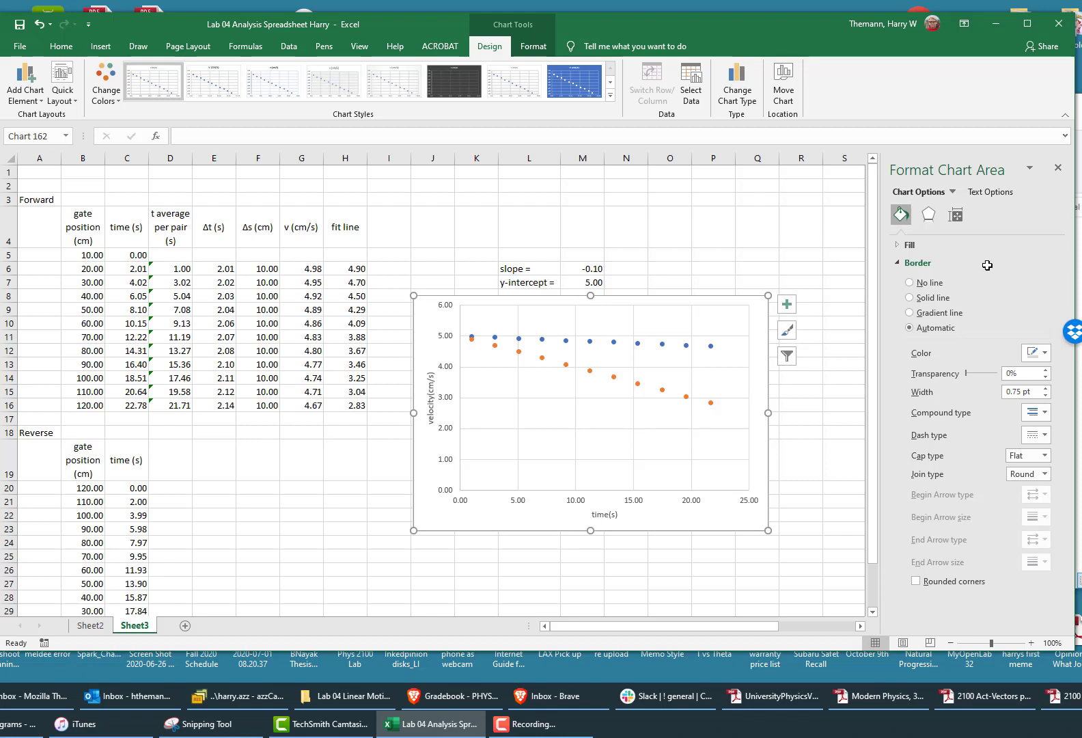
# Step: Format the "fit line" series as a solid red line with a width of 1 pt
pyautogui.click(953, 191)
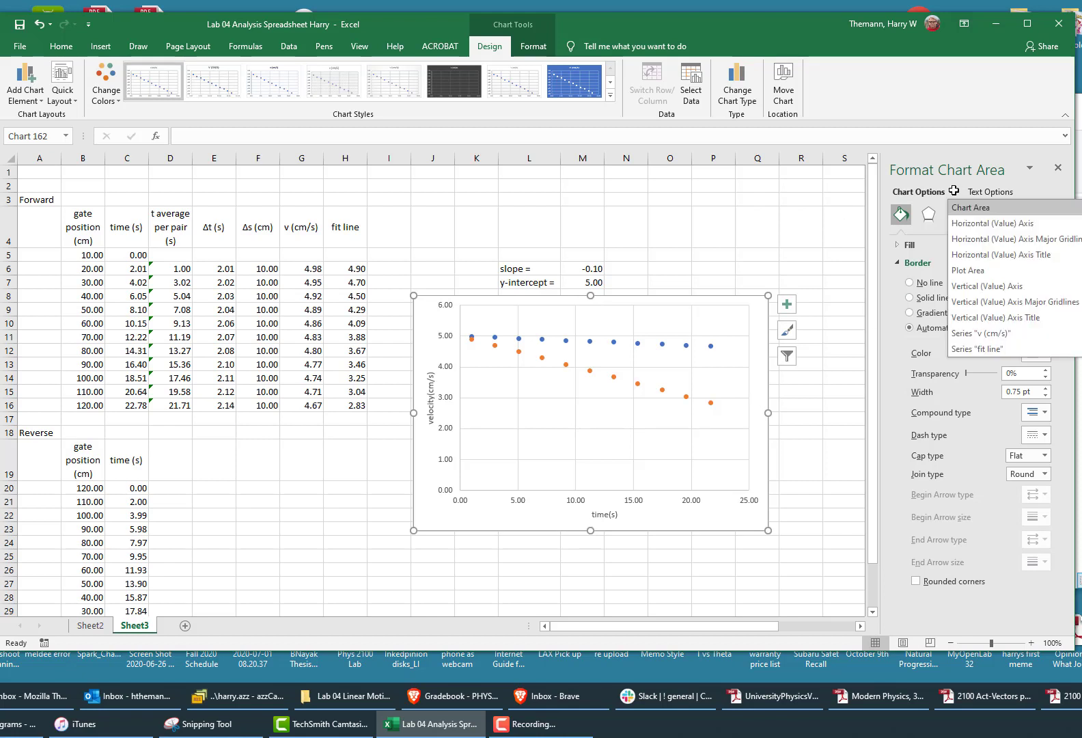
pyautogui.click(990, 346)
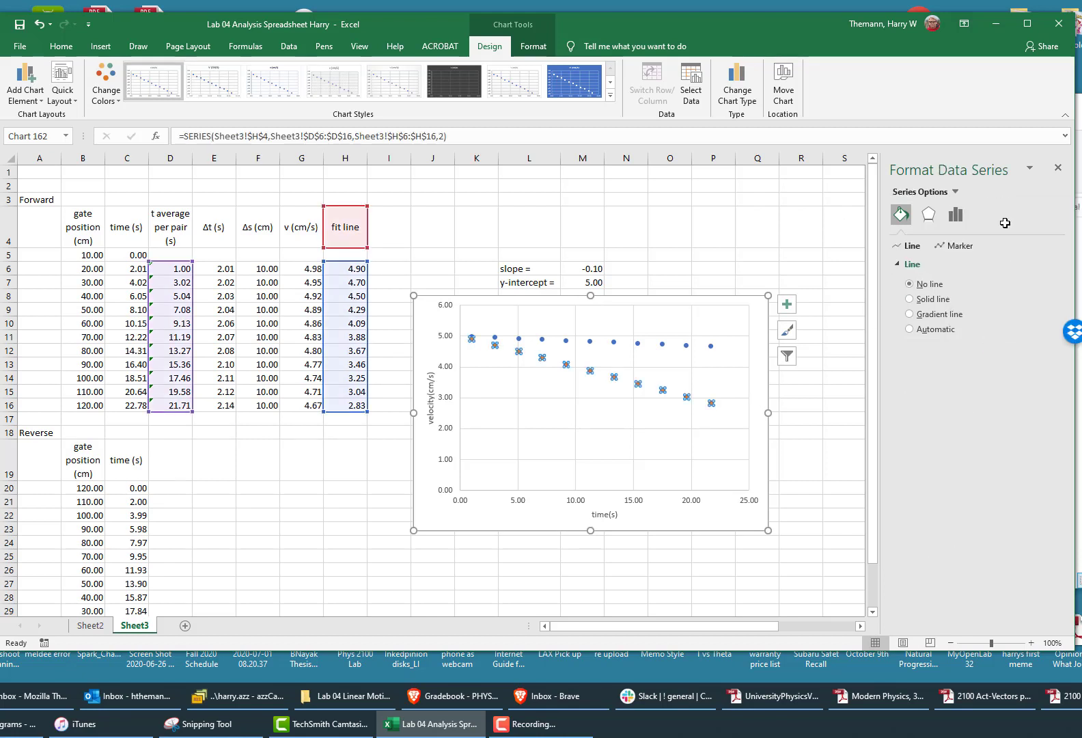
pyautogui.click(910, 298)
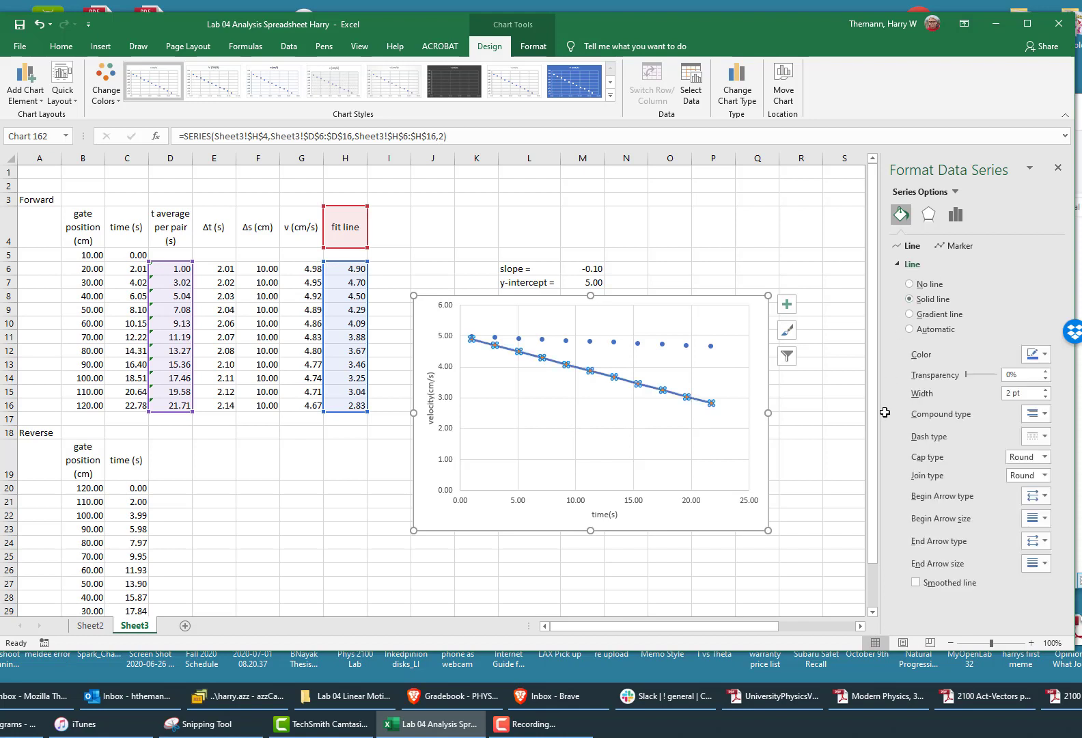
pyautogui.click(1047, 353)
pyautogui.click(1036, 467)
pyautogui.click(1045, 396)
pyautogui.click(1045, 396)
pyautogui.click(1046, 396)
pyautogui.click(1045, 396)
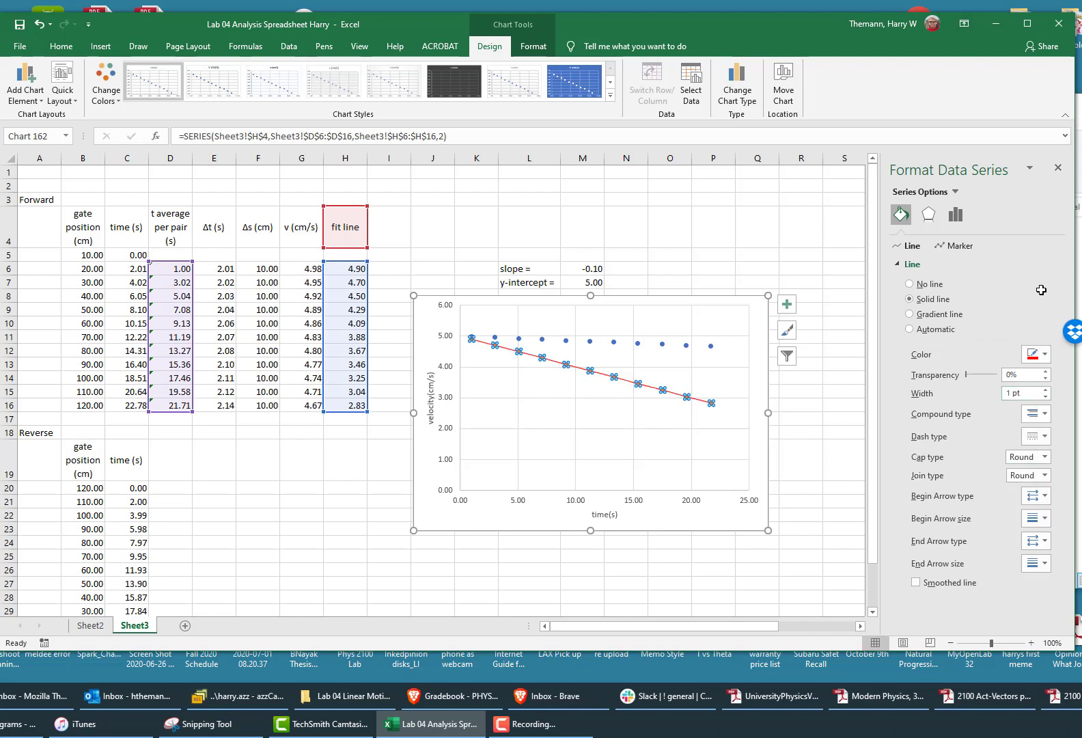
# Step: Set the fit line series' markers to None and move the chart to about columns N through V
pyautogui.click(939, 242)
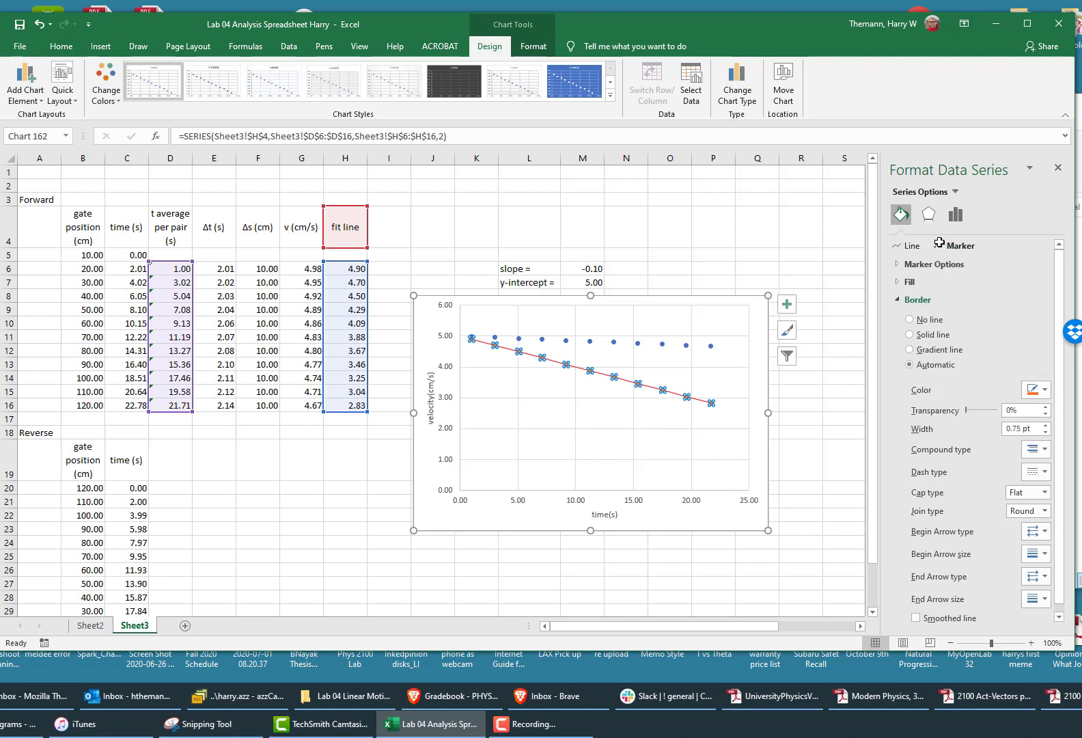
pyautogui.click(896, 263)
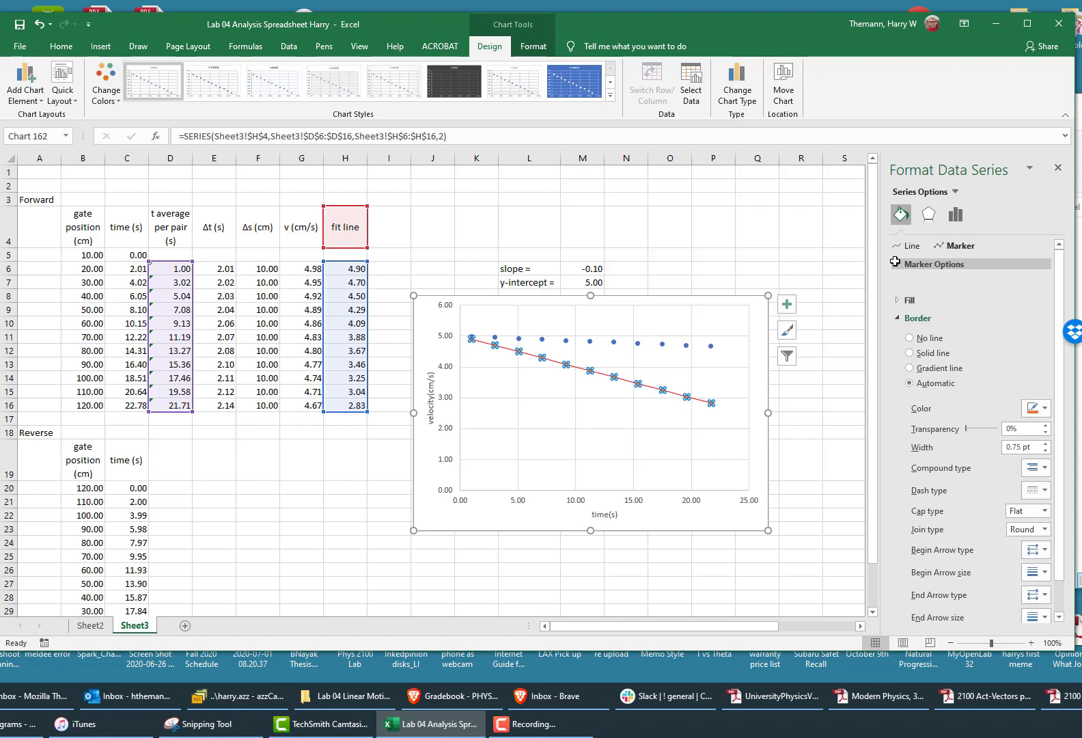
pyautogui.click(907, 298)
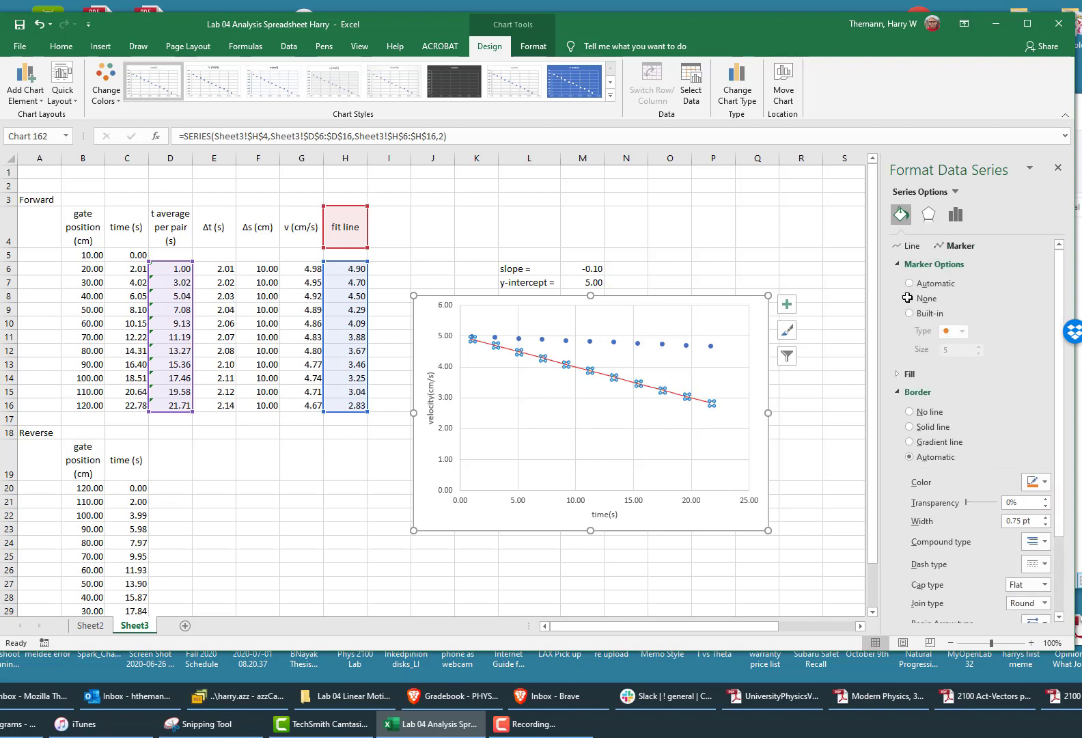
pyautogui.click(1058, 167)
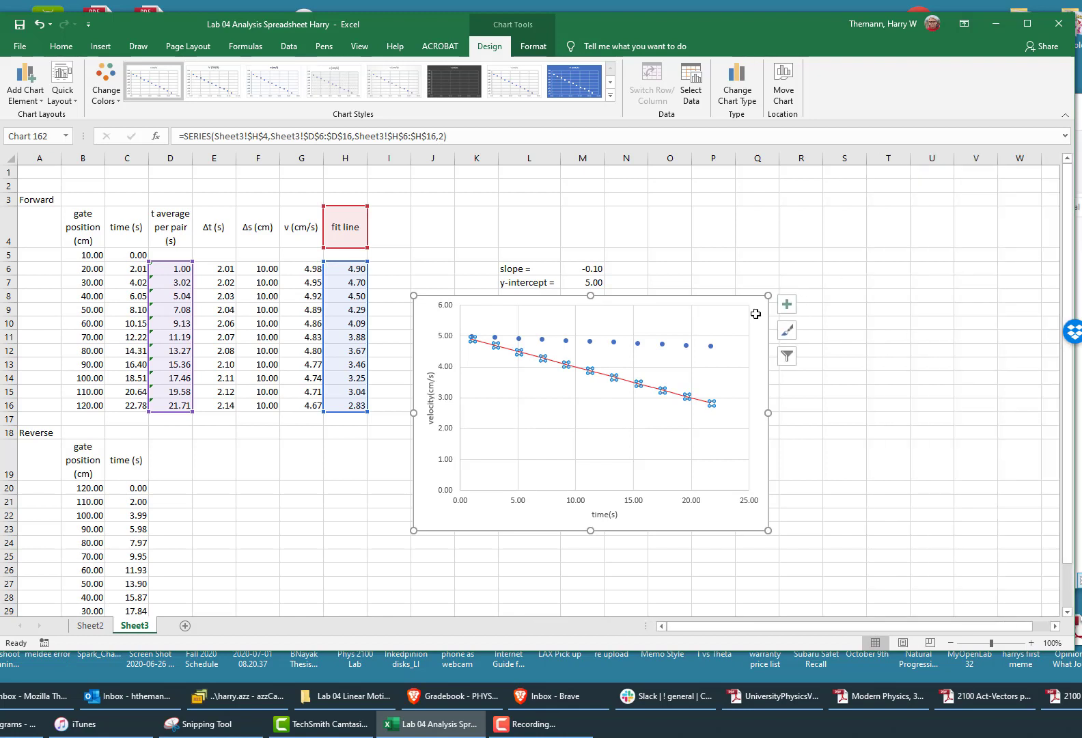
pyautogui.click(756, 314)
pyautogui.moveTo(711, 301); pyautogui.dragTo(928, 224)
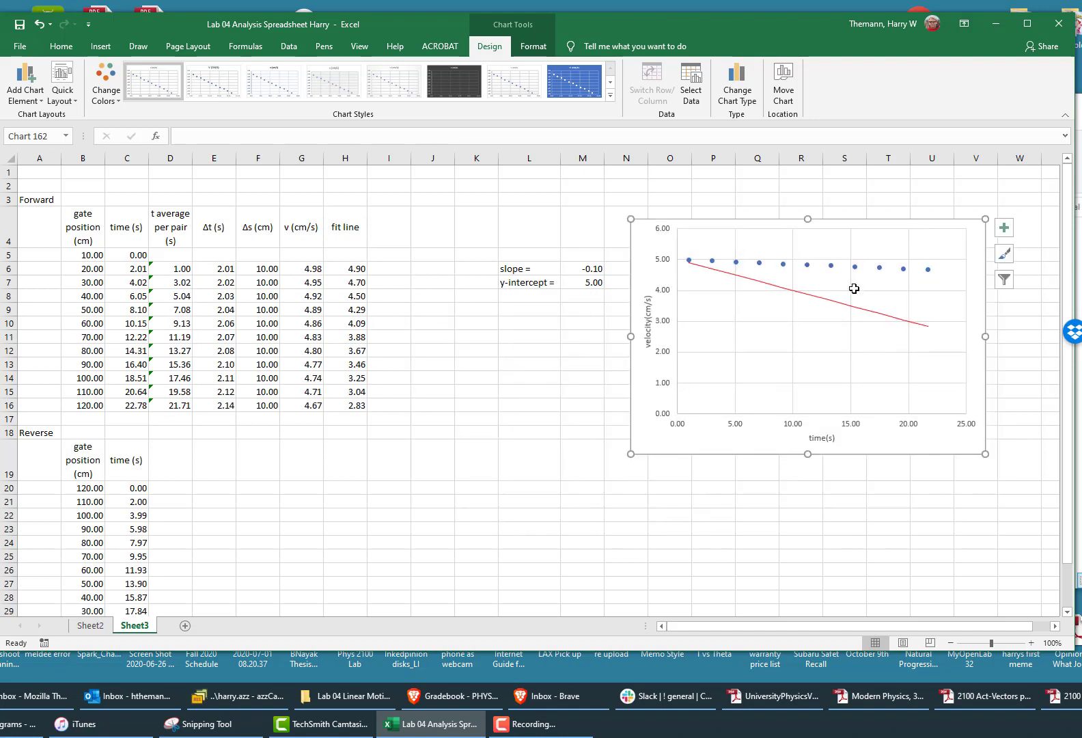
# Step: Set the slope in cell M6 to -0.05
pyautogui.click(596, 272)
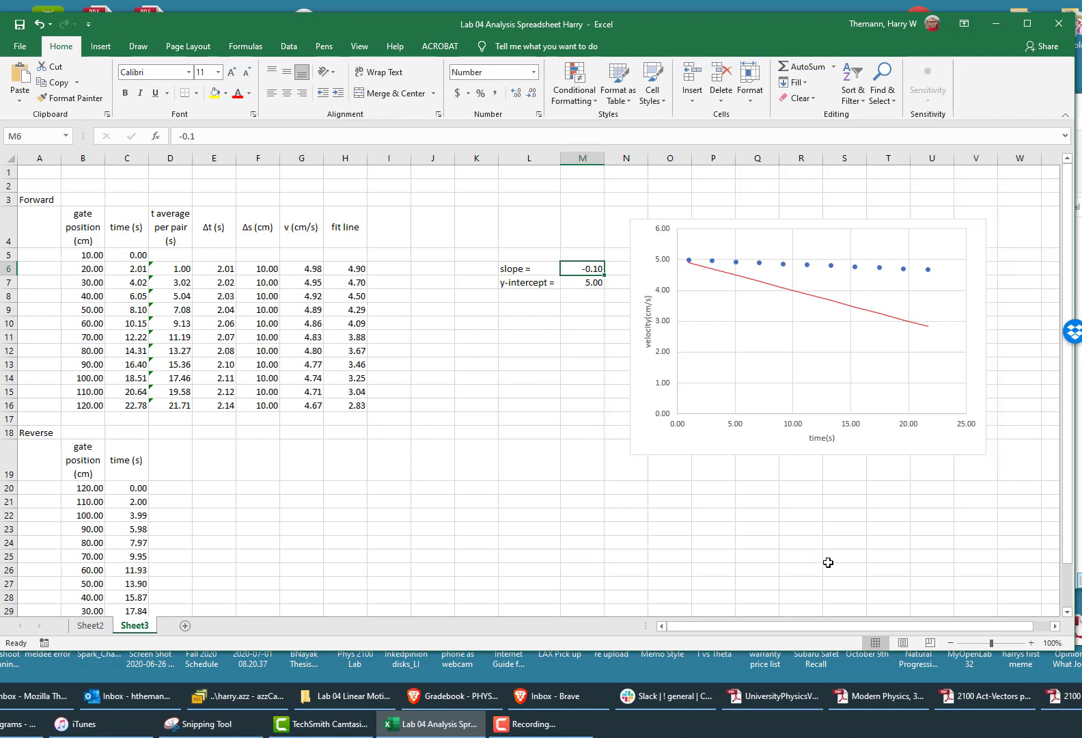
pyautogui.write('-0')
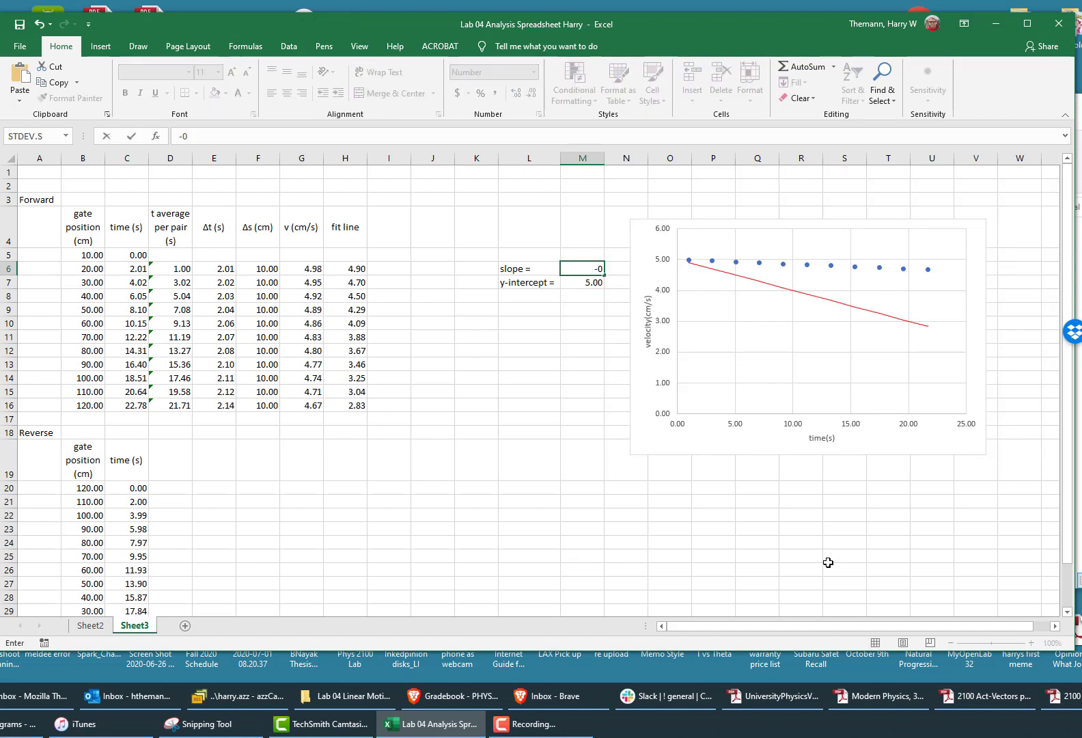
pyautogui.write('.05')
pyautogui.press('Return')
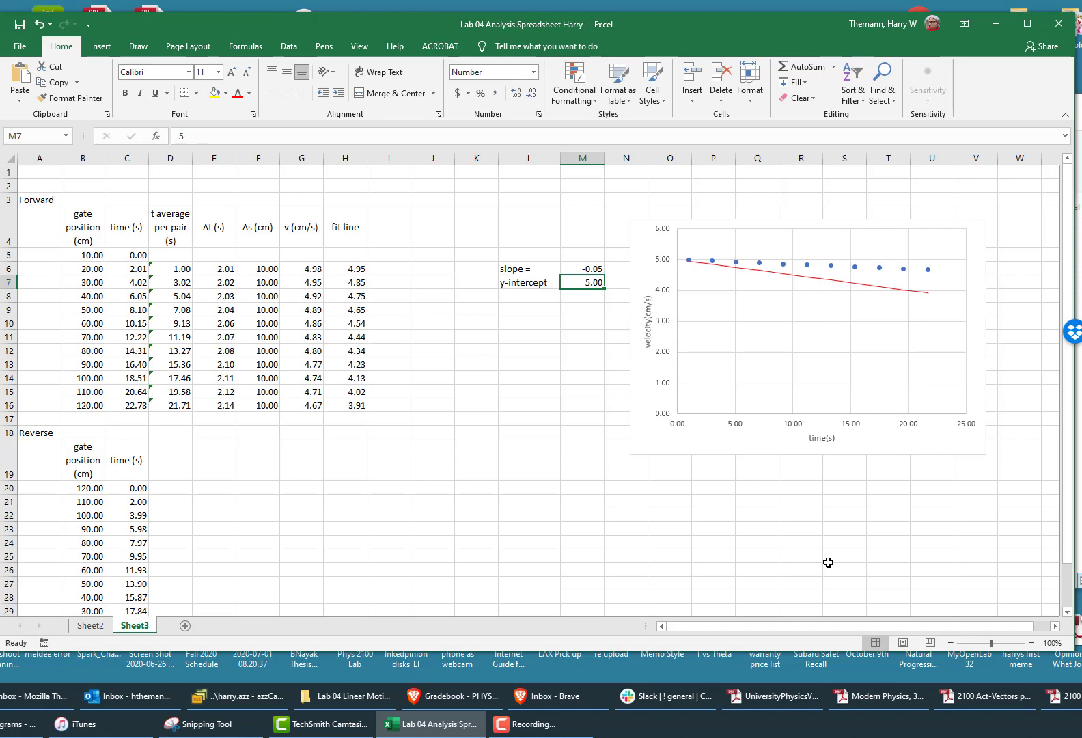
# Step: Set the slope in cell M6 to -0.04
pyautogui.click(587, 270)
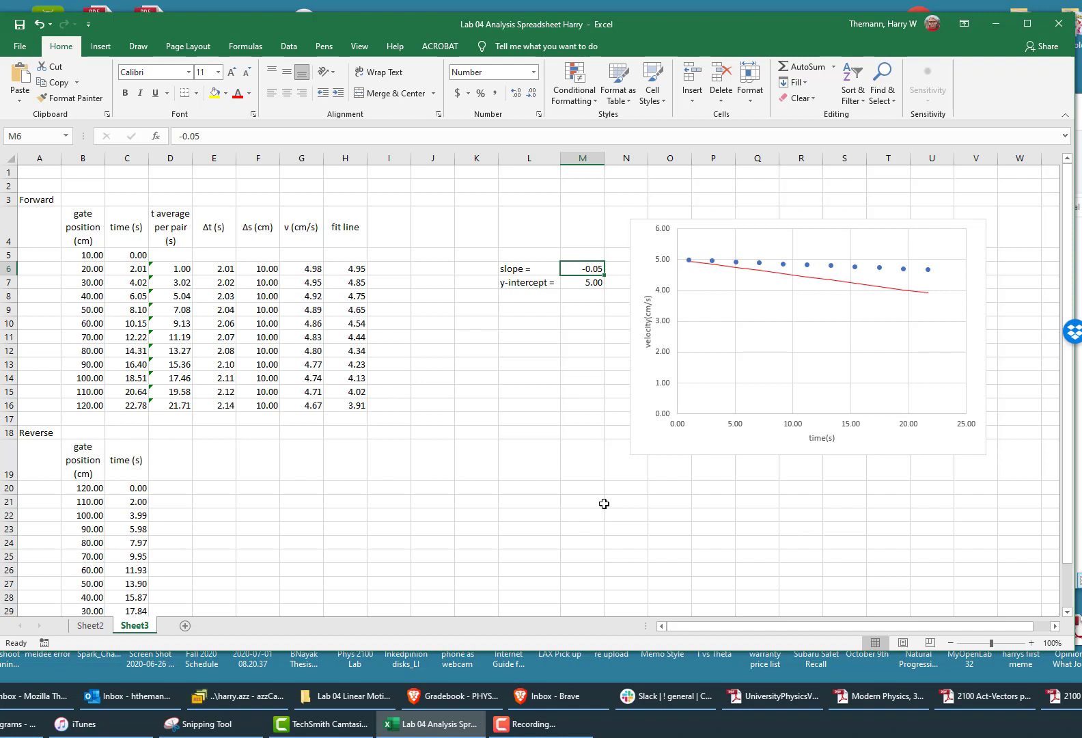
pyautogui.write('-0')
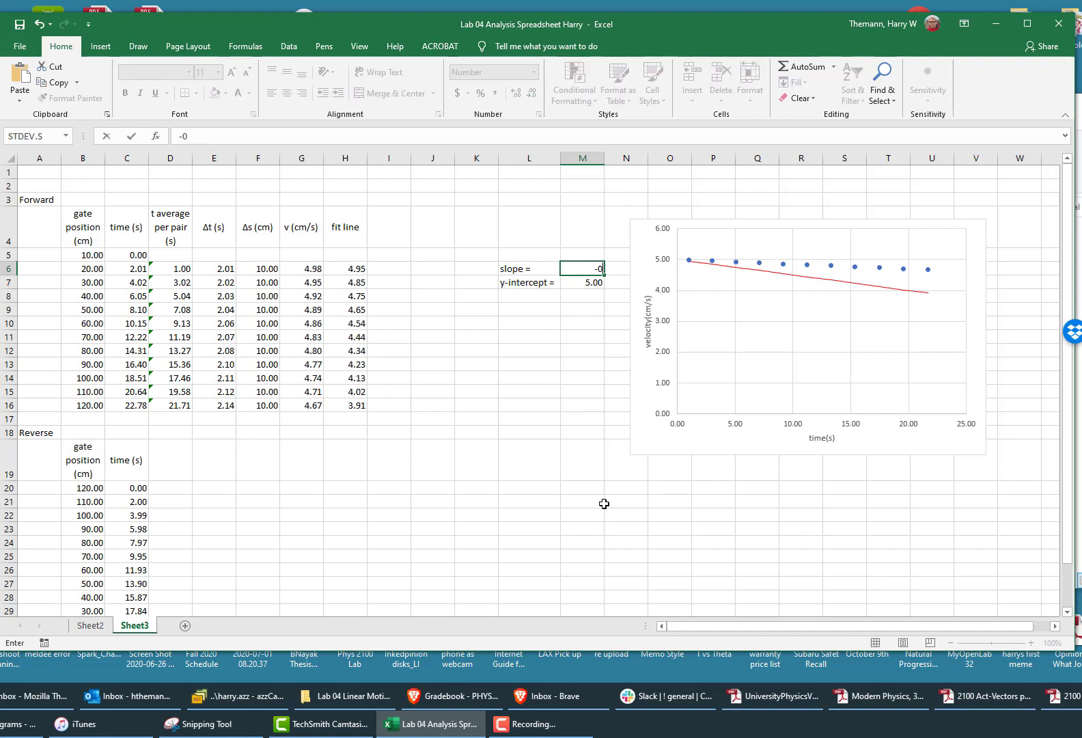
pyautogui.write('.04')
pyautogui.press('Return')
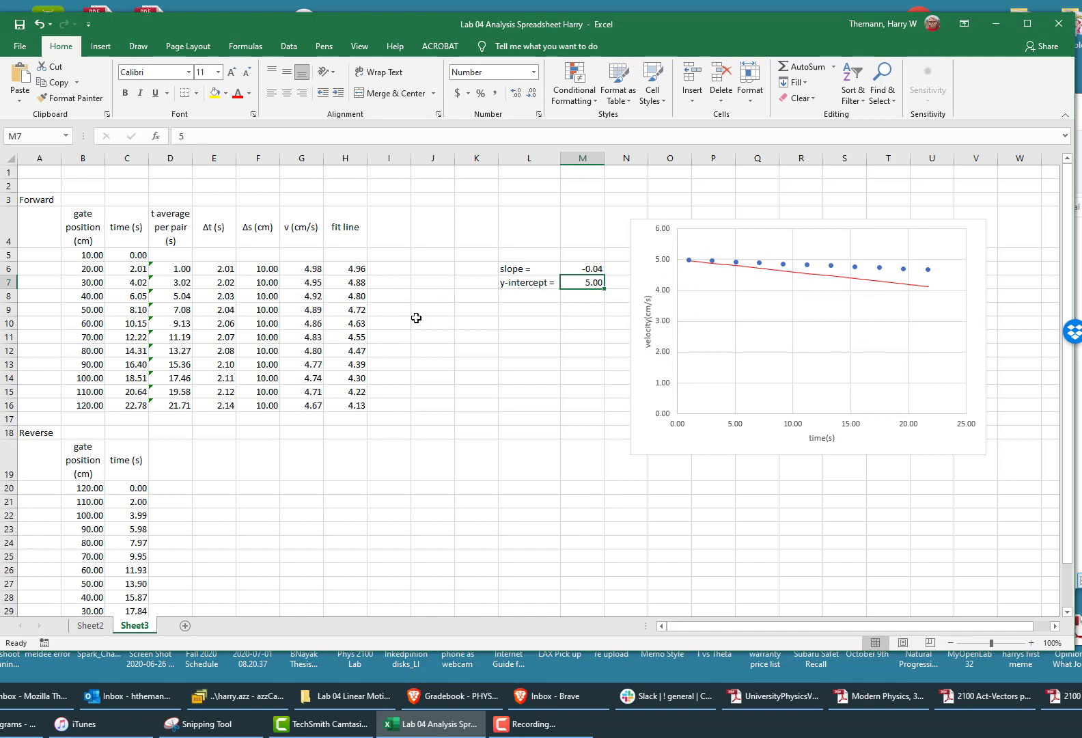
pyautogui.click(386, 223)
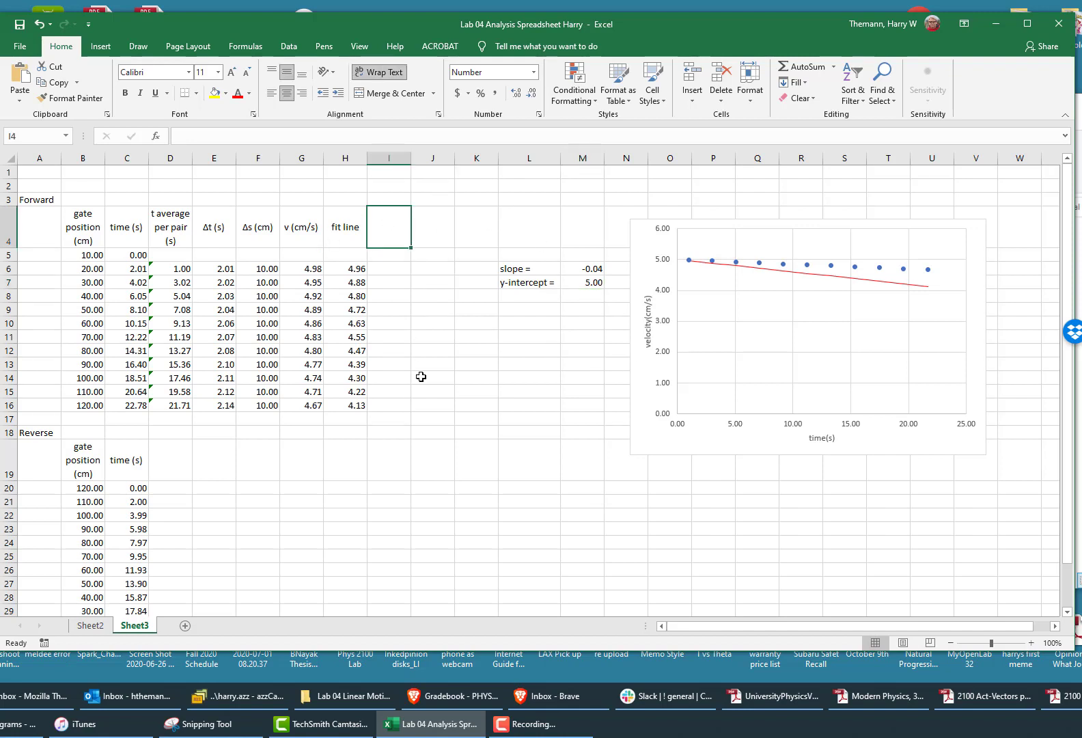
pyautogui.write('re')
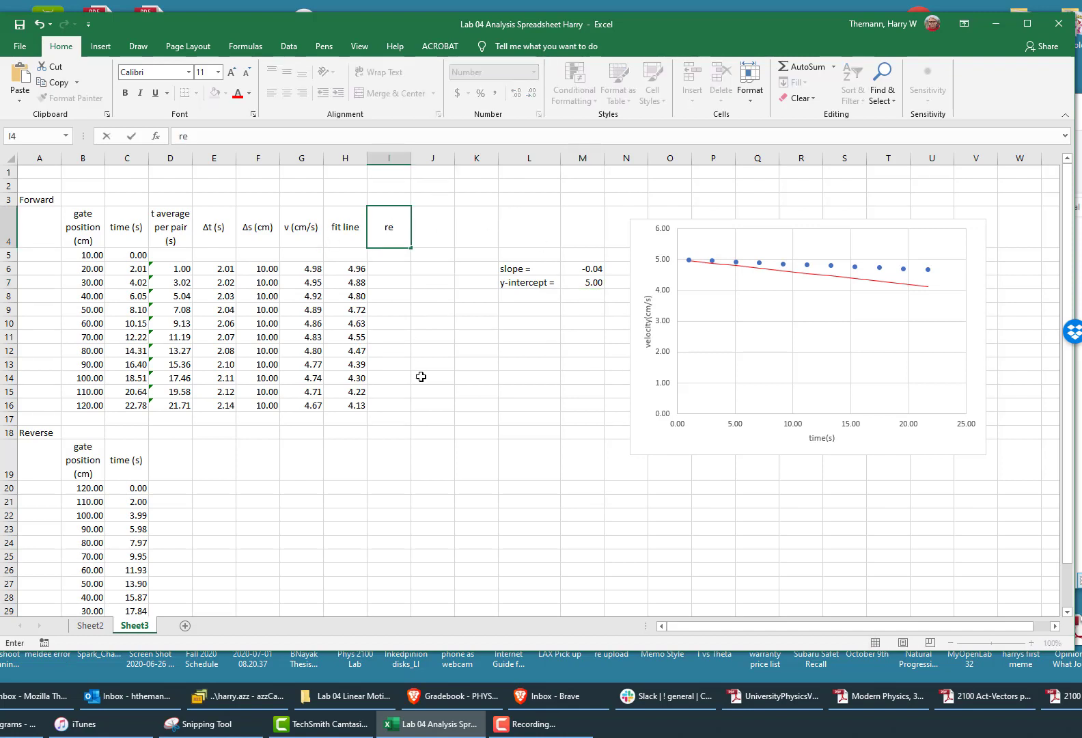
pyautogui.write('siduals')
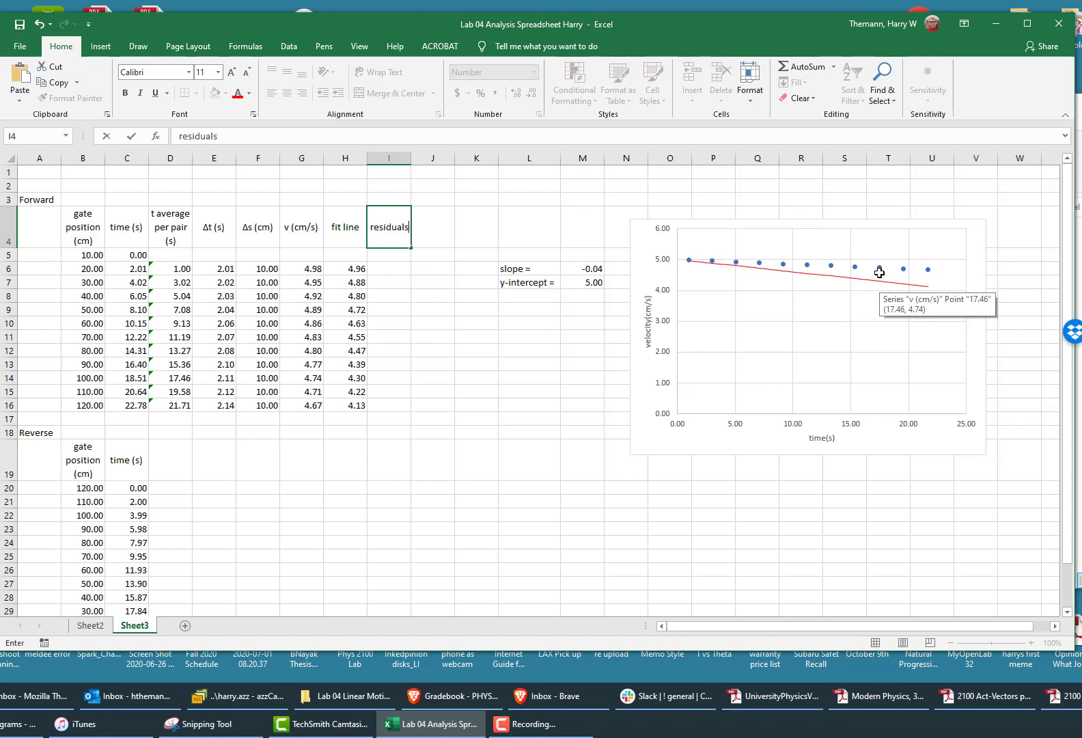
pyautogui.click(139, 48)
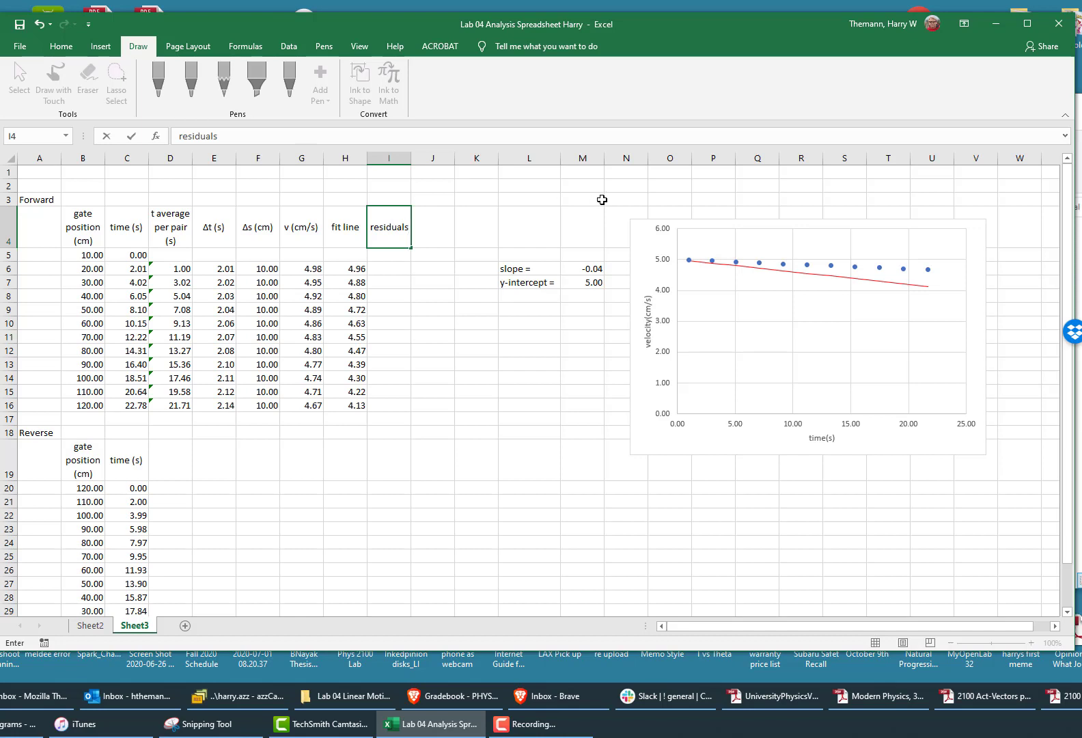
pyautogui.press('Escape')
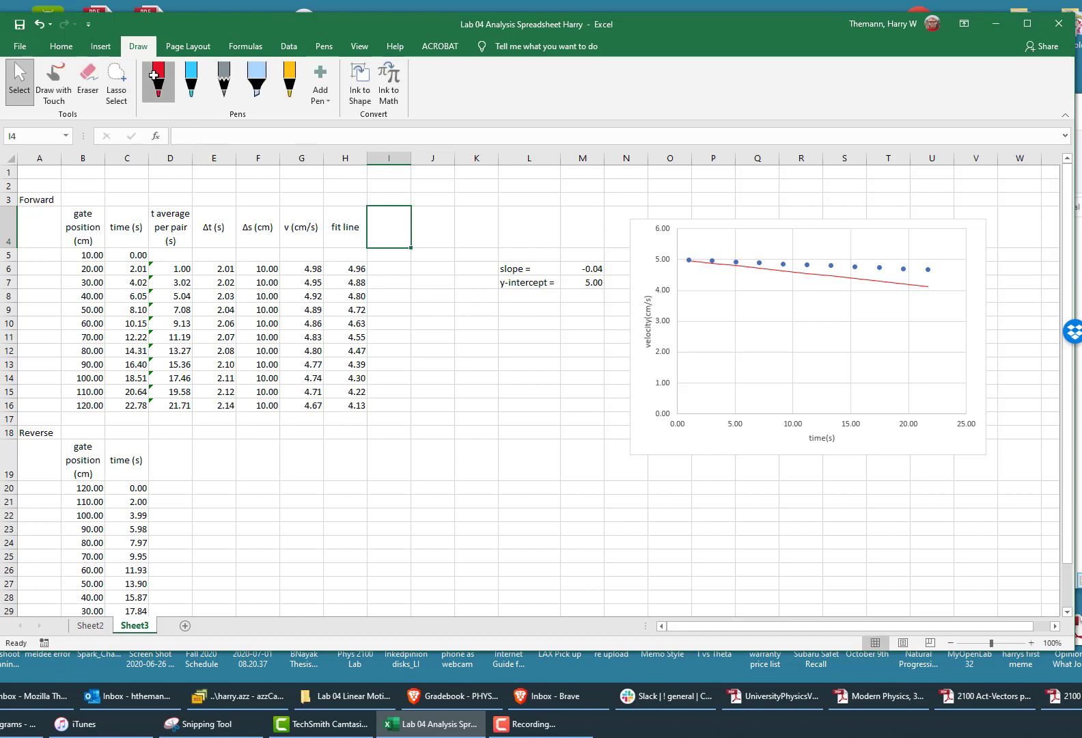
# Step: Mark five red pen dots near the data points and fit line on the velocity chart, and return to selection mode
pyautogui.click(709, 270)
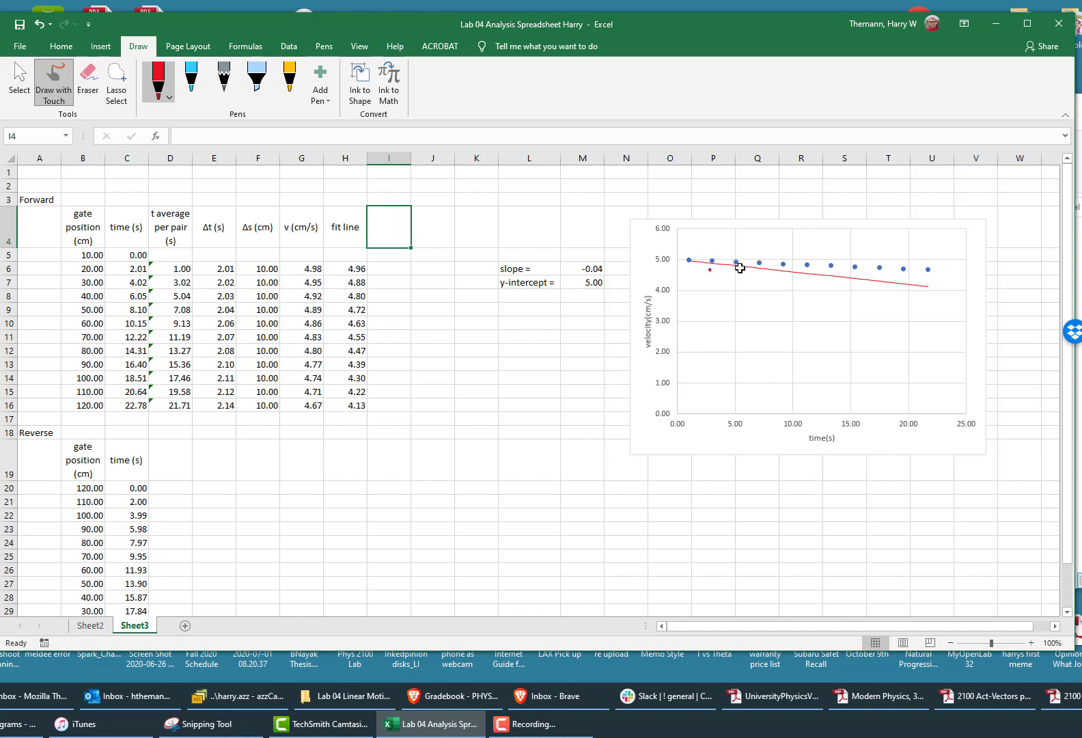
pyautogui.click(742, 260)
pyautogui.click(793, 259)
pyautogui.click(812, 267)
pyautogui.click(838, 261)
pyautogui.click(13, 74)
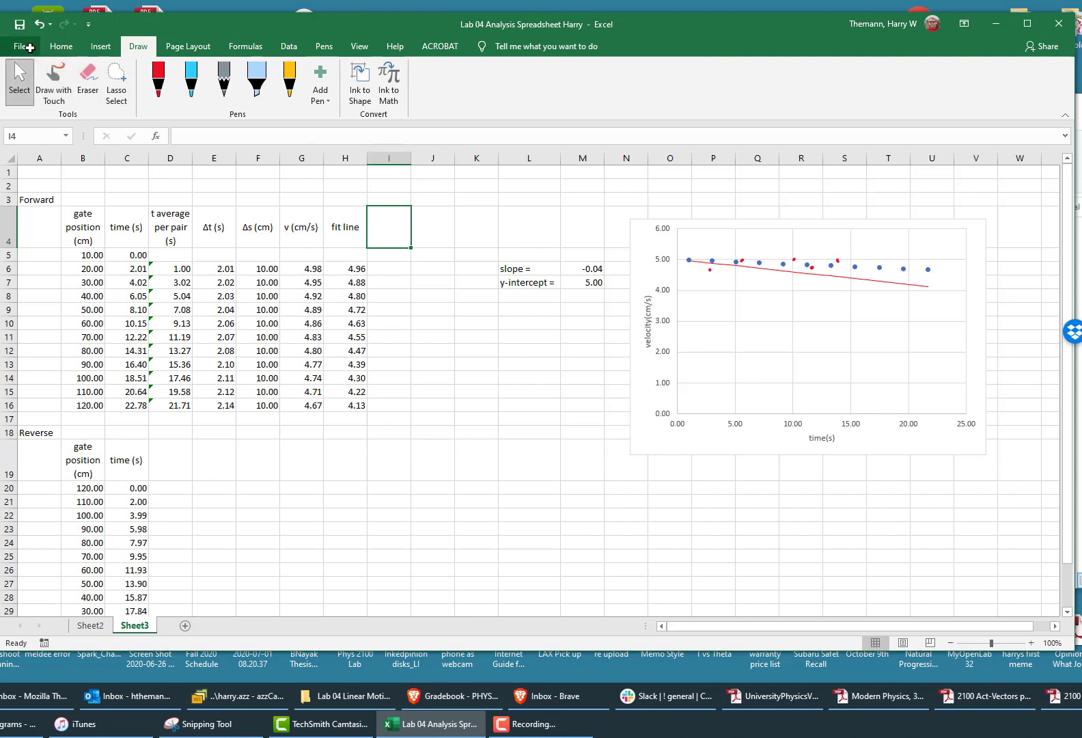
pyautogui.click(23, 46)
pyautogui.click(17, 52)
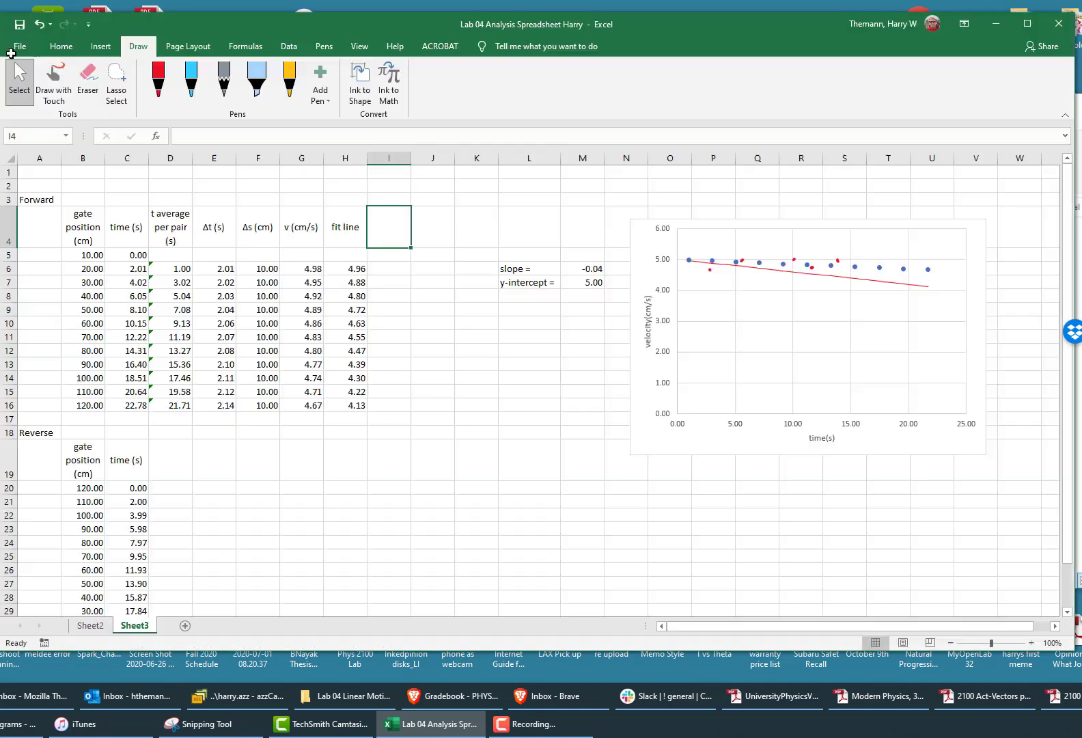
pyautogui.click(55, 45)
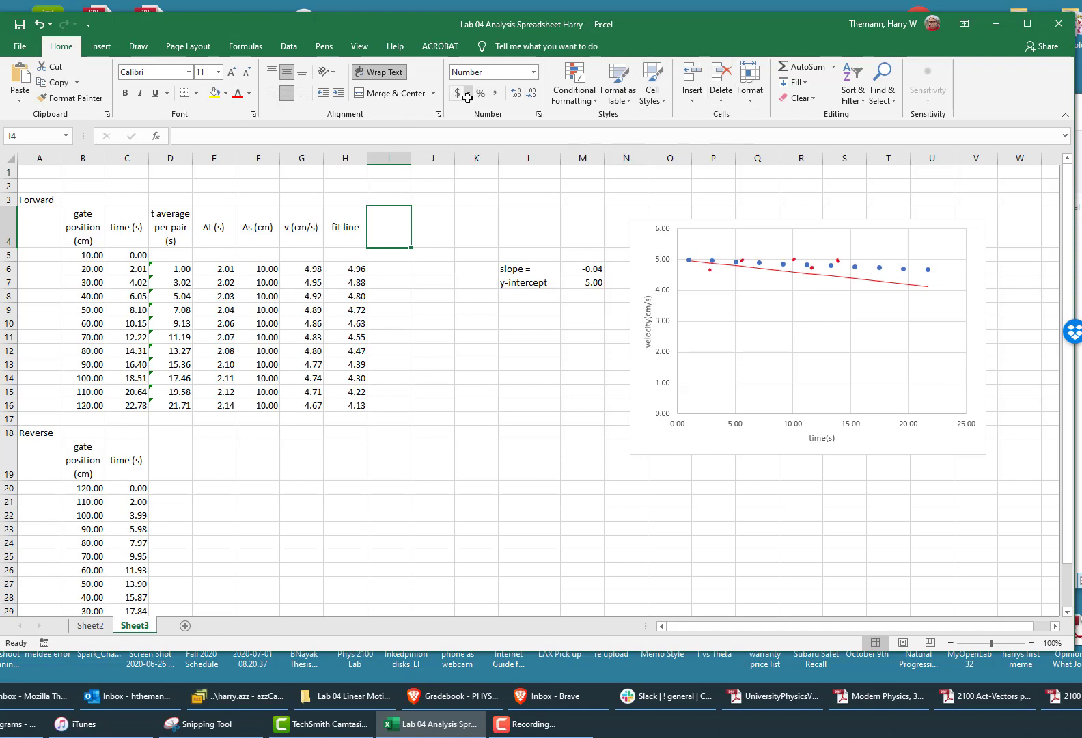
pyautogui.click(138, 45)
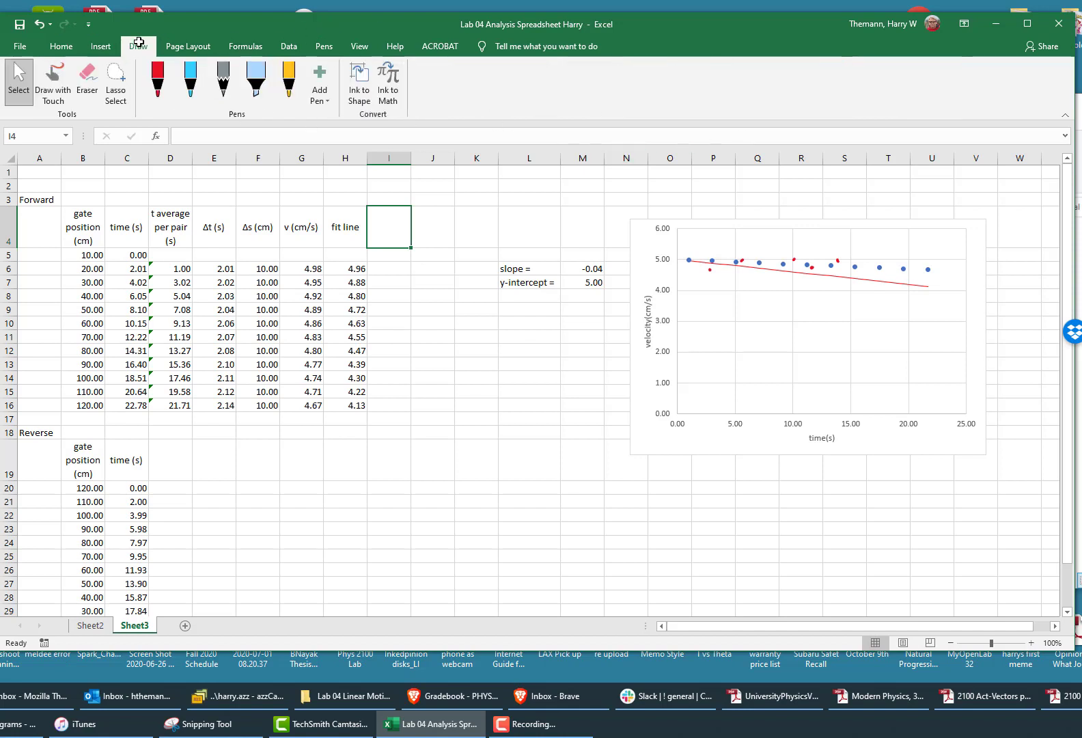
pyautogui.click(101, 46)
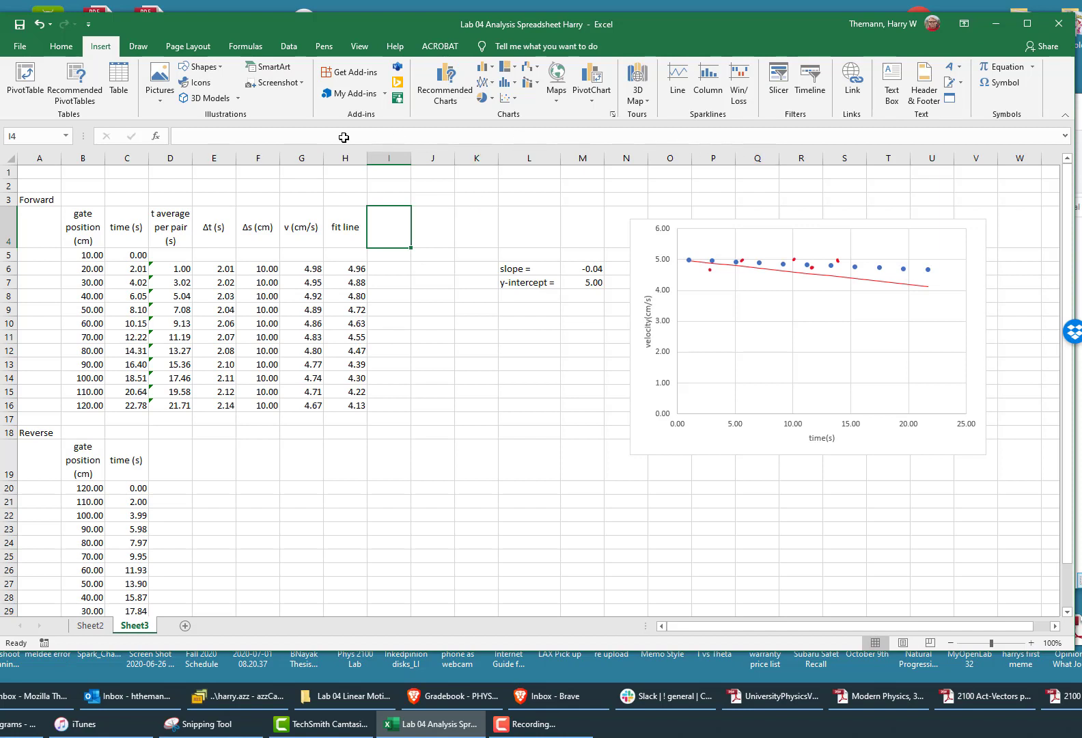
pyautogui.click(64, 47)
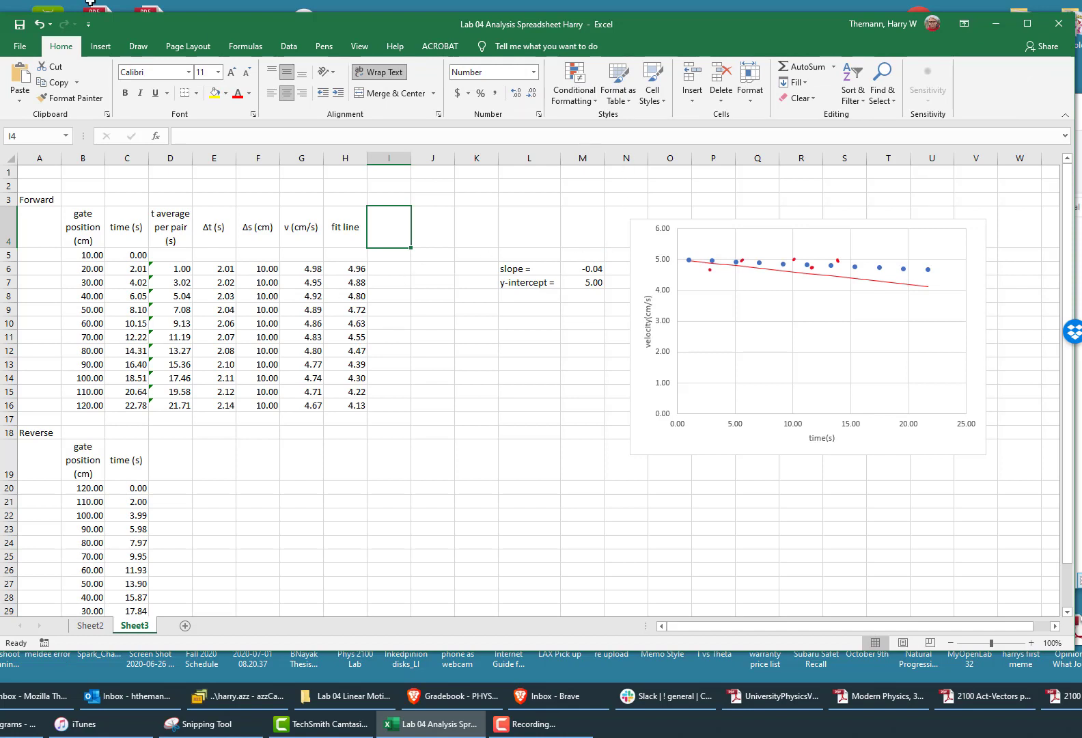
# Step: Draw a straight line about 3.41 inches wide across the velocity chart, passing among the red pen dots
pyautogui.click(112, 46)
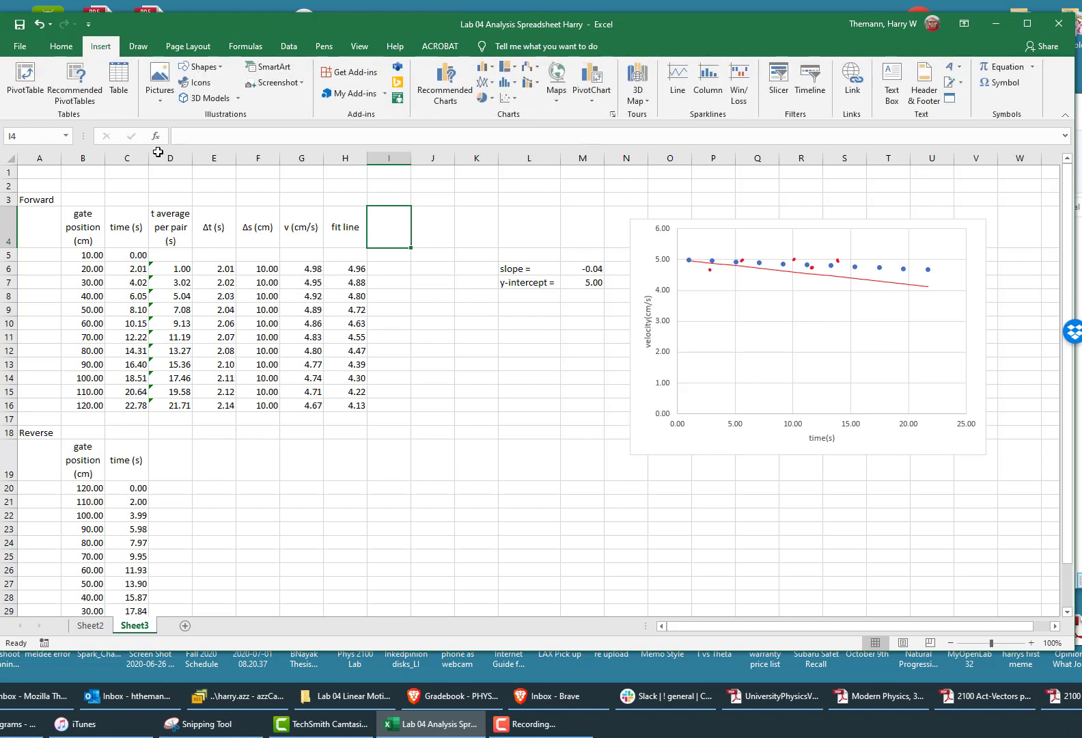
pyautogui.click(222, 66)
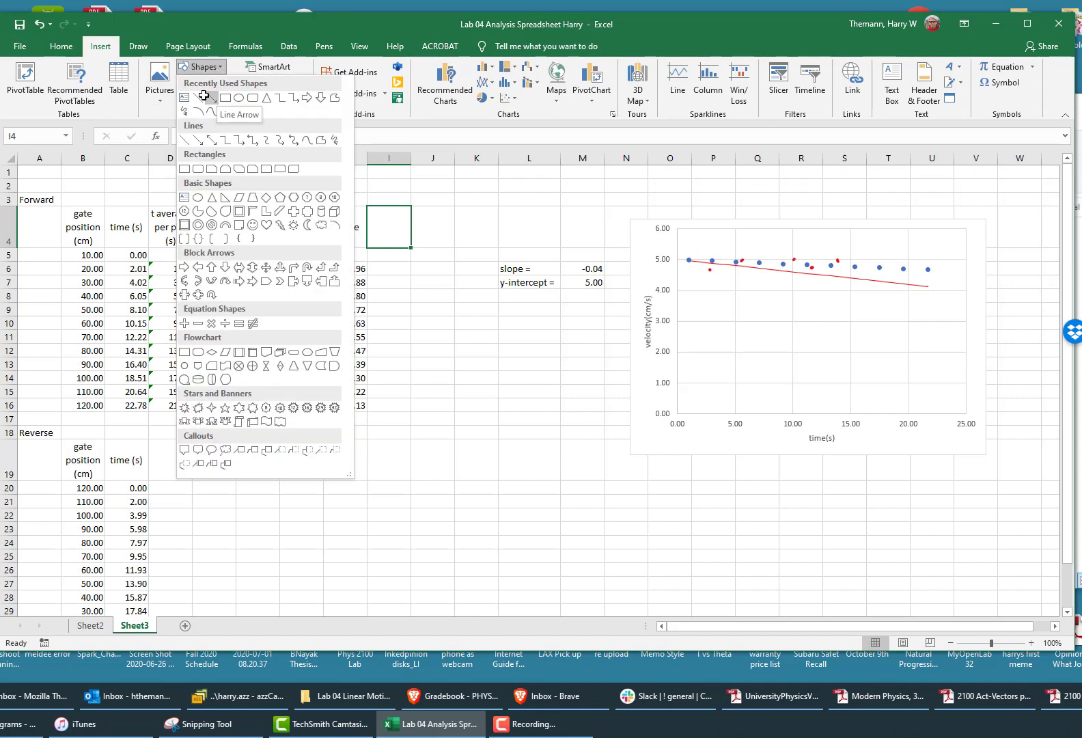
pyautogui.click(212, 96)
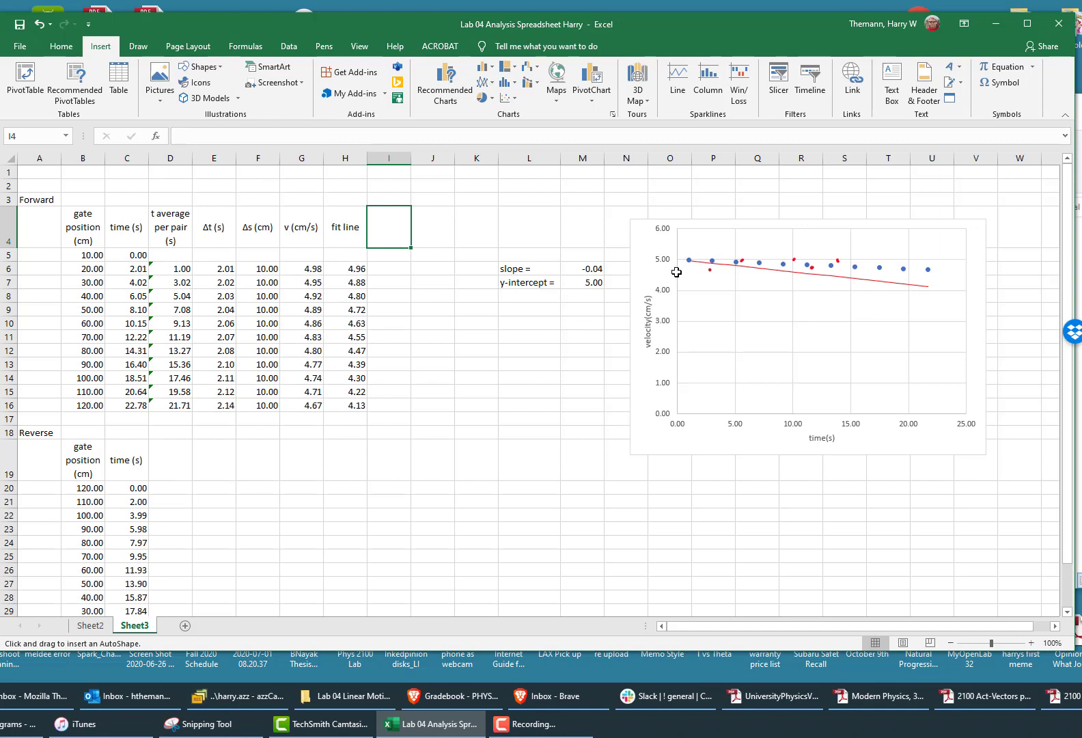
pyautogui.moveTo(690, 268)
pyautogui.mouseDown()
pyautogui.moveTo(892, 271)
pyautogui.moveTo(917, 261)
pyautogui.mouseUp()
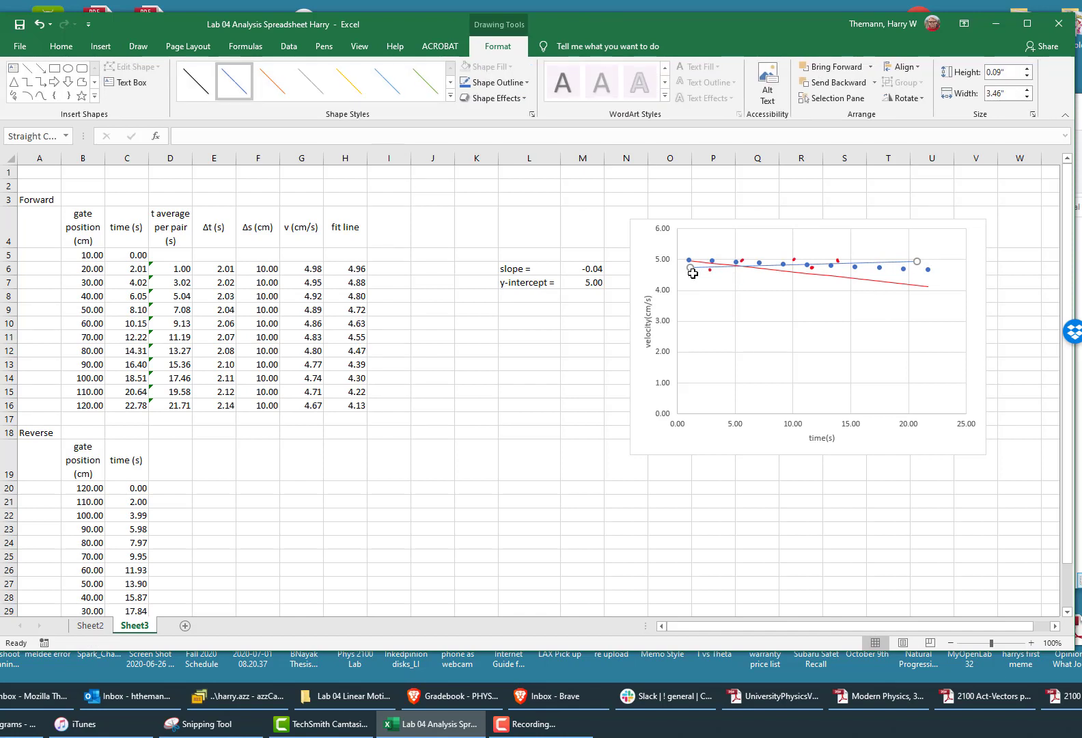
pyautogui.moveTo(693, 267); pyautogui.dragTo(696, 265)
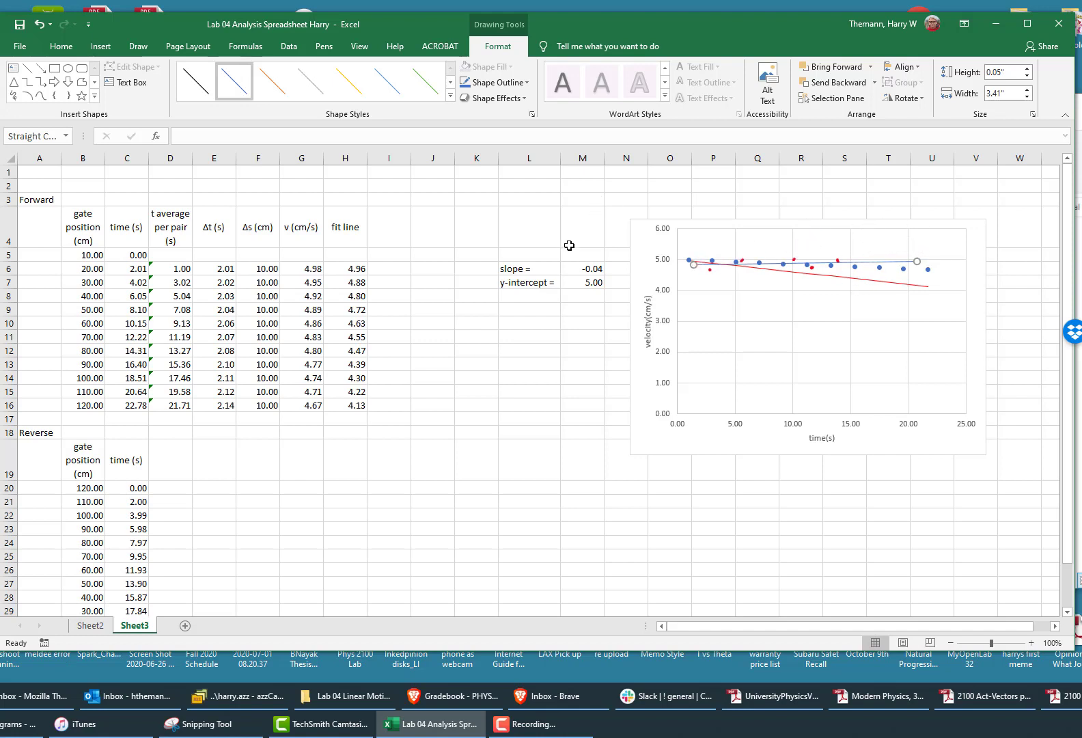
pyautogui.click(706, 195)
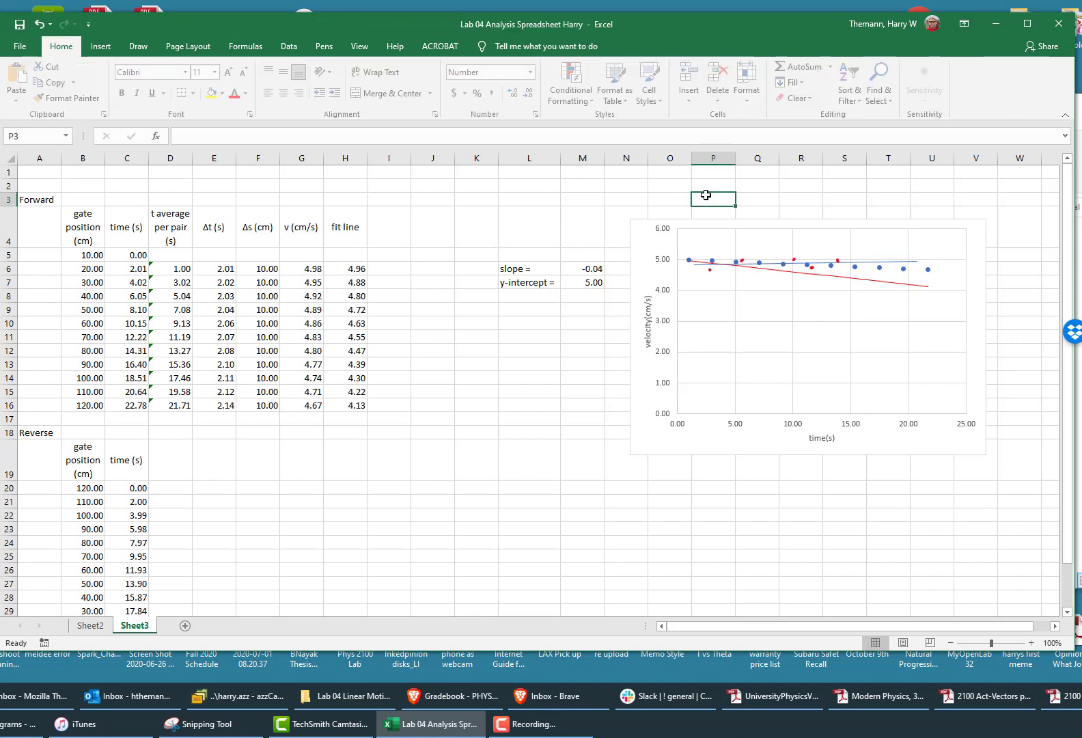
# Step: Undo the straight line and all the red pen dots drawn on the velocity chart
pyautogui.click(36, 23)
pyautogui.click(35, 22)
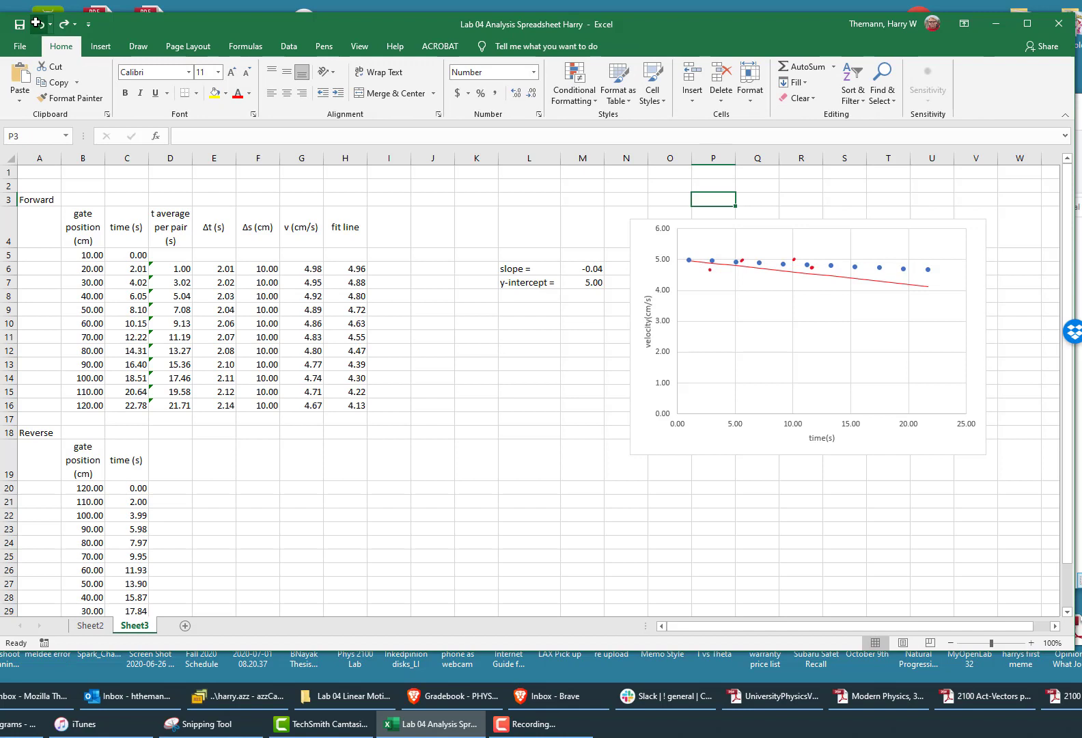
pyautogui.click(36, 22)
pyautogui.click(35, 23)
# Step: Enter the column header "residuals" in cell I4, beside the fit line header
pyautogui.click(389, 232)
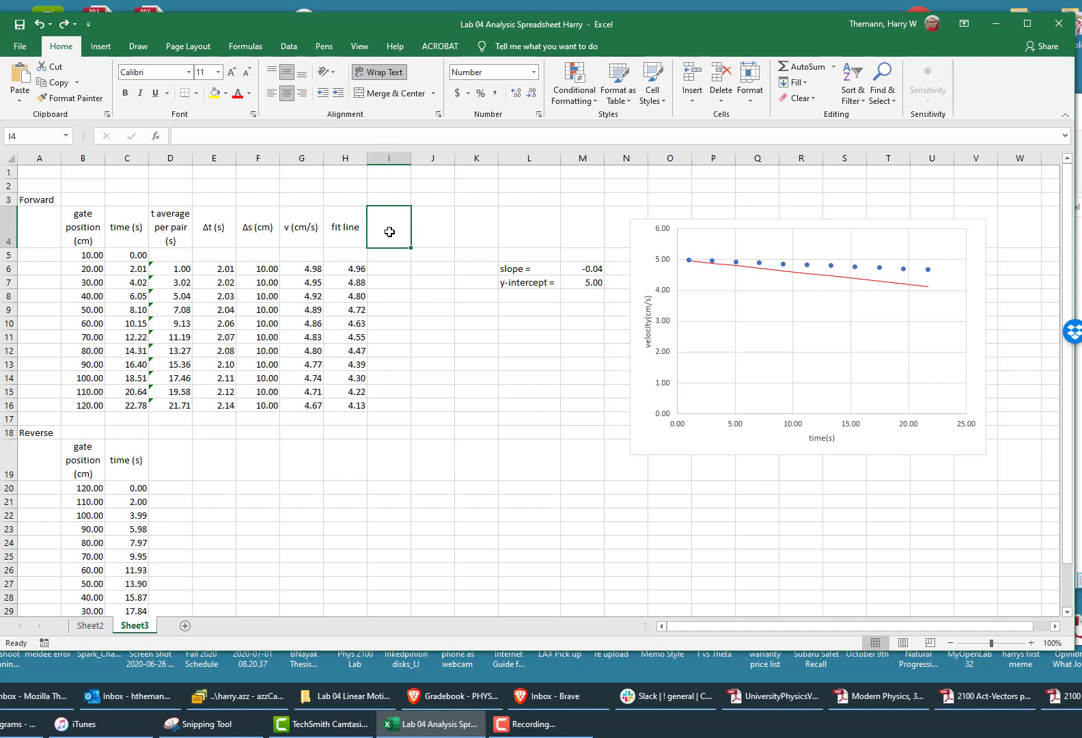
pyautogui.write('residuals')
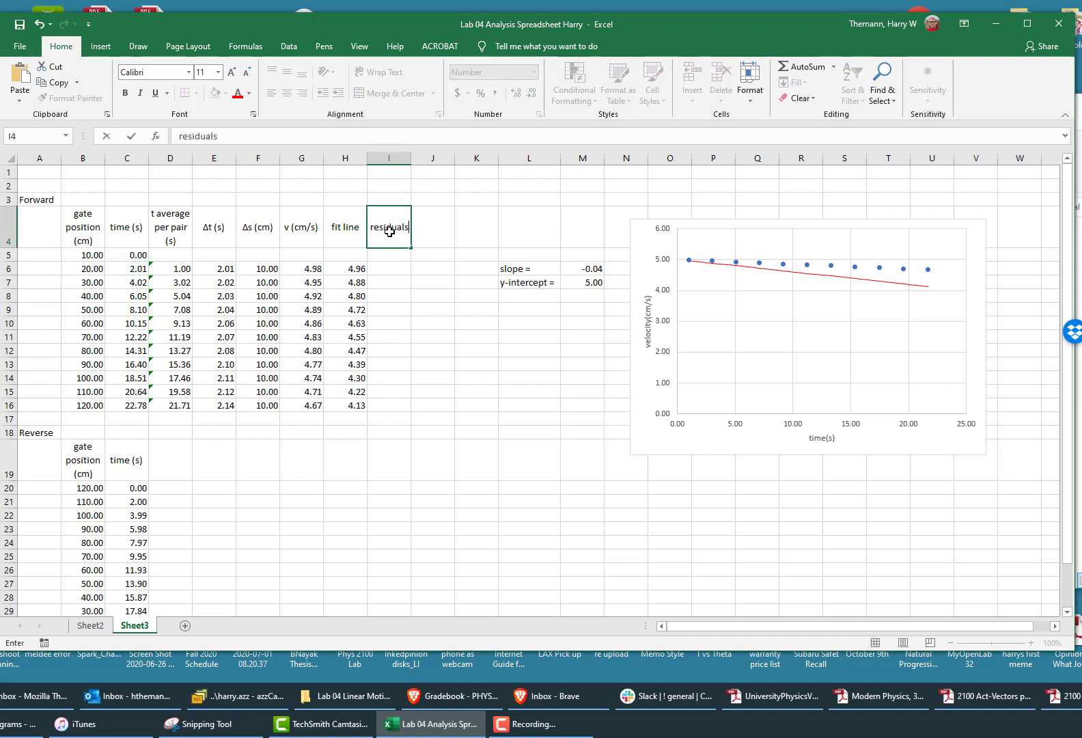
pyautogui.press('Return')
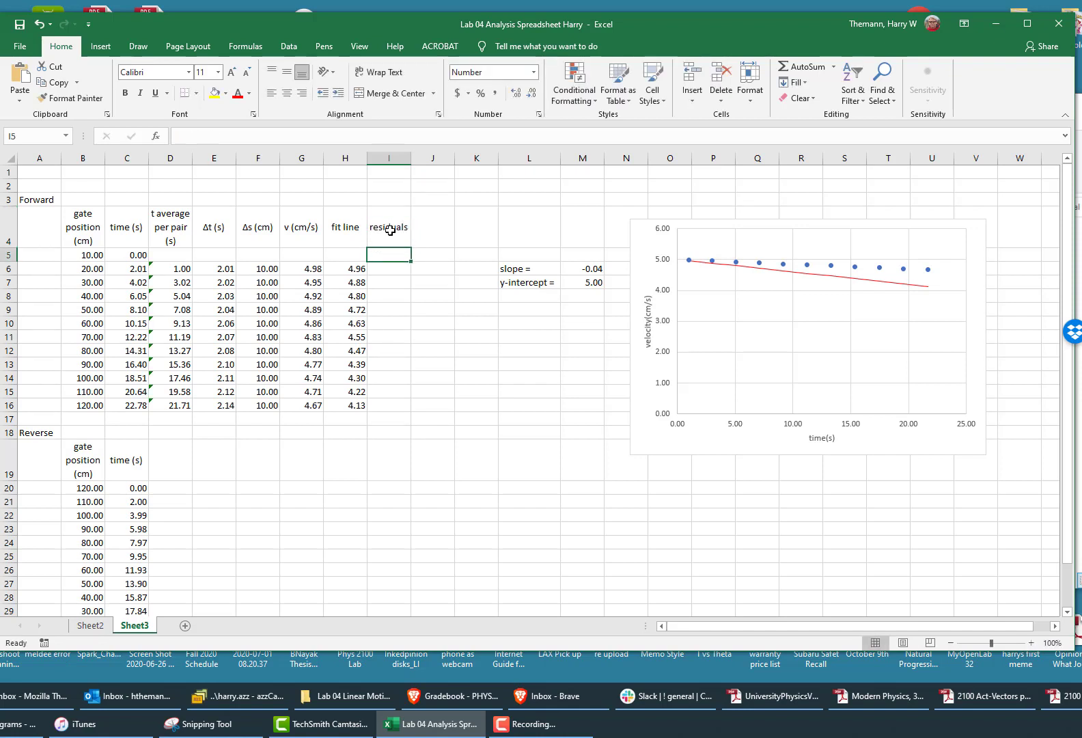
# Step: Calculate the first residual in I6 as =G6-H6 and fill the formula down to I16
pyautogui.click(380, 272)
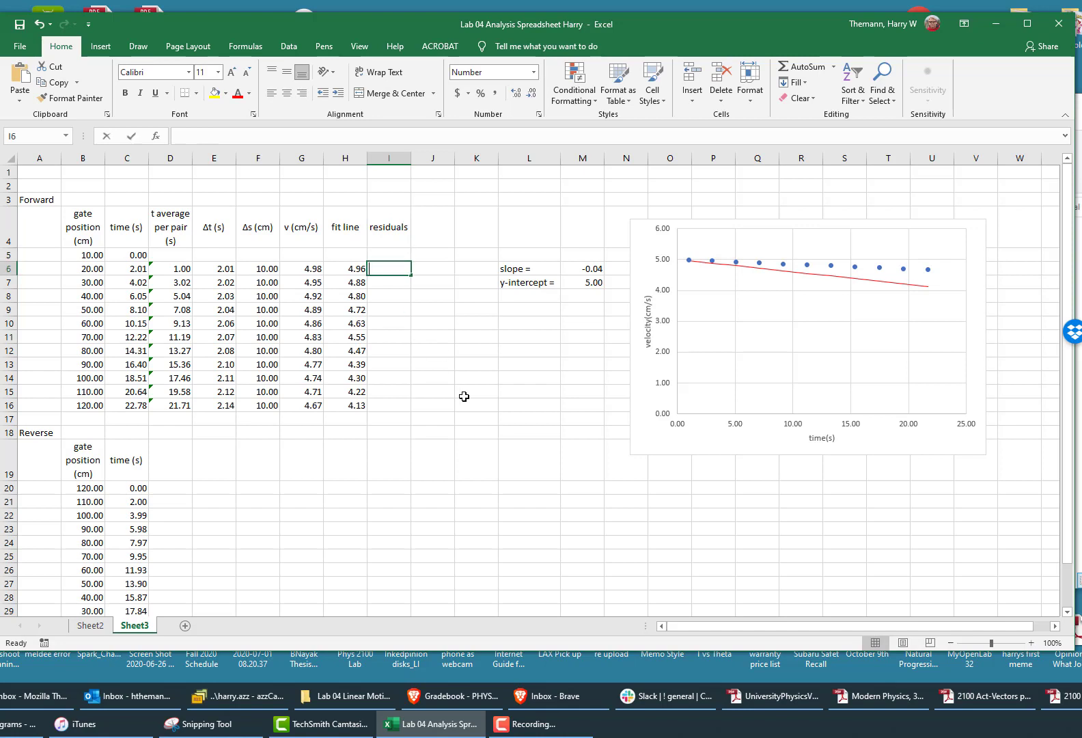
pyautogui.write('=')
pyautogui.click(289, 268)
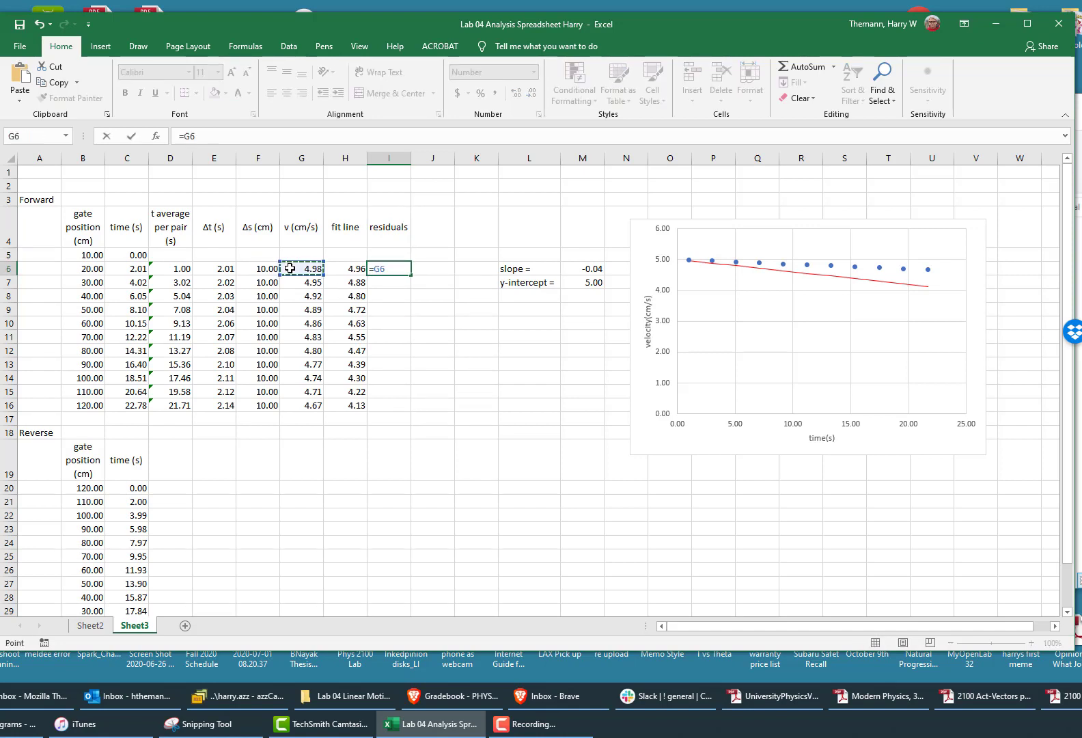
pyautogui.write('-')
pyautogui.click(355, 268)
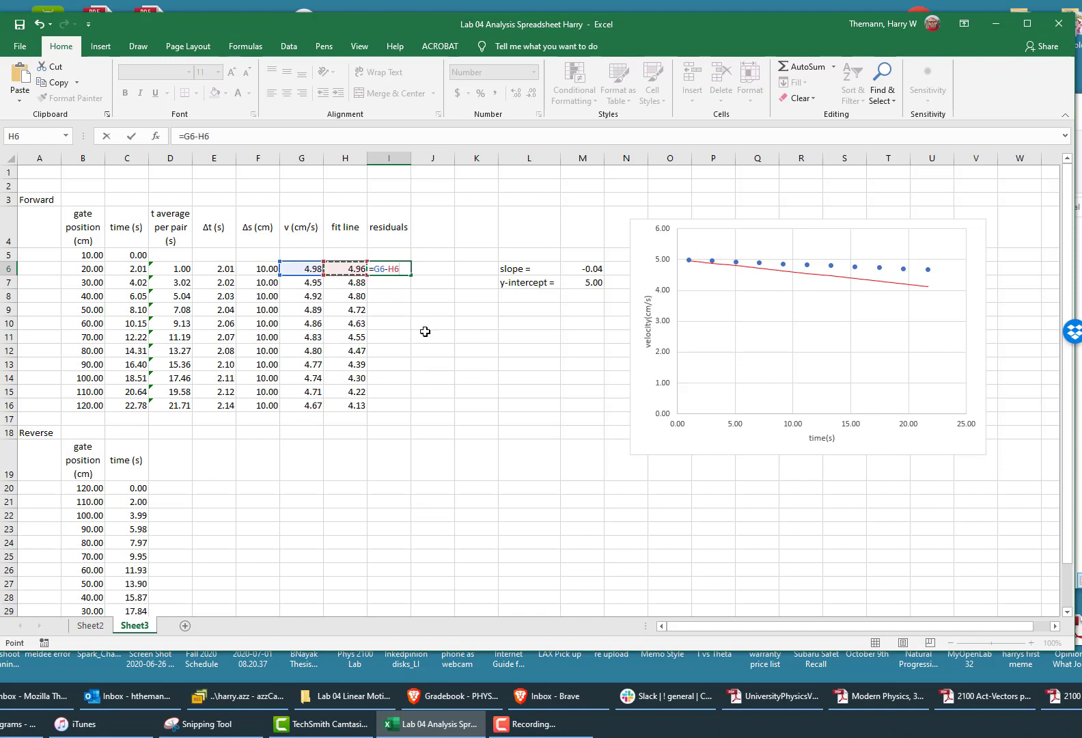
pyautogui.press('Return')
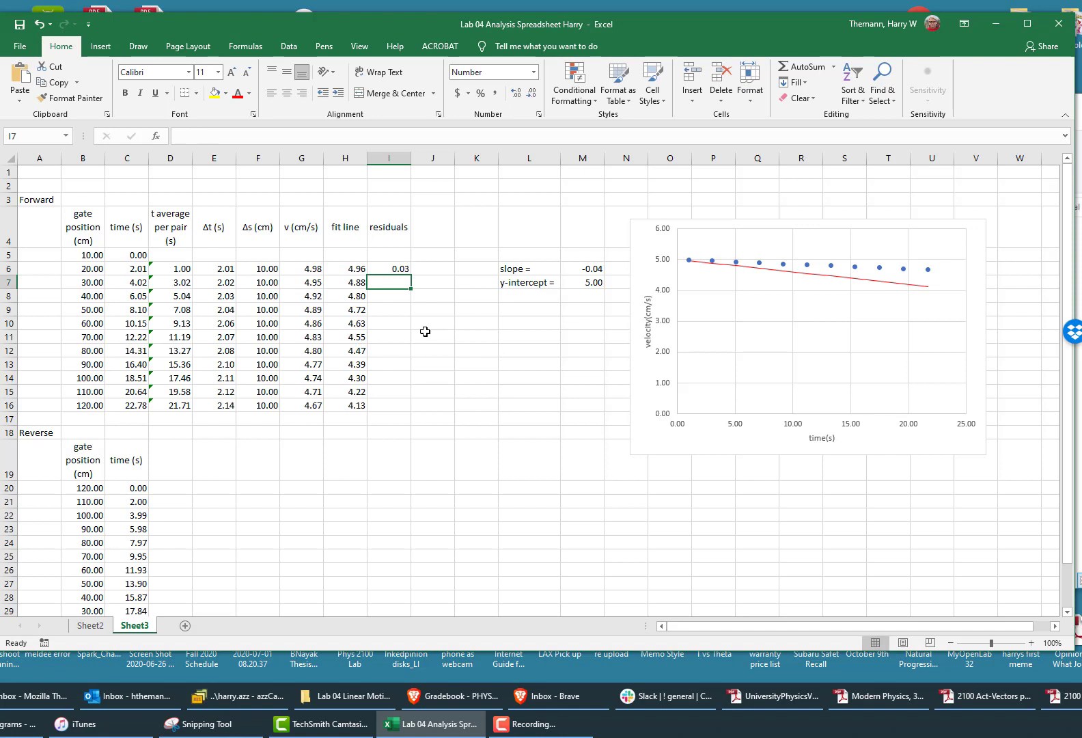
pyautogui.click(595, 268)
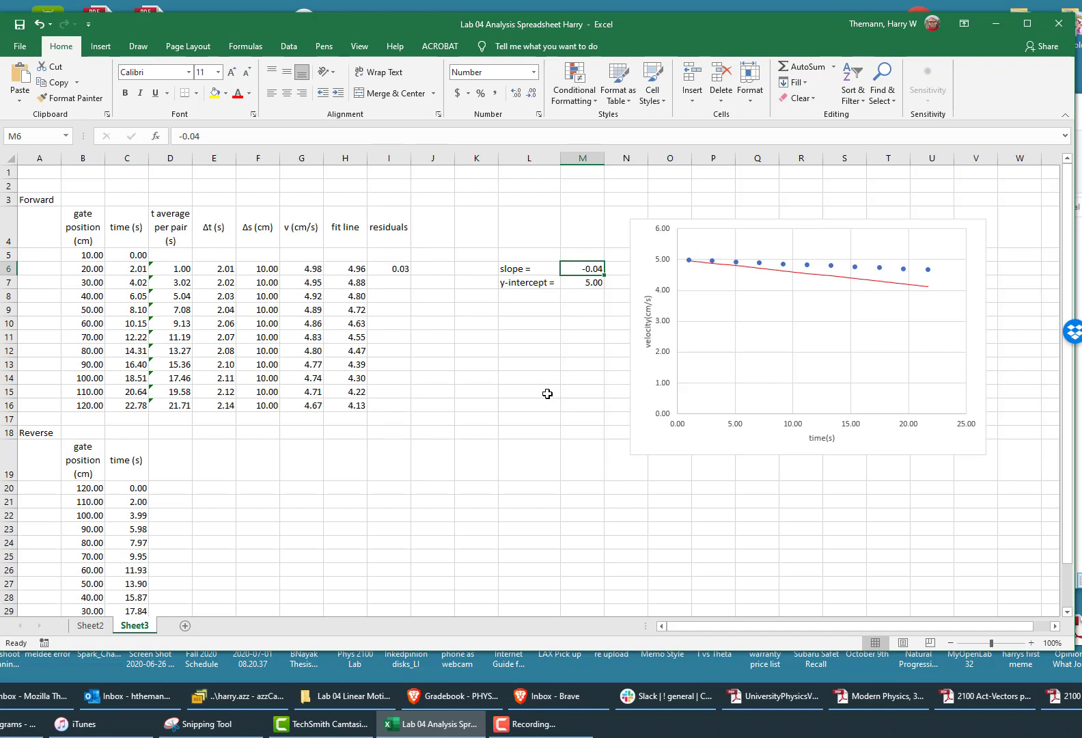
pyautogui.click(395, 269)
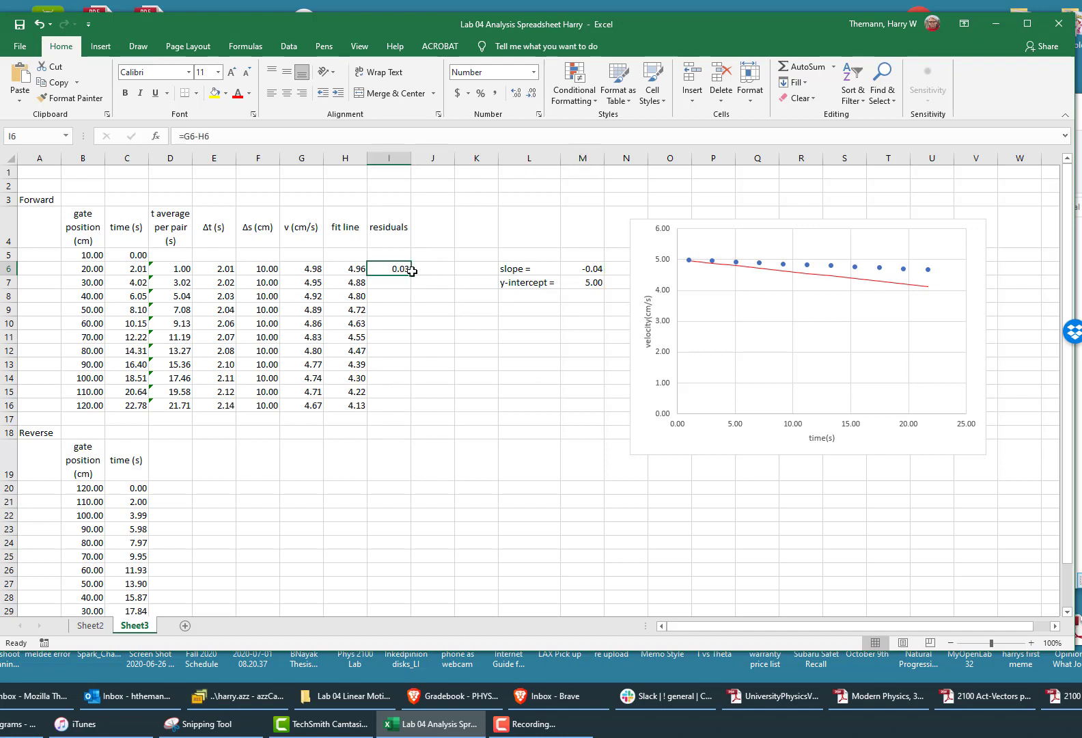
pyautogui.moveTo(409, 272); pyautogui.dragTo(403, 408)
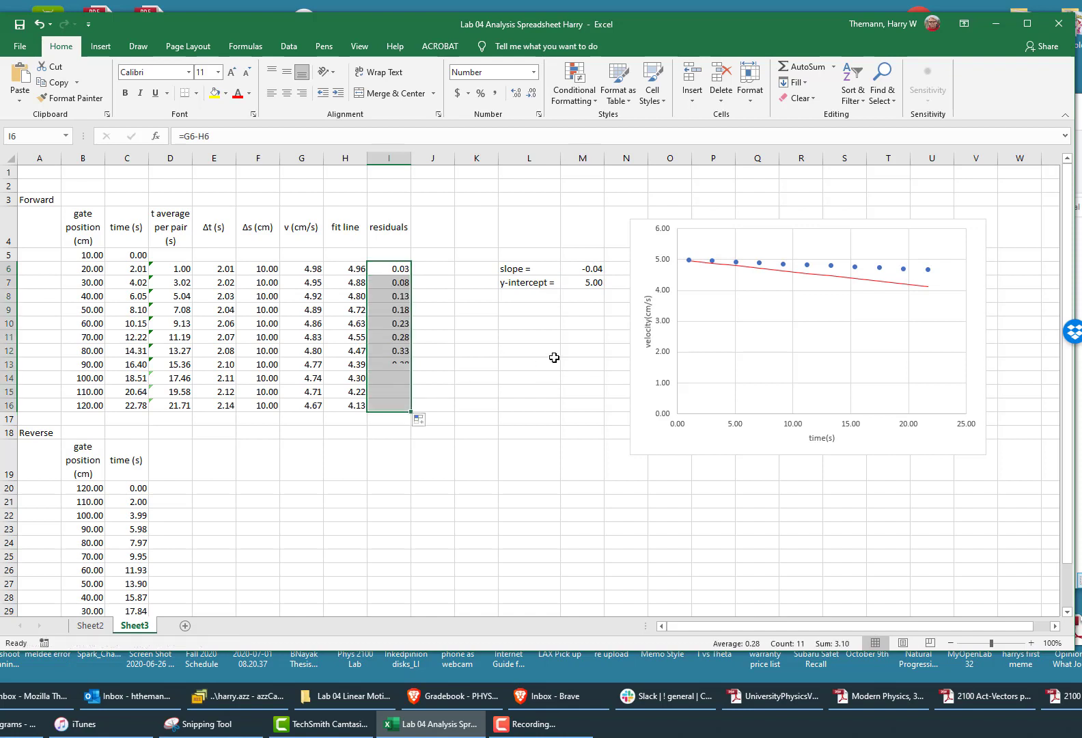
# Step: Set the slope in cell M6 to .03
pyautogui.click(589, 270)
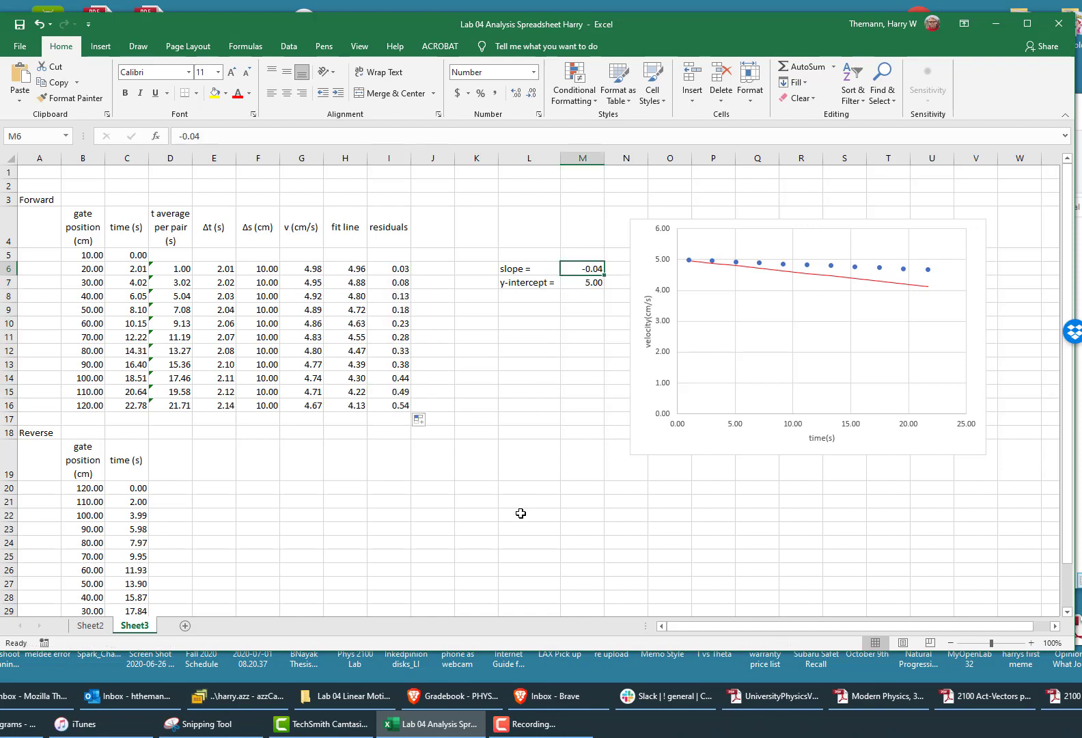
pyautogui.write('.03')
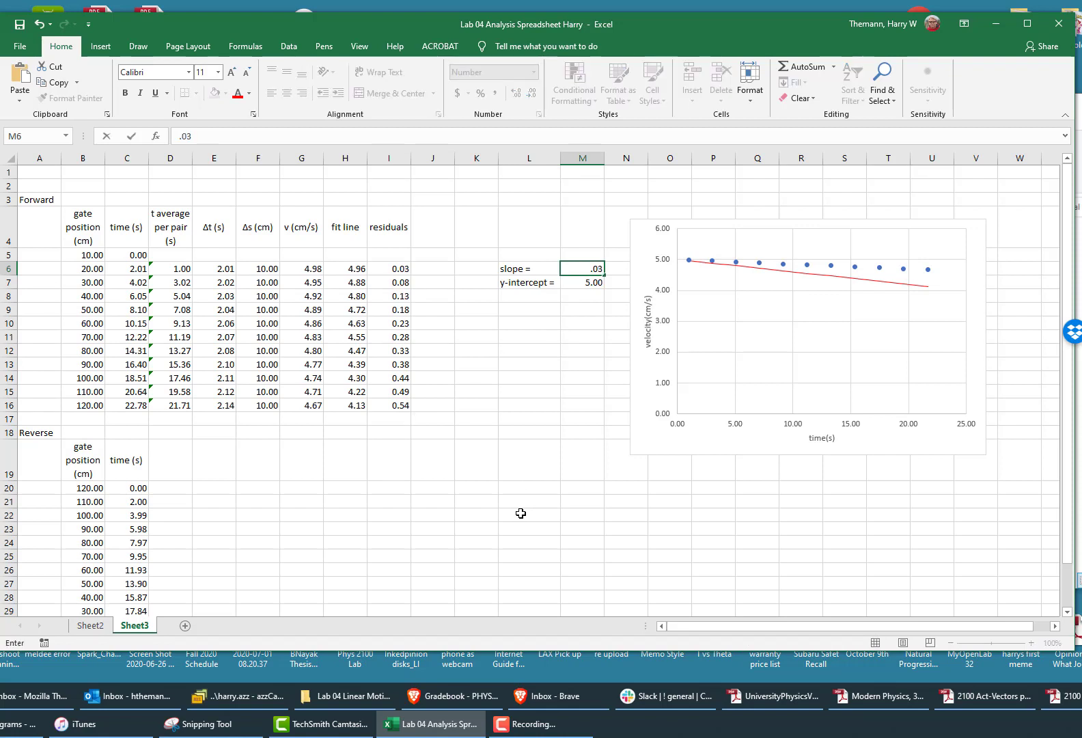
pyautogui.press('Return')
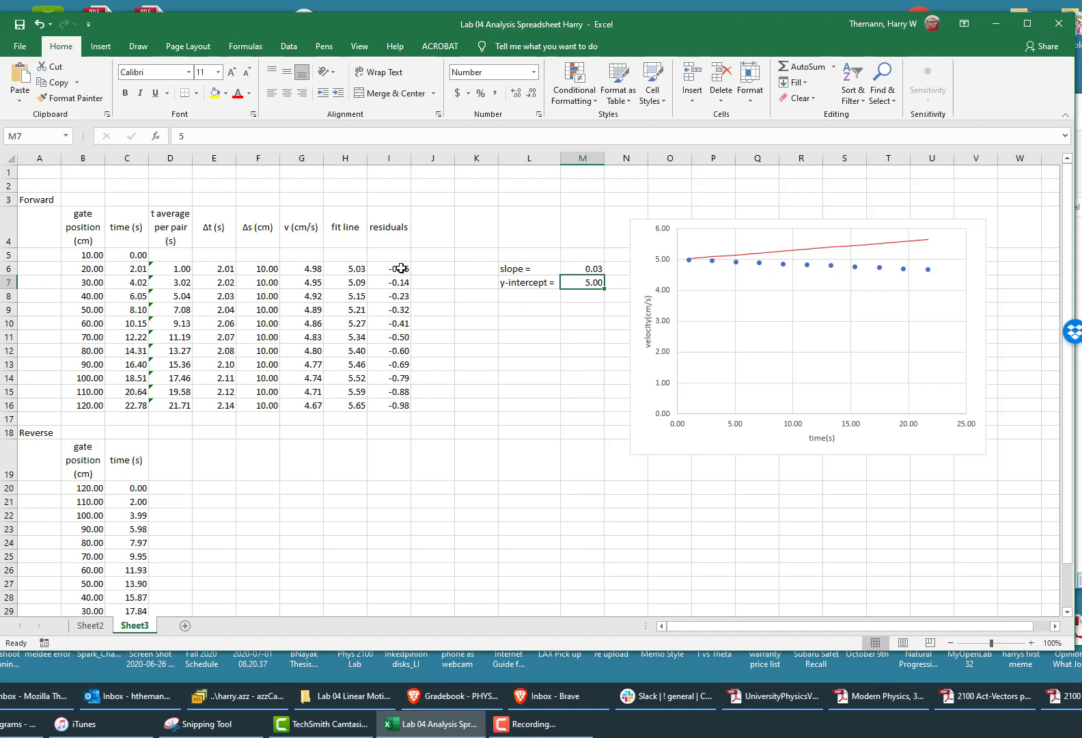
# Step: Enter the label "Σ residual =" in cell L8, inserting the Greek capital sigma as a symbol
pyautogui.click(508, 294)
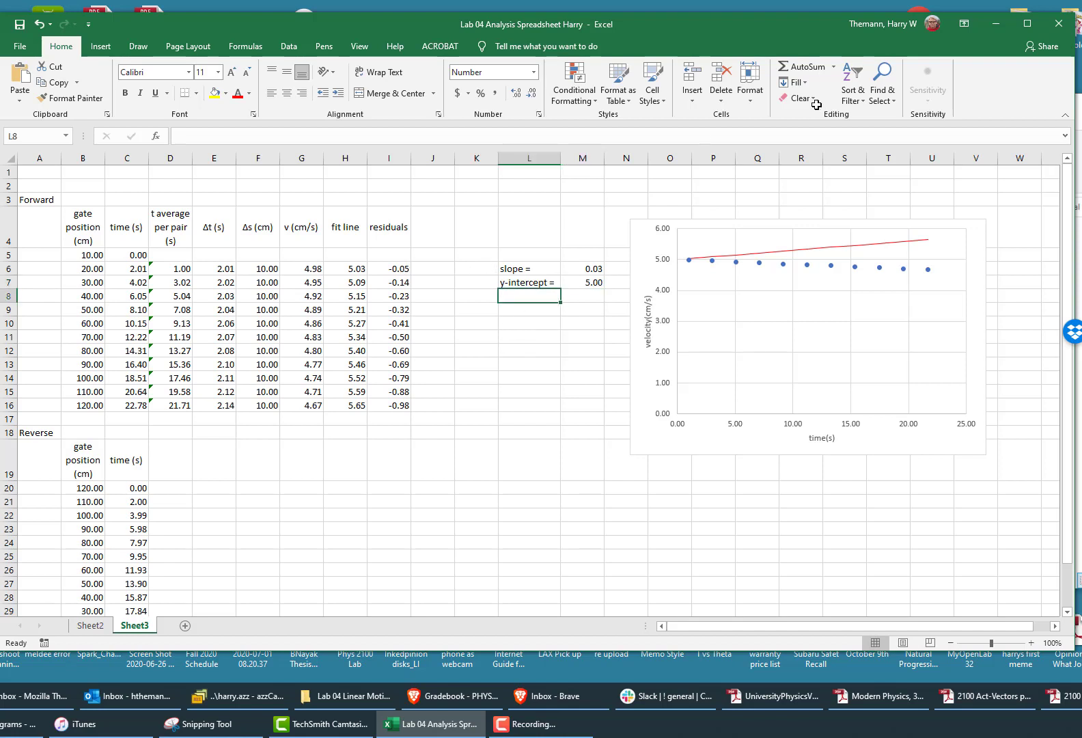
pyautogui.click(101, 45)
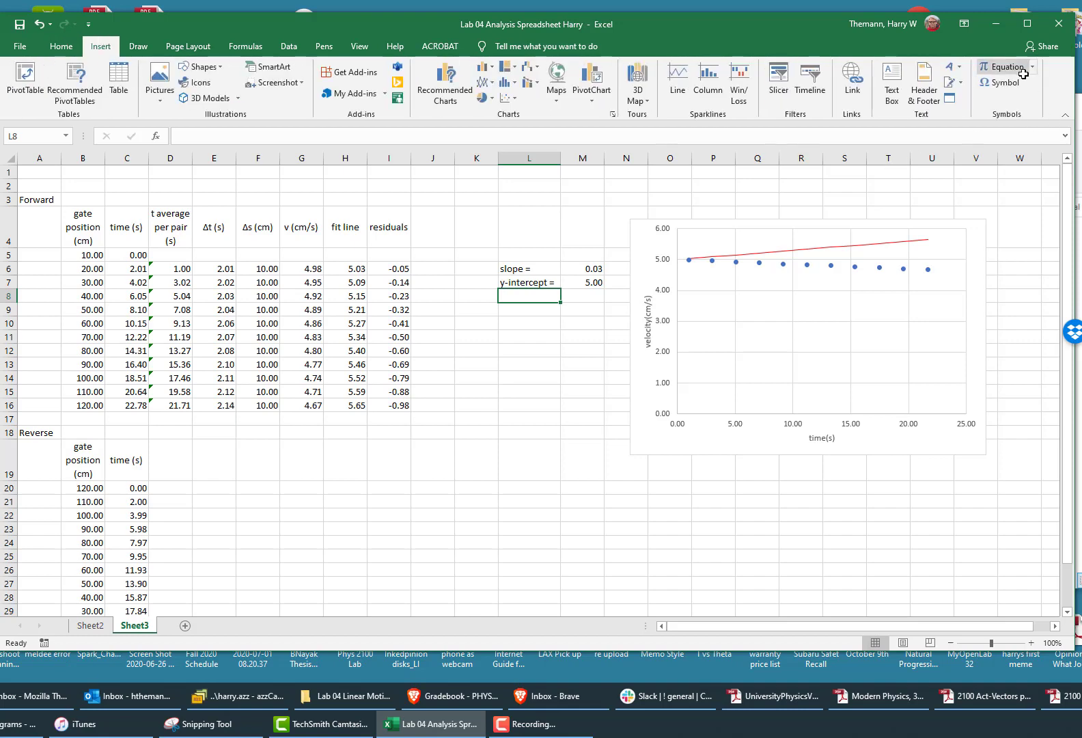
pyautogui.click(1006, 83)
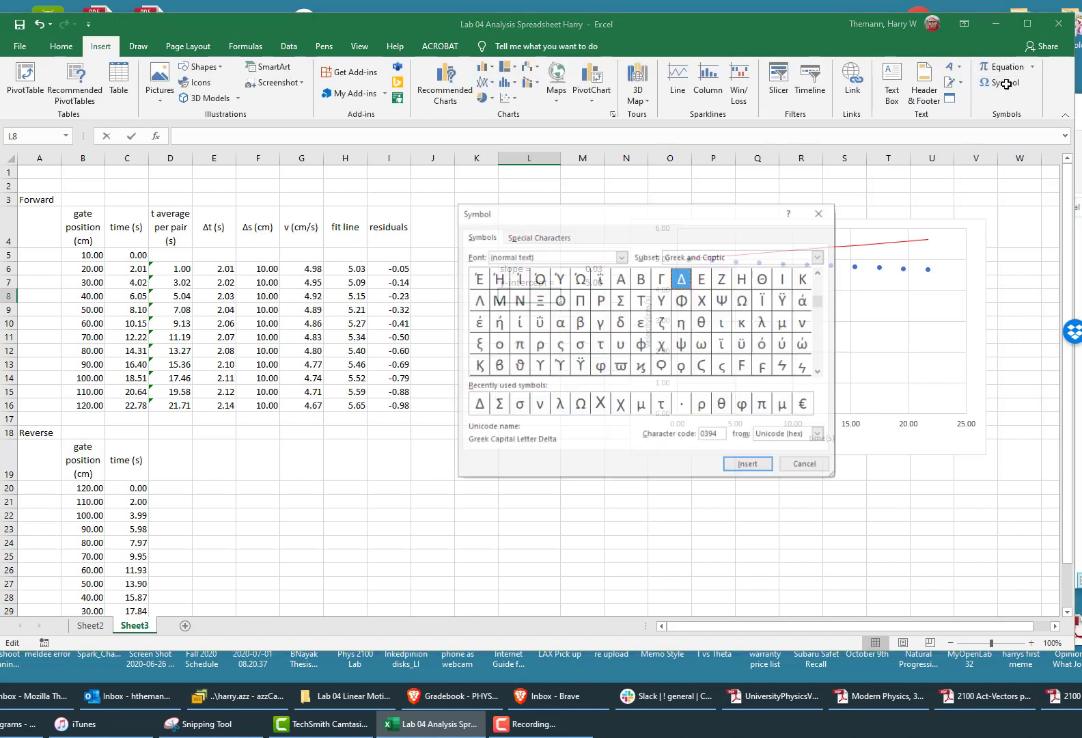
pyautogui.click(497, 403)
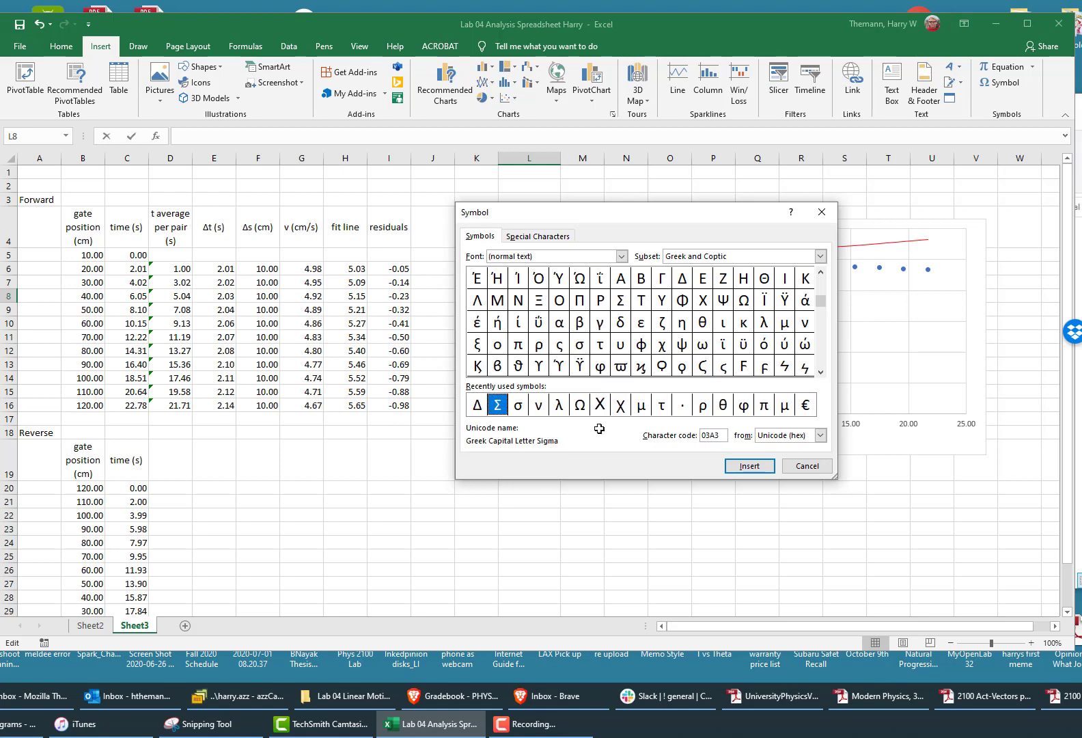
pyautogui.click(749, 467)
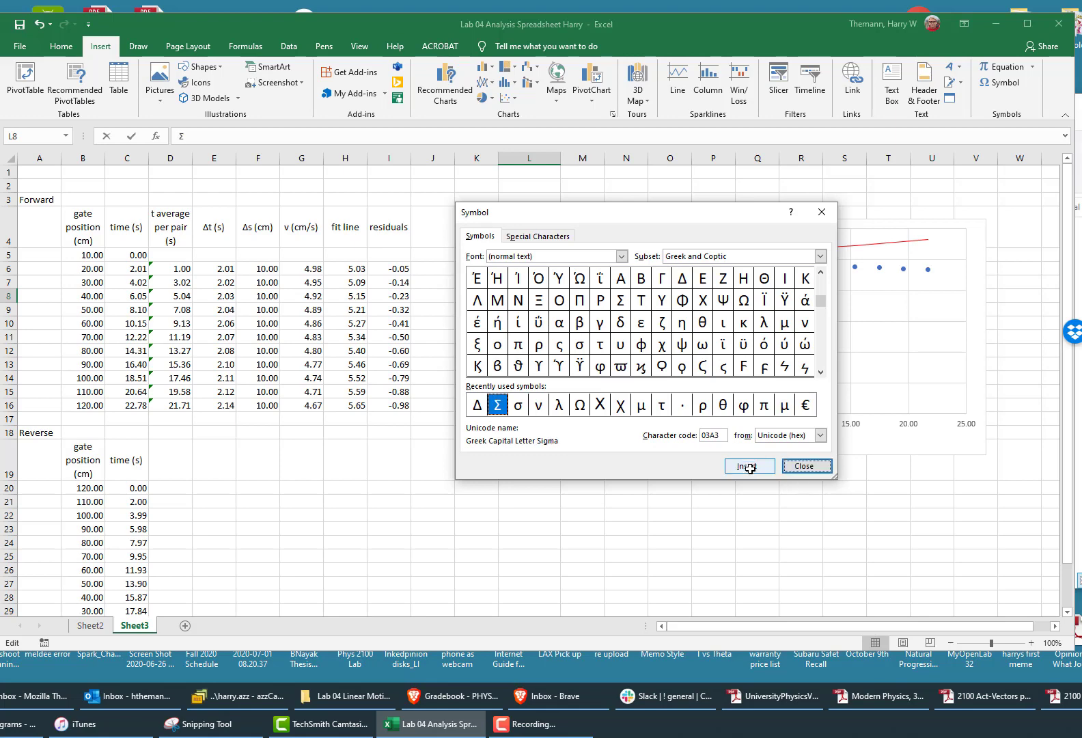
pyautogui.click(803, 466)
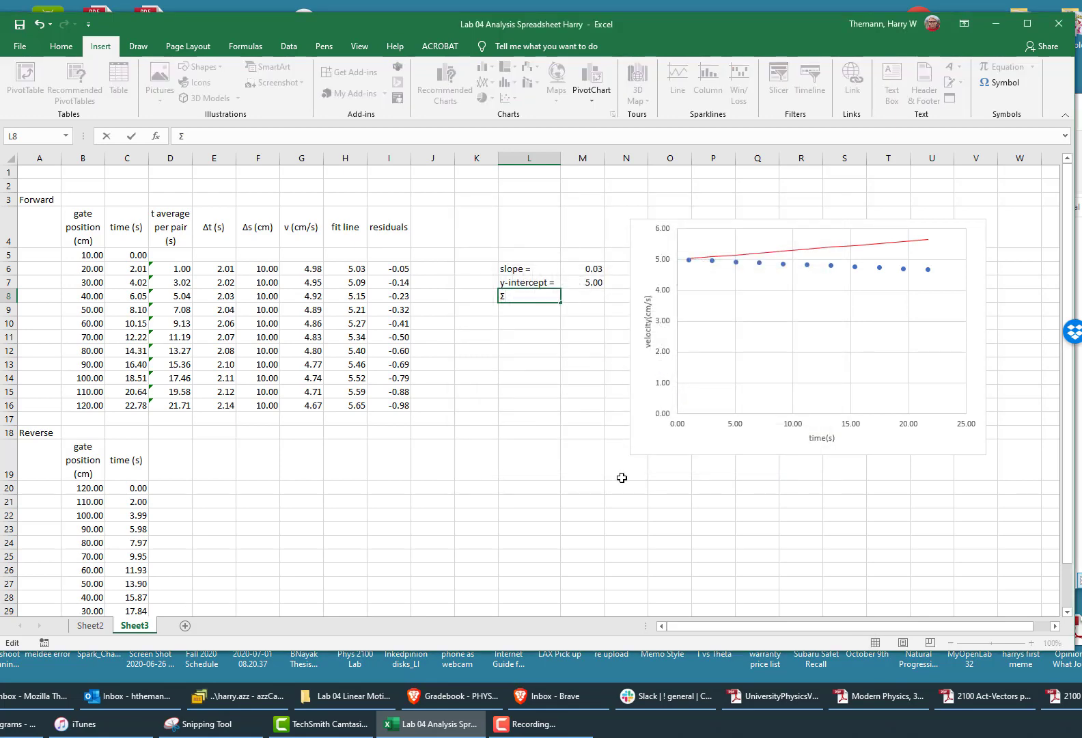
pyautogui.write('residual =')
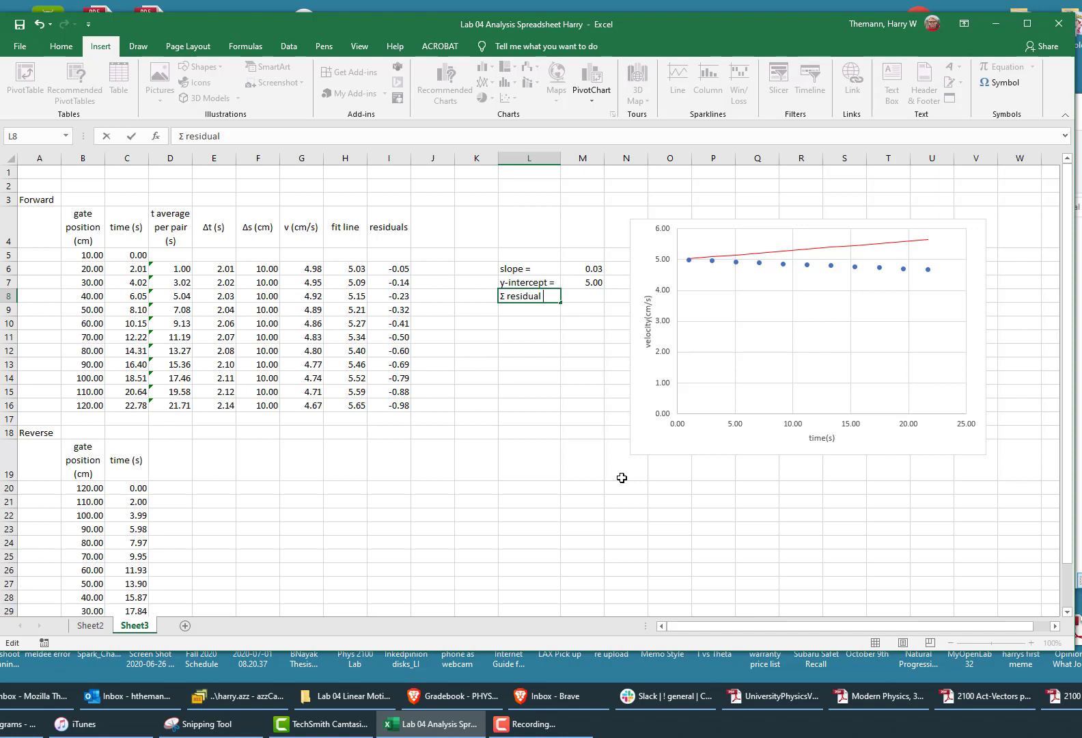
# Step: Sum the residuals in cell M8 with =sum(I6:I16)
pyautogui.click(594, 294)
pyautogui.write('=sum(')
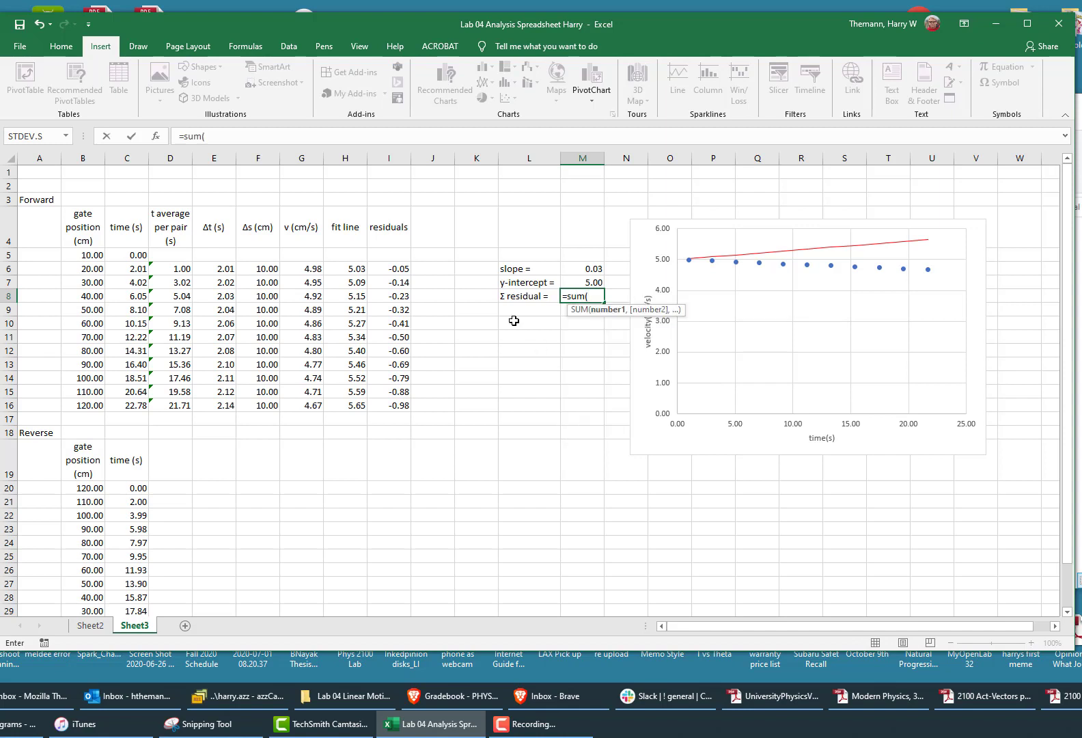
pyautogui.click(394, 270)
pyautogui.moveTo(391, 323); pyautogui.dragTo(393, 404)
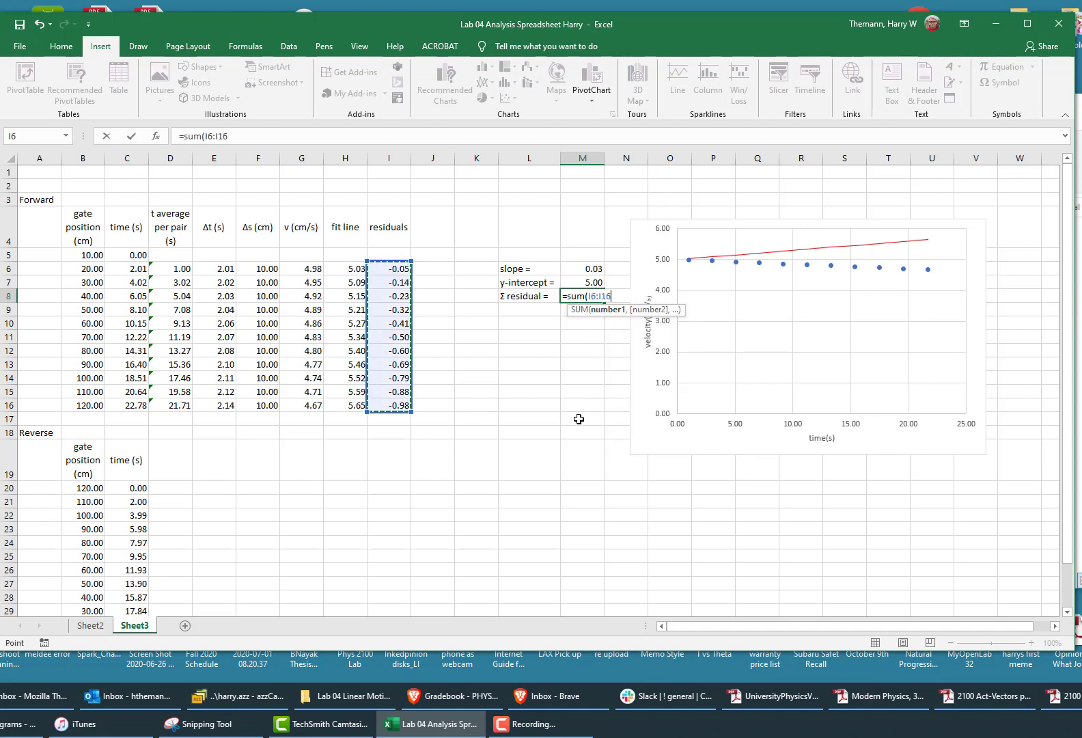
pyautogui.write(')')
pyautogui.press('Return')
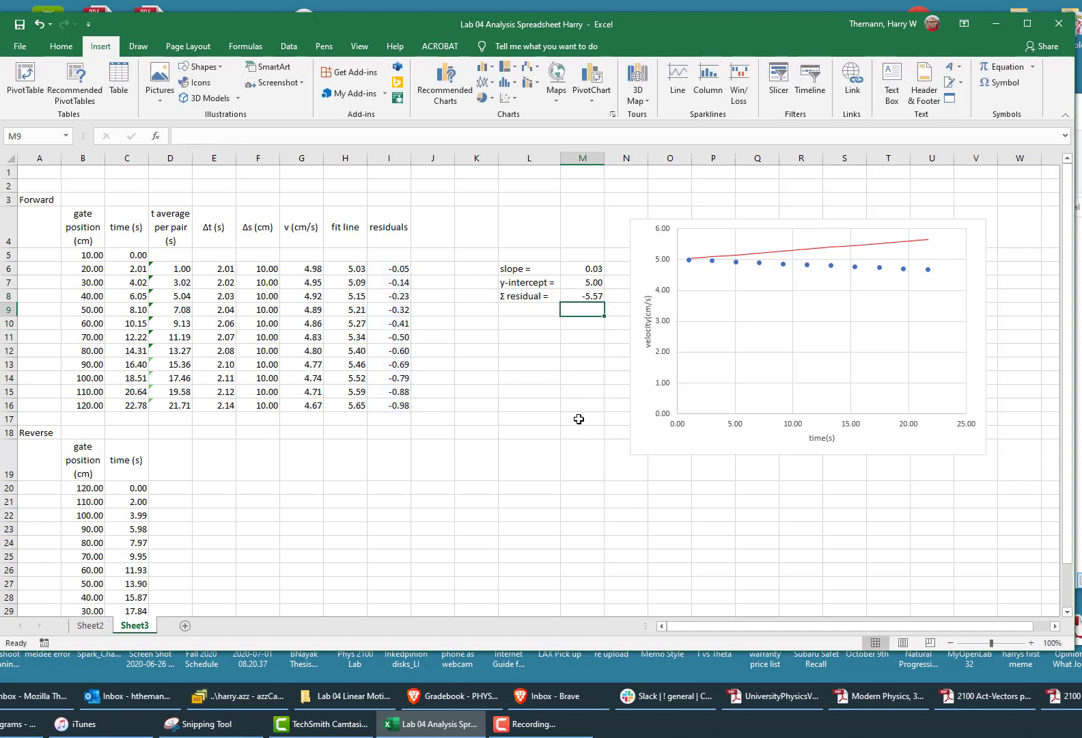
# Step: Set the slope in cell M6 to -.003
pyautogui.click(595, 267)
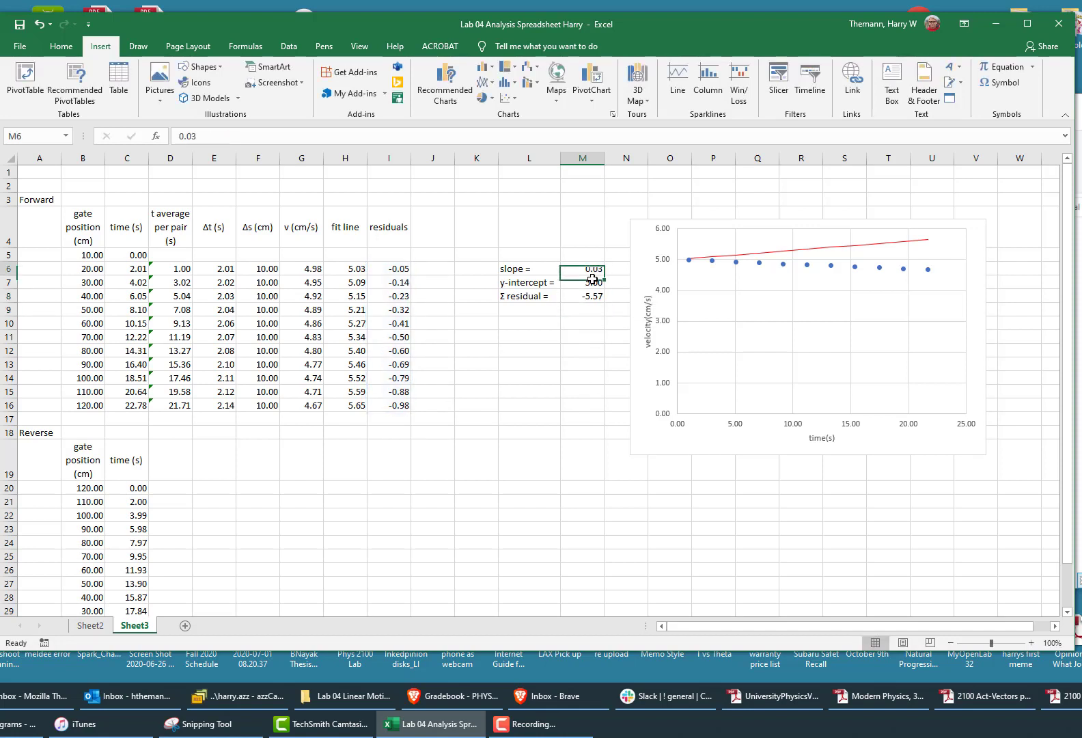
pyautogui.write('-')
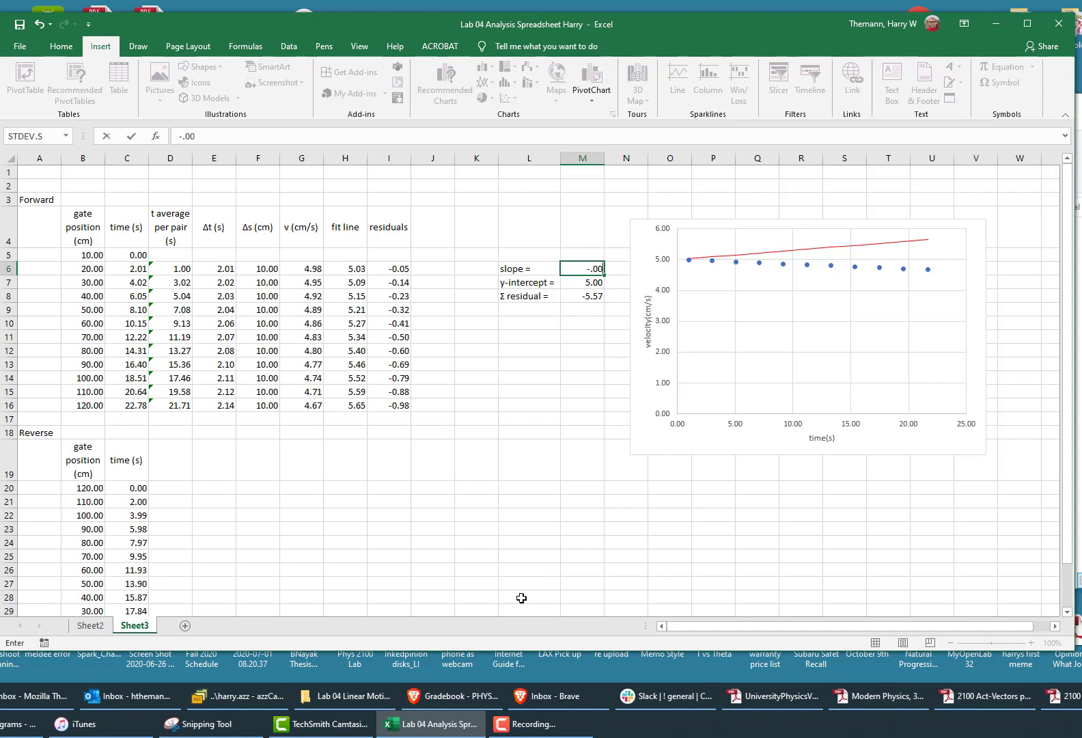
pyautogui.write('.003')
pyautogui.press('Return')
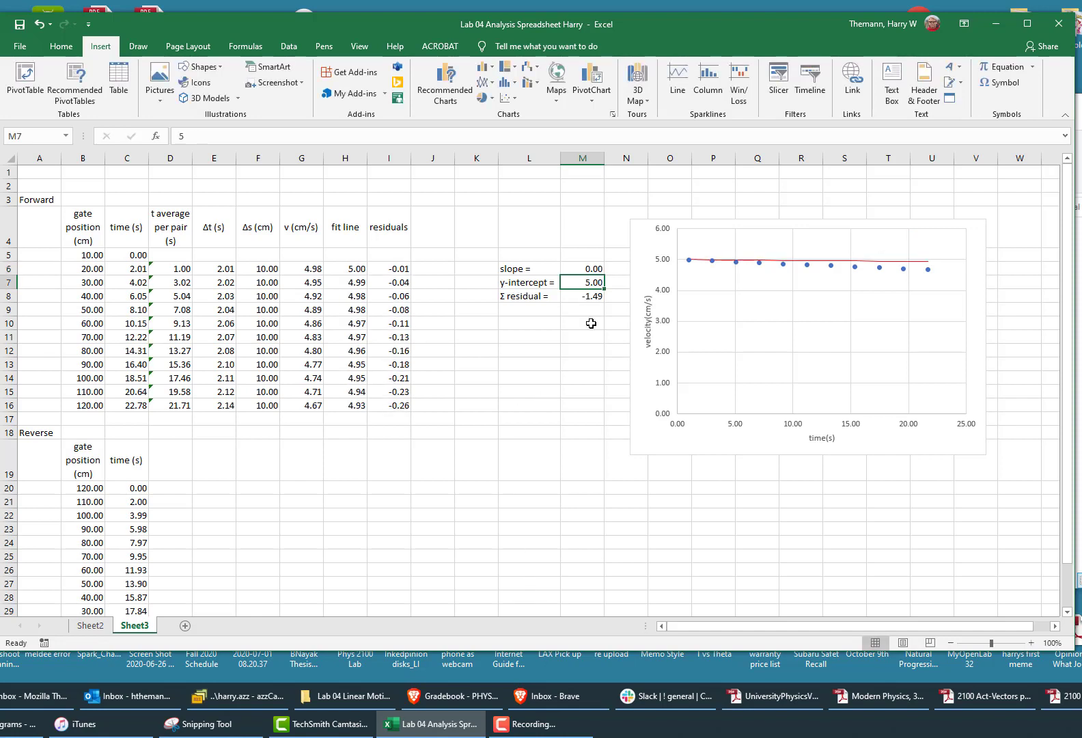
# Step: Display the slope, y-intercept and Σ residual values in M6:M8 with four decimal places
pyautogui.moveTo(583, 266); pyautogui.dragTo(584, 296)
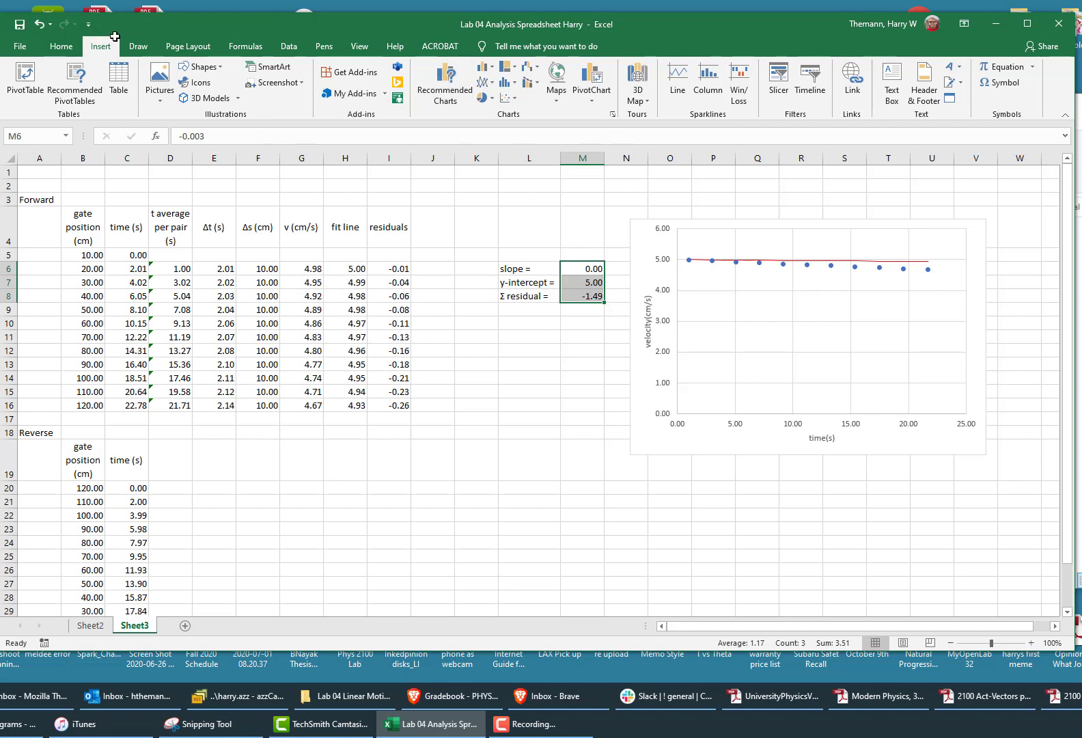
pyautogui.click(61, 46)
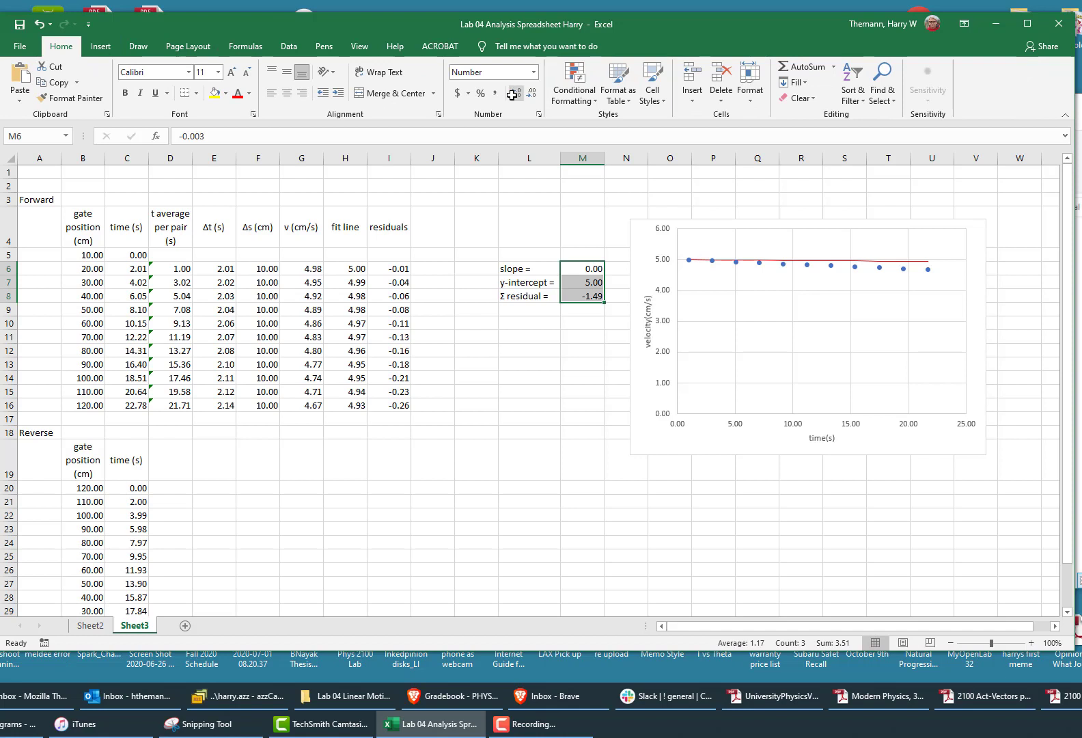
pyautogui.click(507, 95)
pyautogui.click(508, 95)
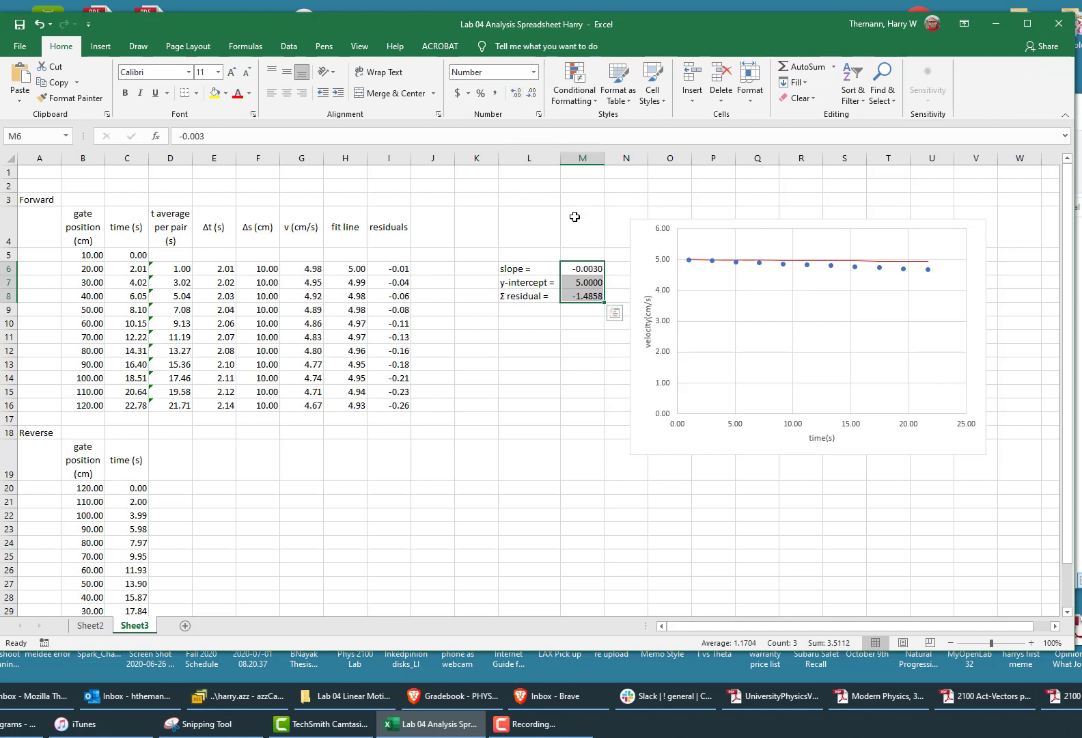
# Step: Try slopes of -0.005 and -0.007 in cell M6
pyautogui.click(586, 270)
pyautogui.write('-')
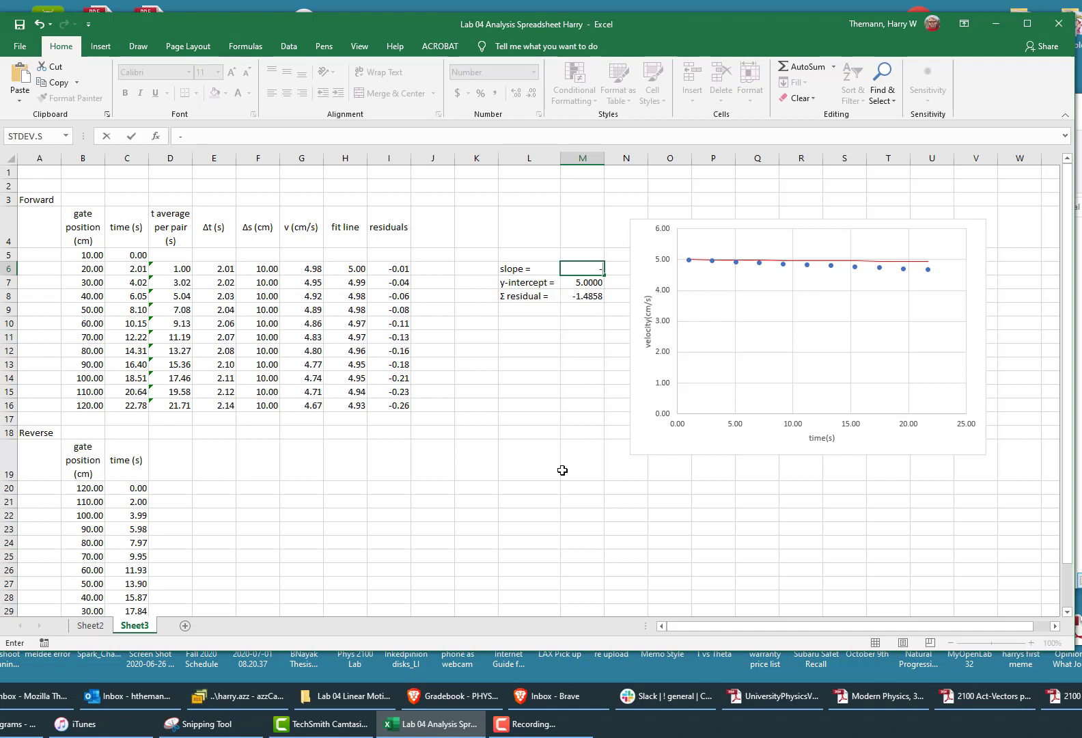
pyautogui.write('0.005')
pyautogui.press('Return')
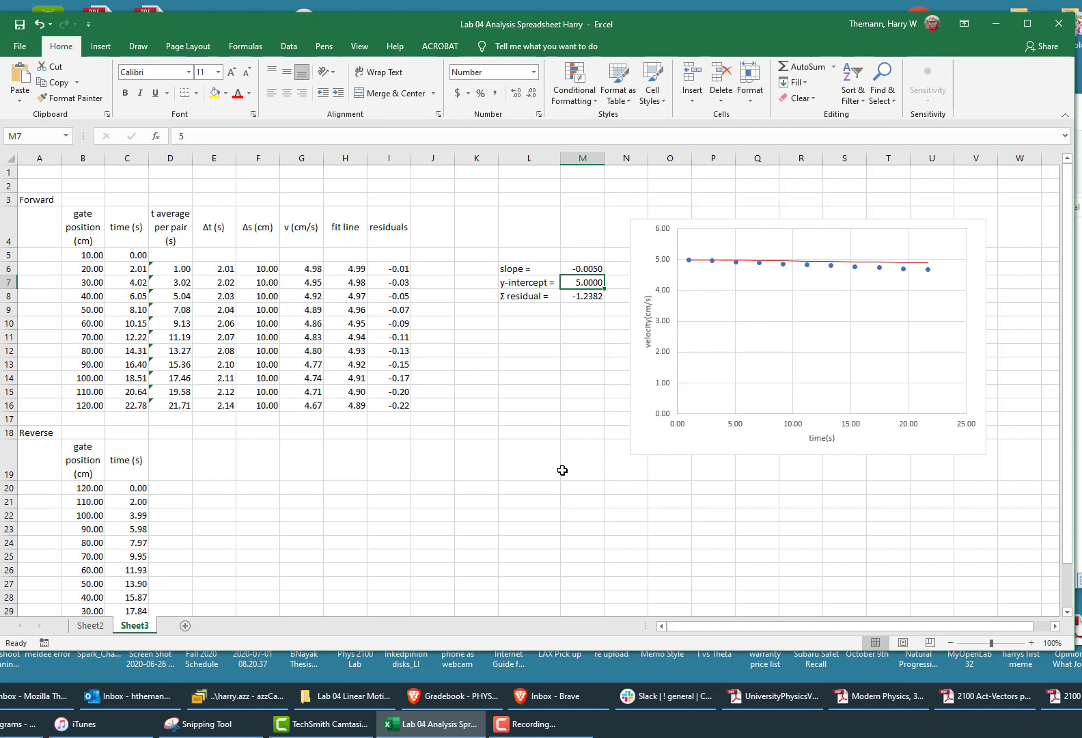
pyautogui.doubleClick(587, 269)
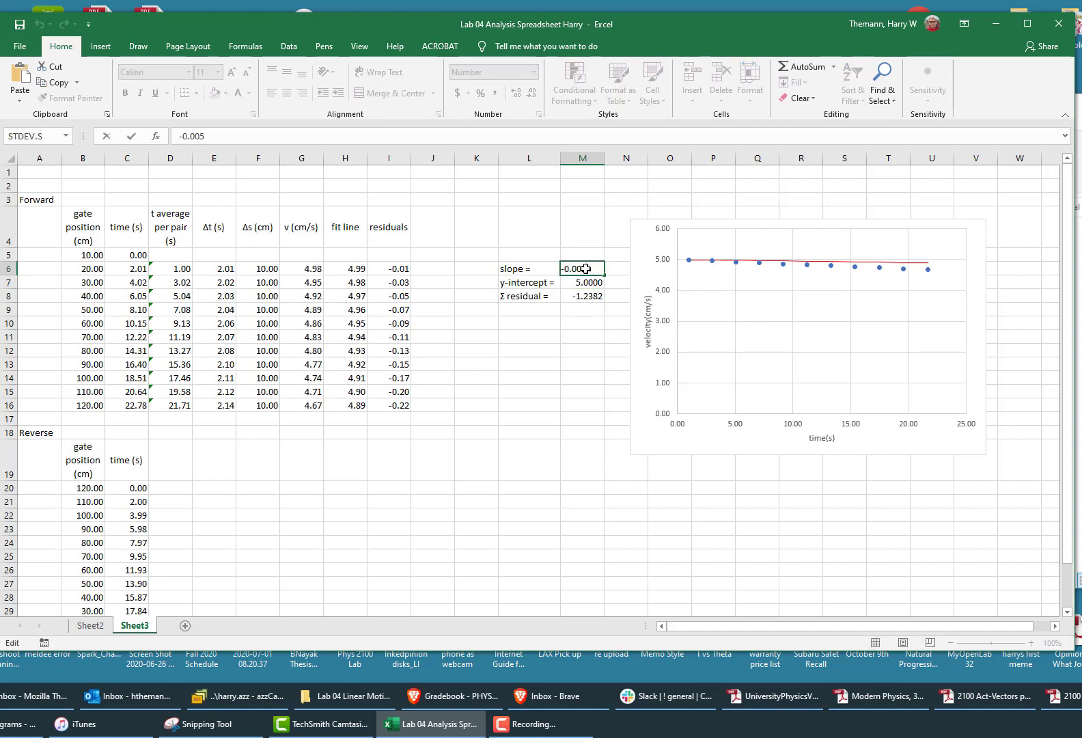
pyautogui.write('7')
pyautogui.press('Return')
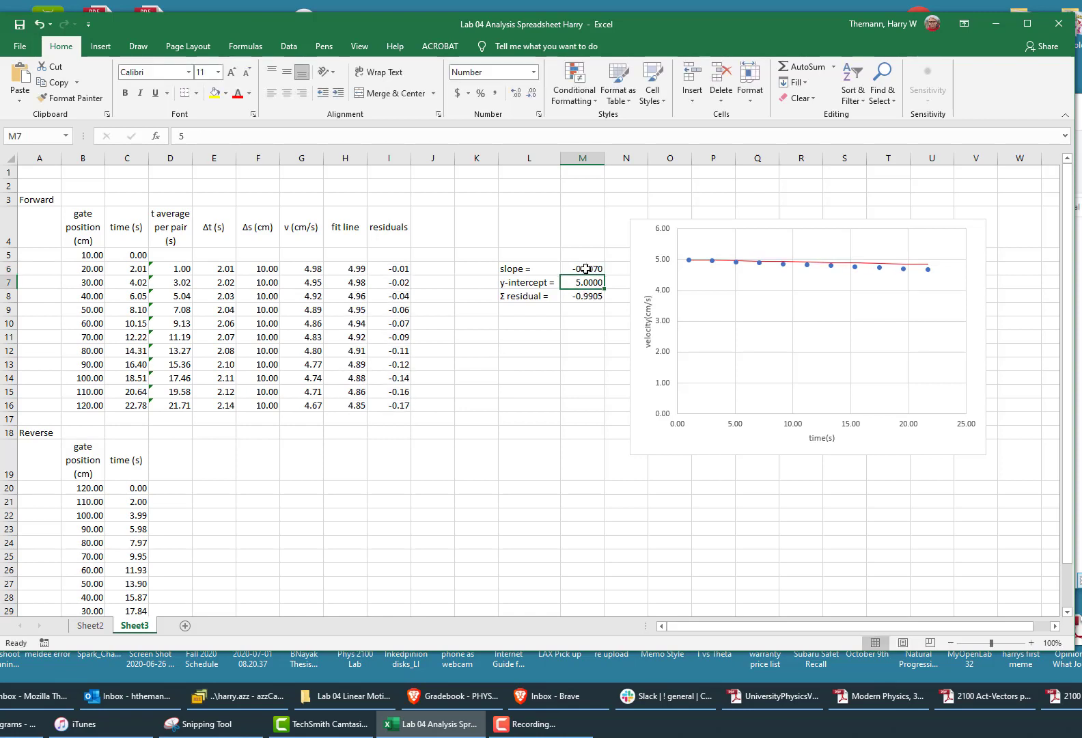
# Step: Change the slope in cell M6 to -0.01
pyautogui.doubleClick(586, 268)
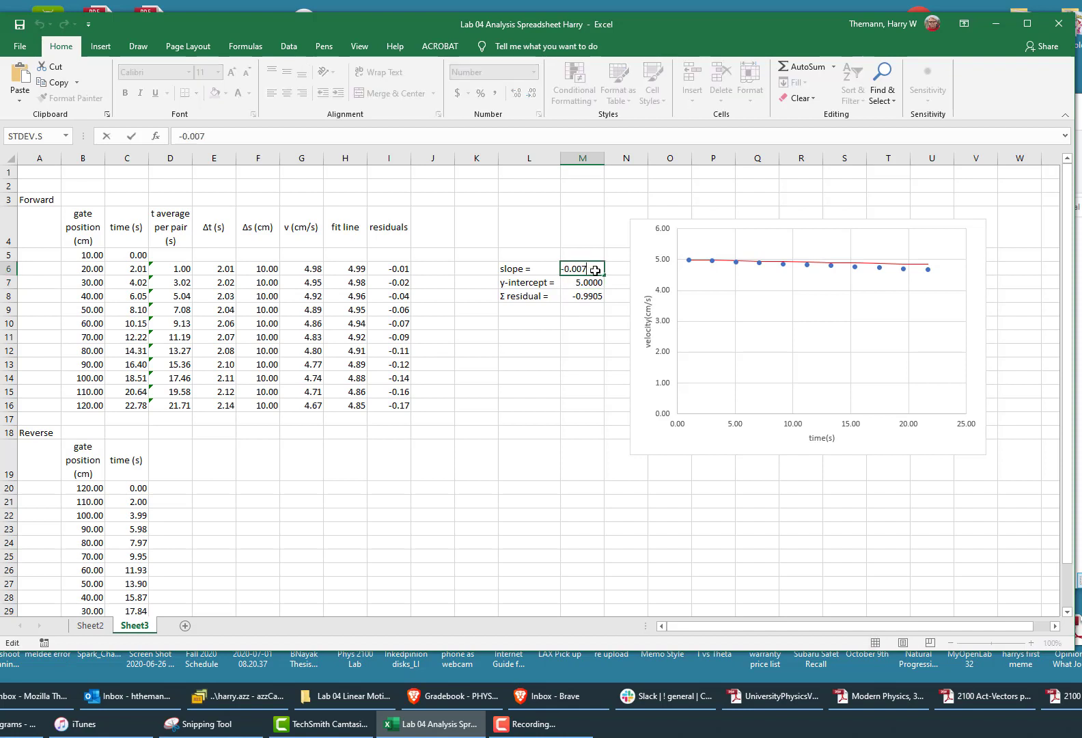
pyautogui.press('BackSpace')
pyautogui.press('BackSpace')
pyautogui.write('1')
pyautogui.press('Return')
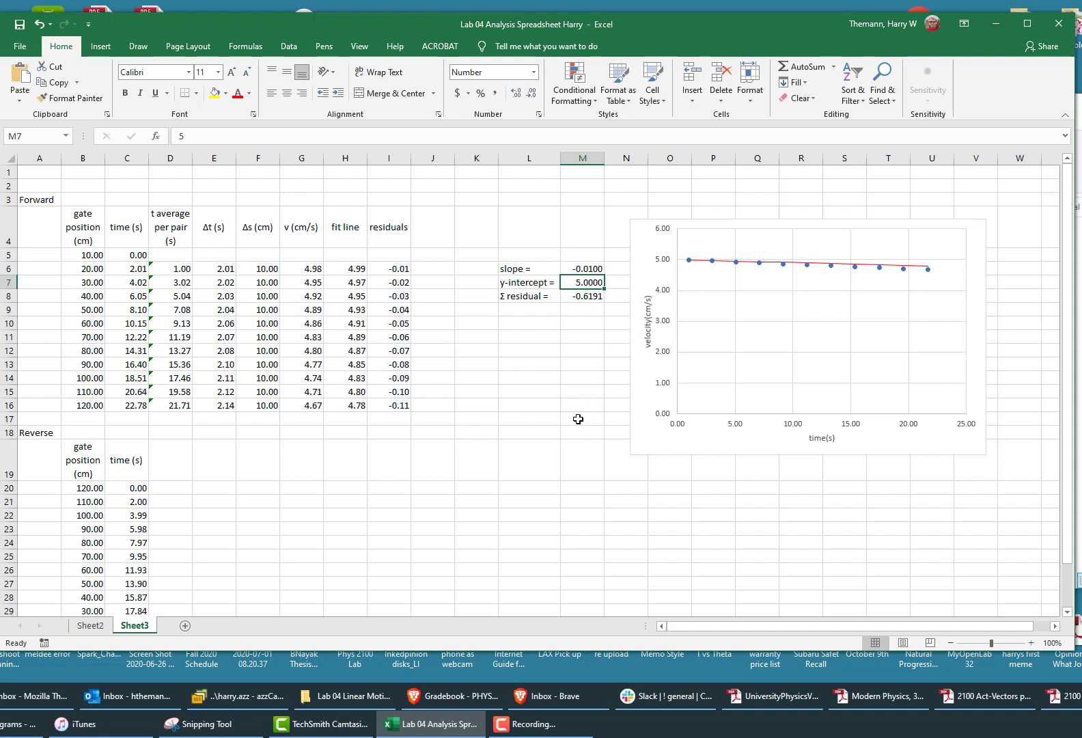
# Step: Set the slope in cell M6 to 5
pyautogui.click(579, 269)
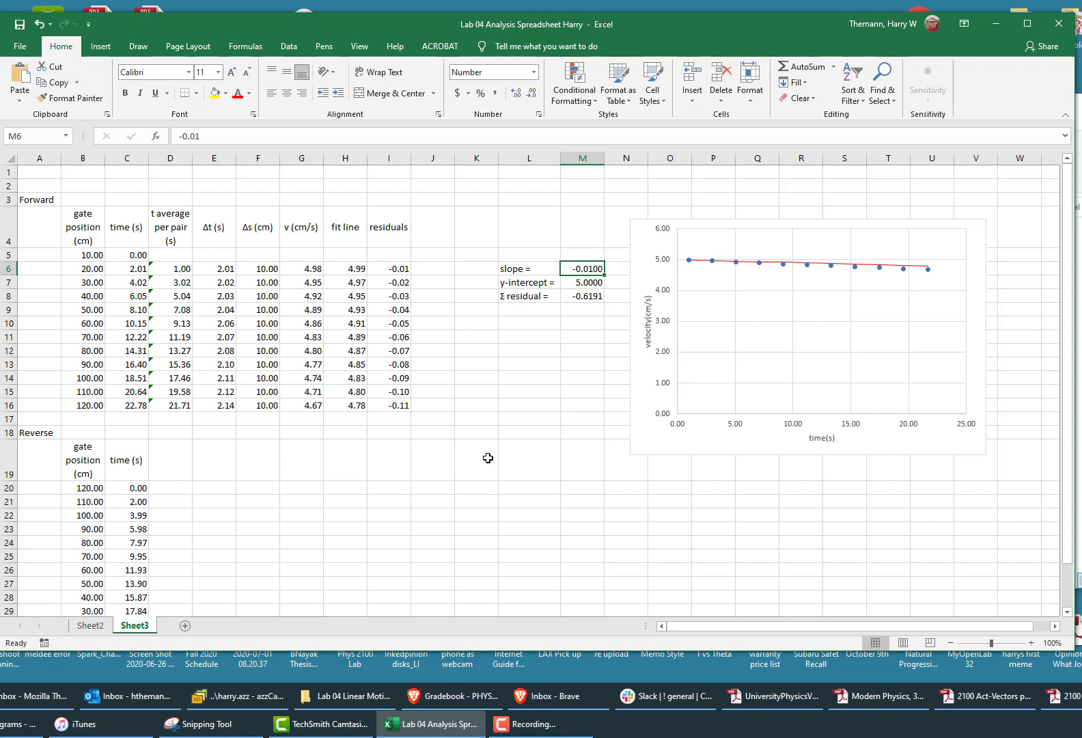
pyautogui.write('5')
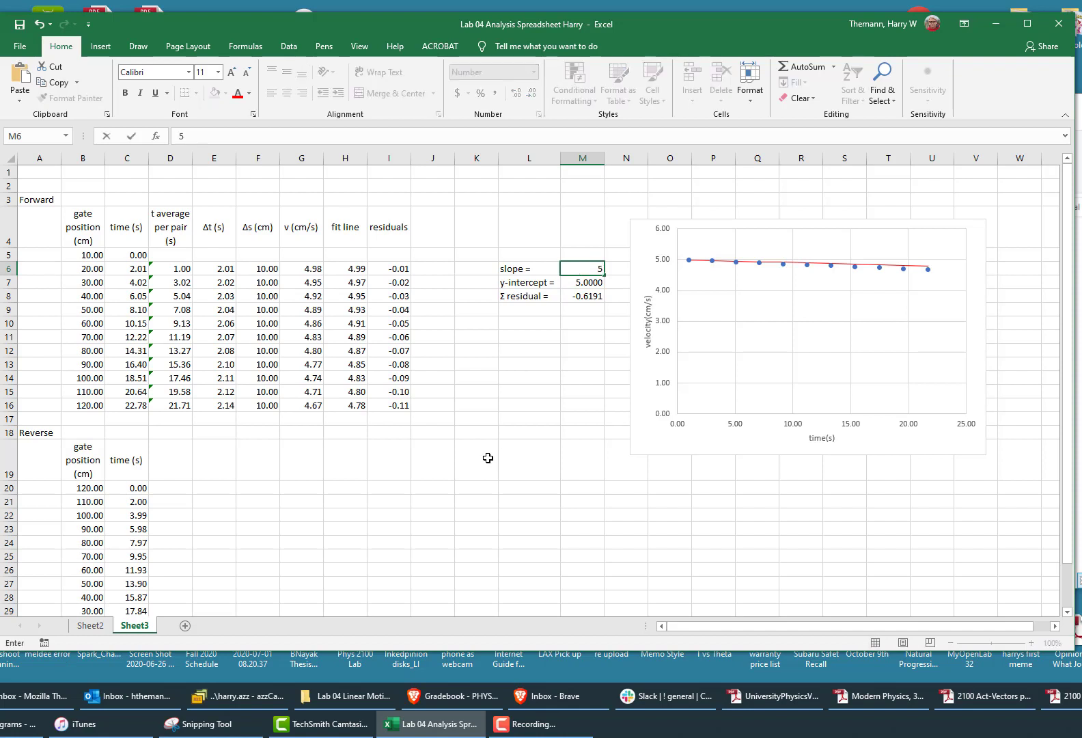
pyautogui.press('Return')
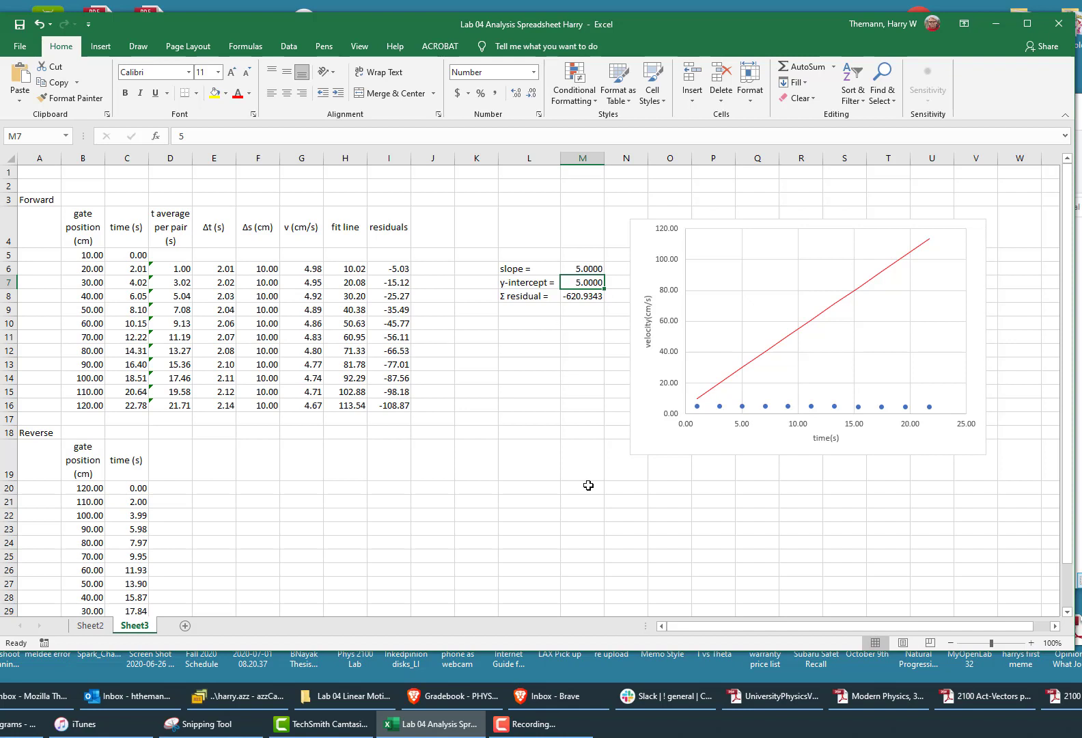
# Step: Try y-intercepts of -10 and -20 in cell M7
pyautogui.write('-10')
pyautogui.press('Return')
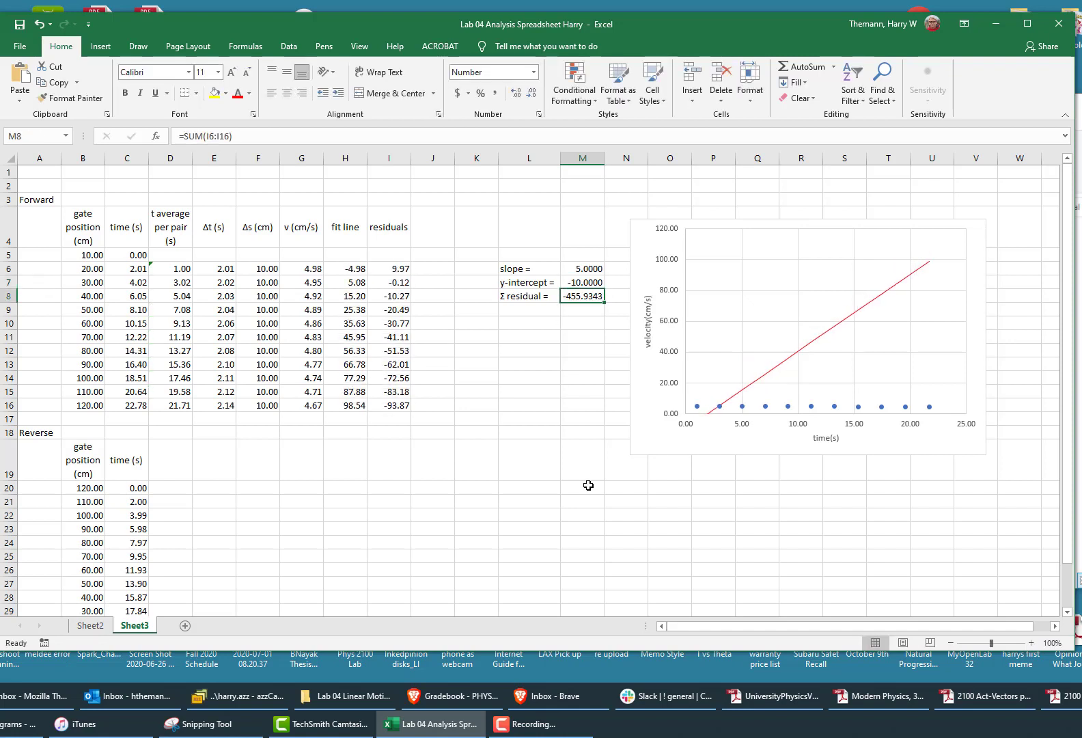
pyautogui.press('Up')
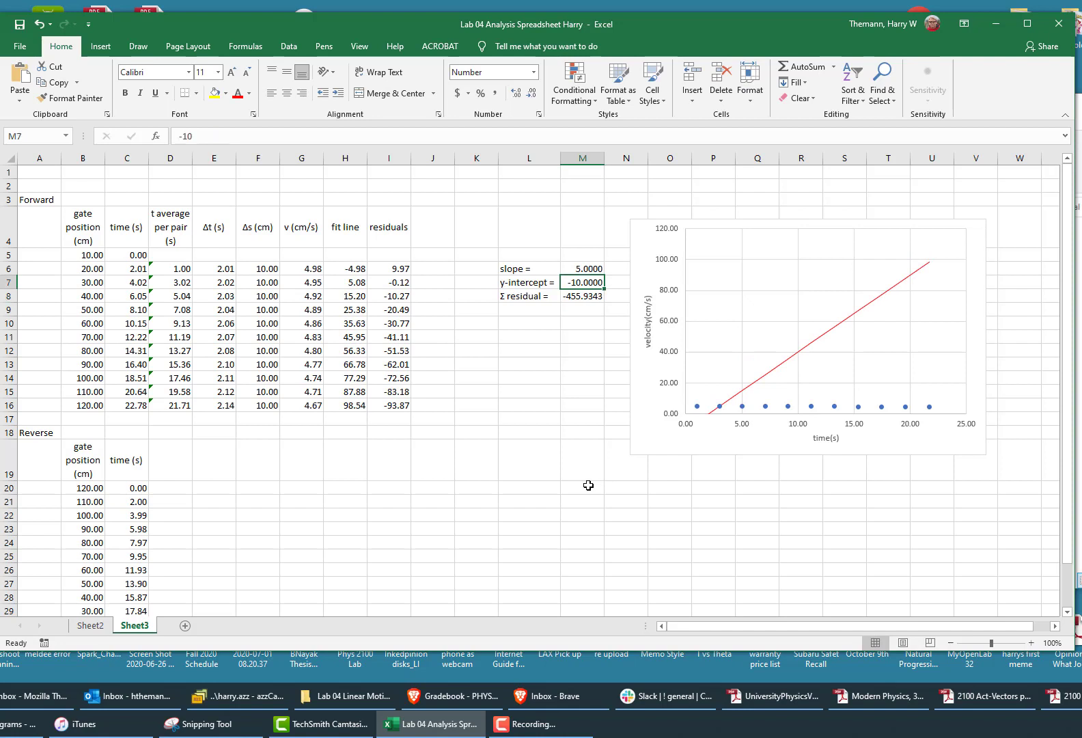
pyautogui.write('-20')
pyautogui.press('Return')
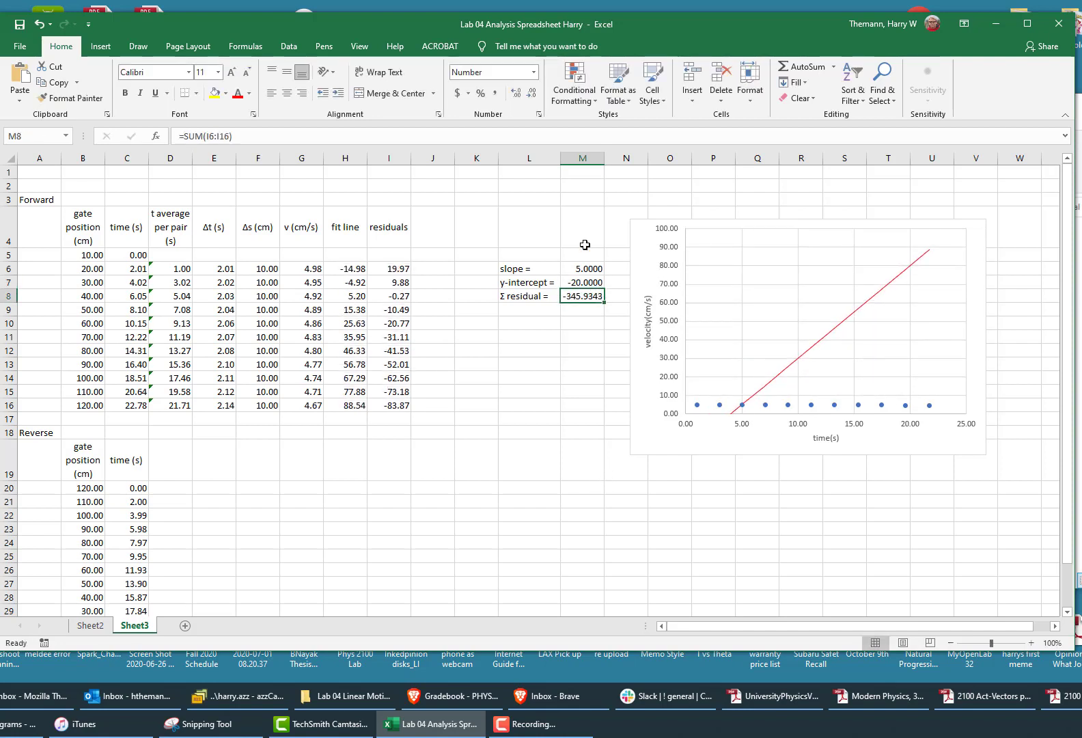
# Step: Set the y-intercept in cell M7 to -50
pyautogui.click(586, 281)
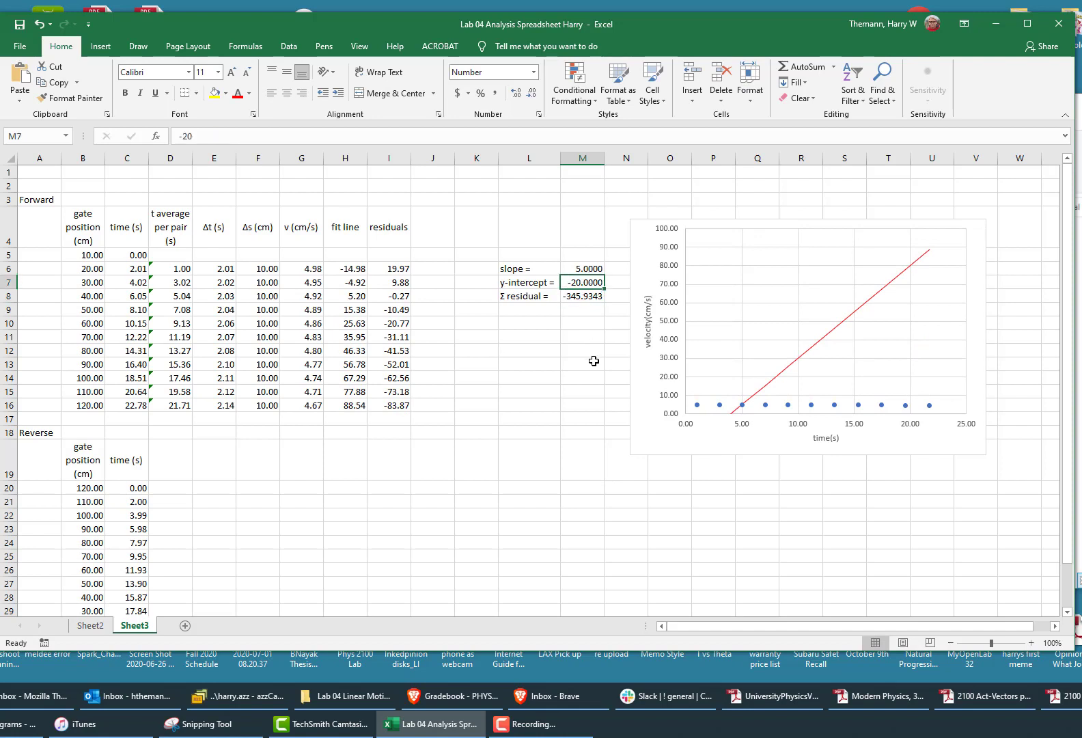
pyautogui.write('-5')
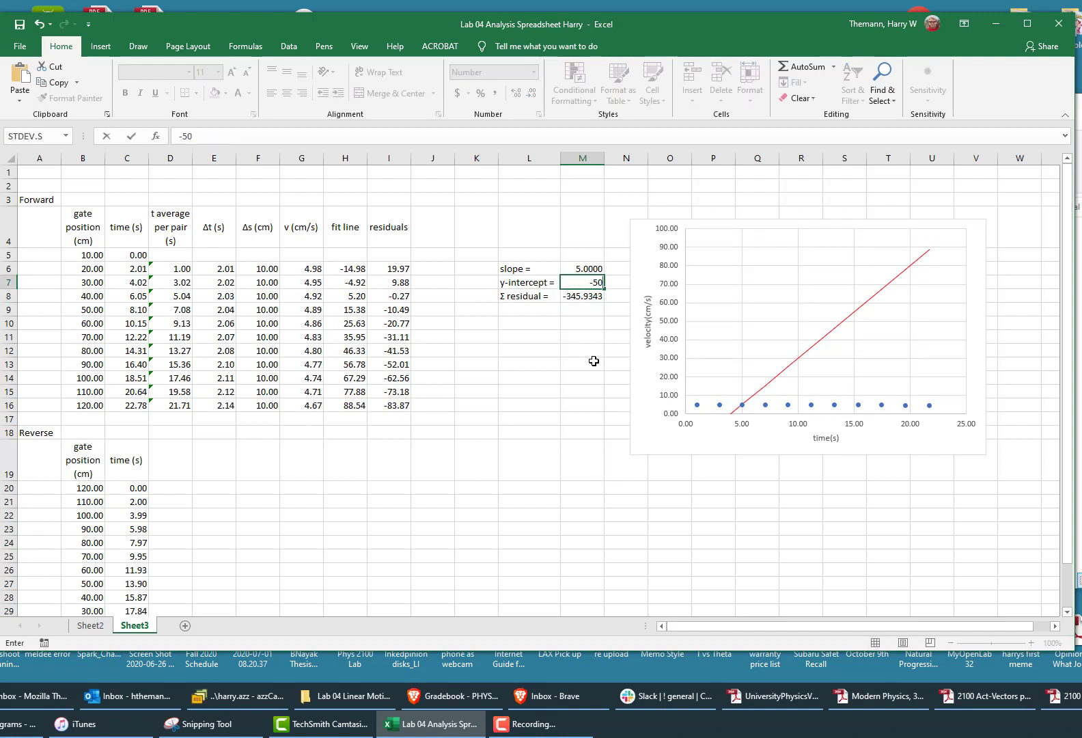
pyautogui.write('0')
pyautogui.press('Return')
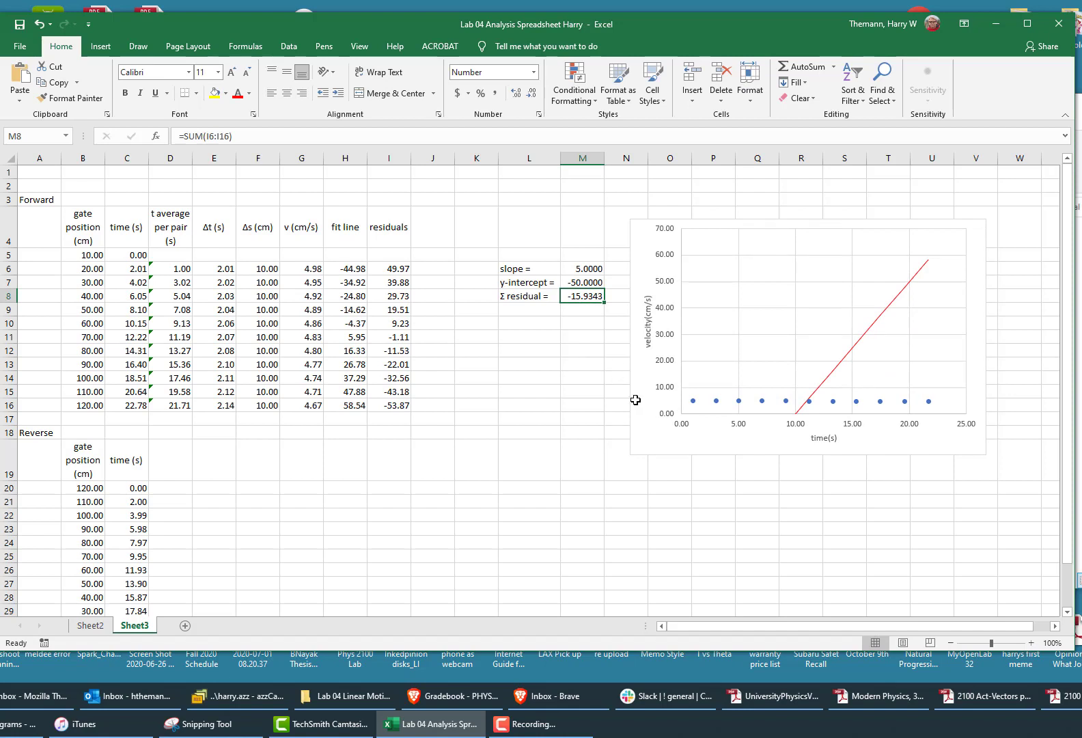
# Step: Reset the minimum bound of the chart's velocity axis to automatic and close the axis formatting
pyautogui.doubleClick(667, 387)
pyautogui.click(1044, 269)
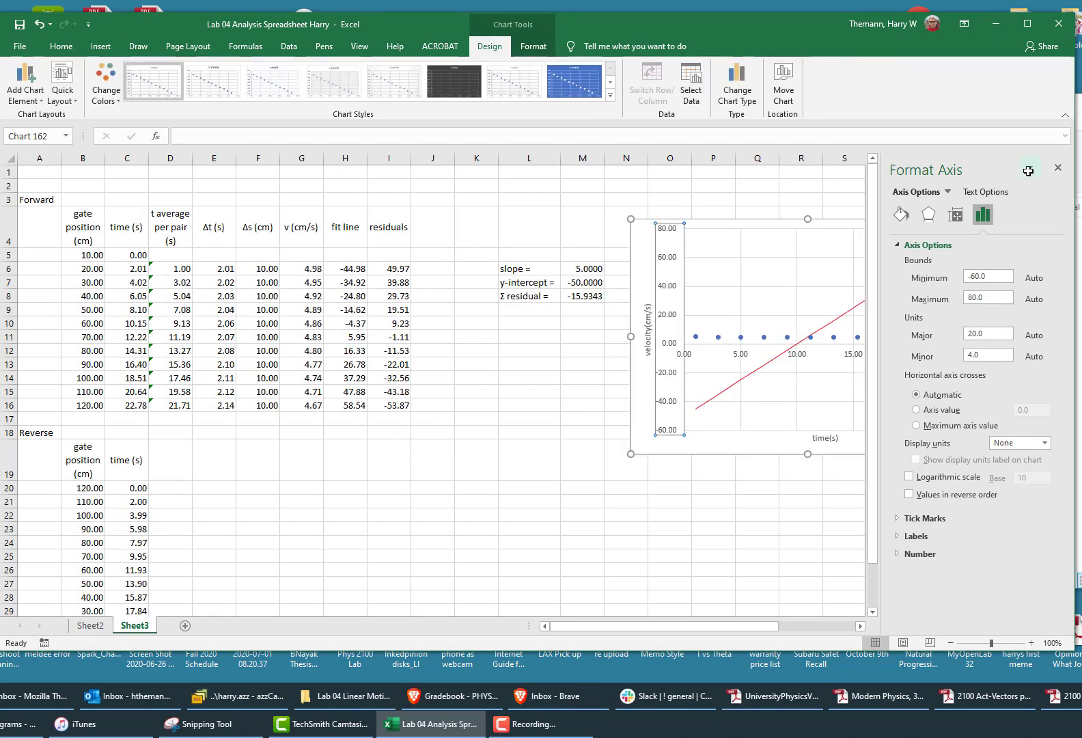
pyautogui.click(1057, 168)
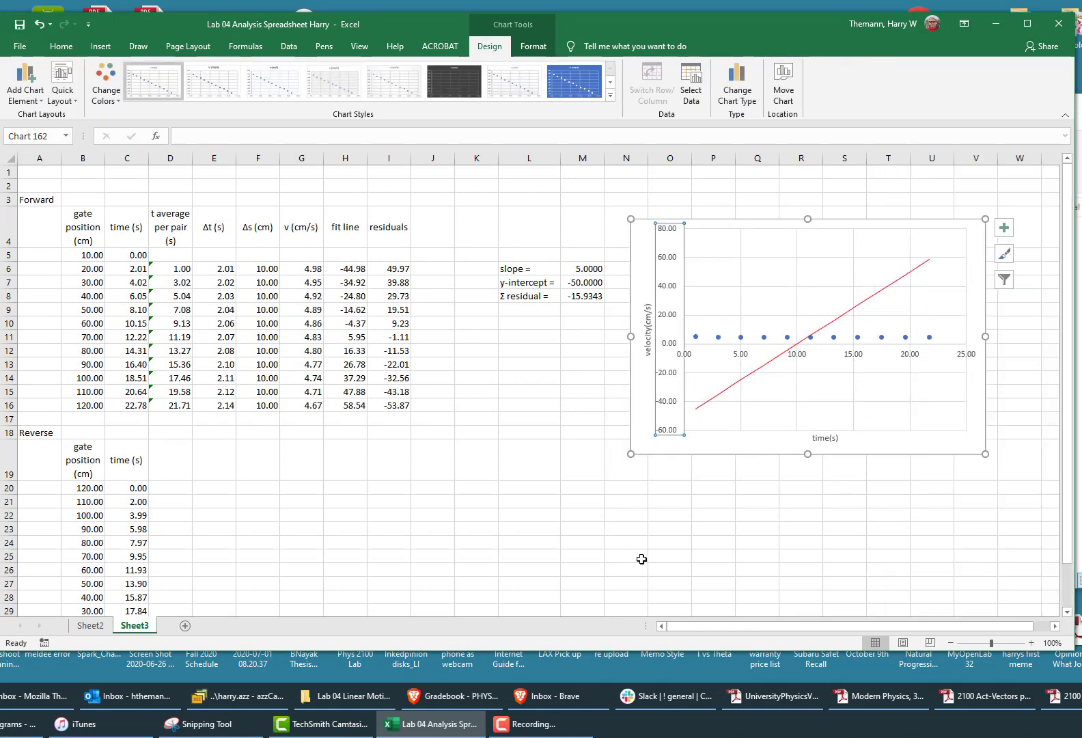
# Step: Change the y-intercept in cell M7 to -55
pyautogui.click(592, 282)
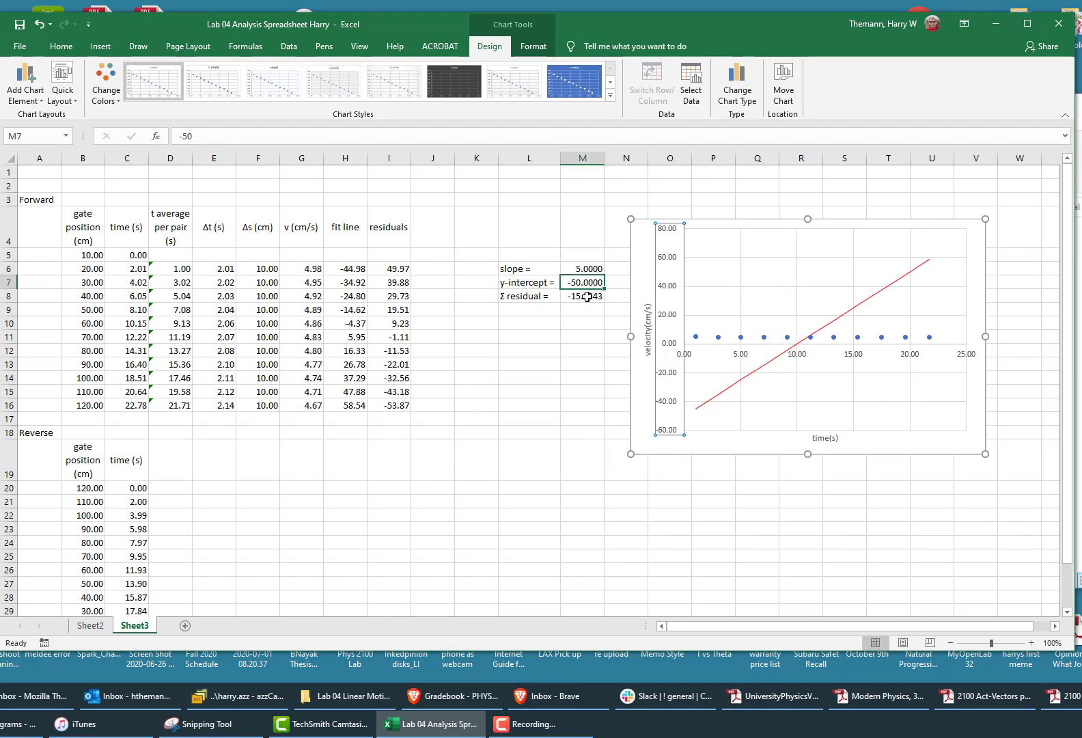
pyautogui.write('-5')
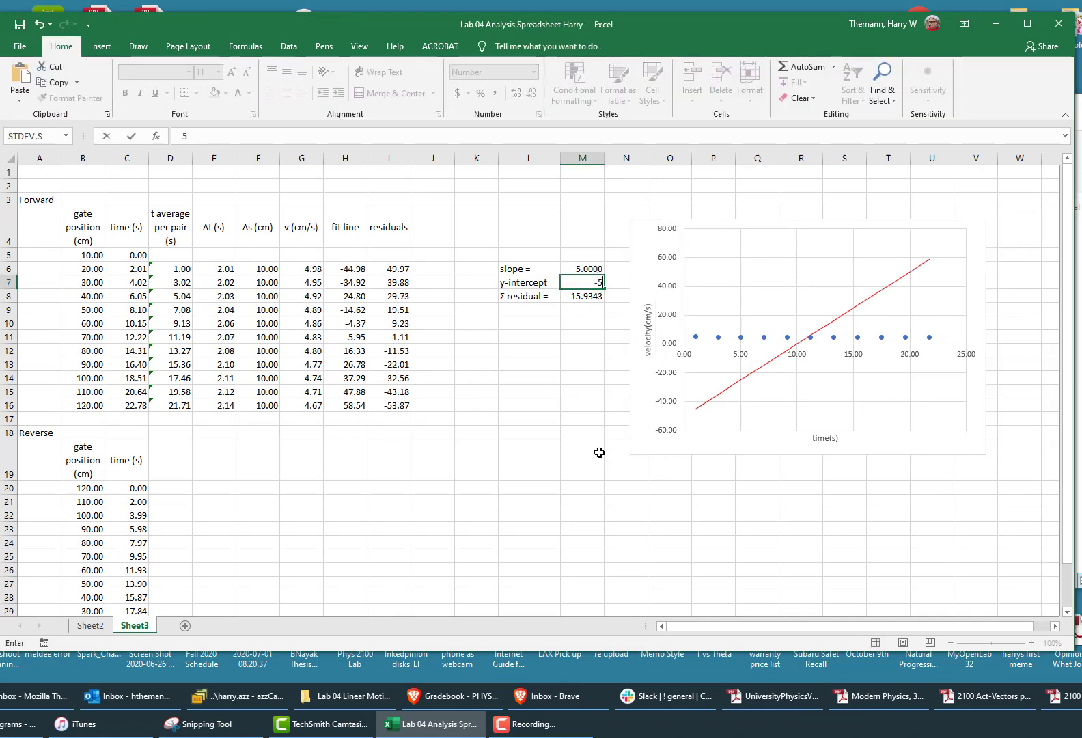
pyautogui.write('5')
pyautogui.press('Return')
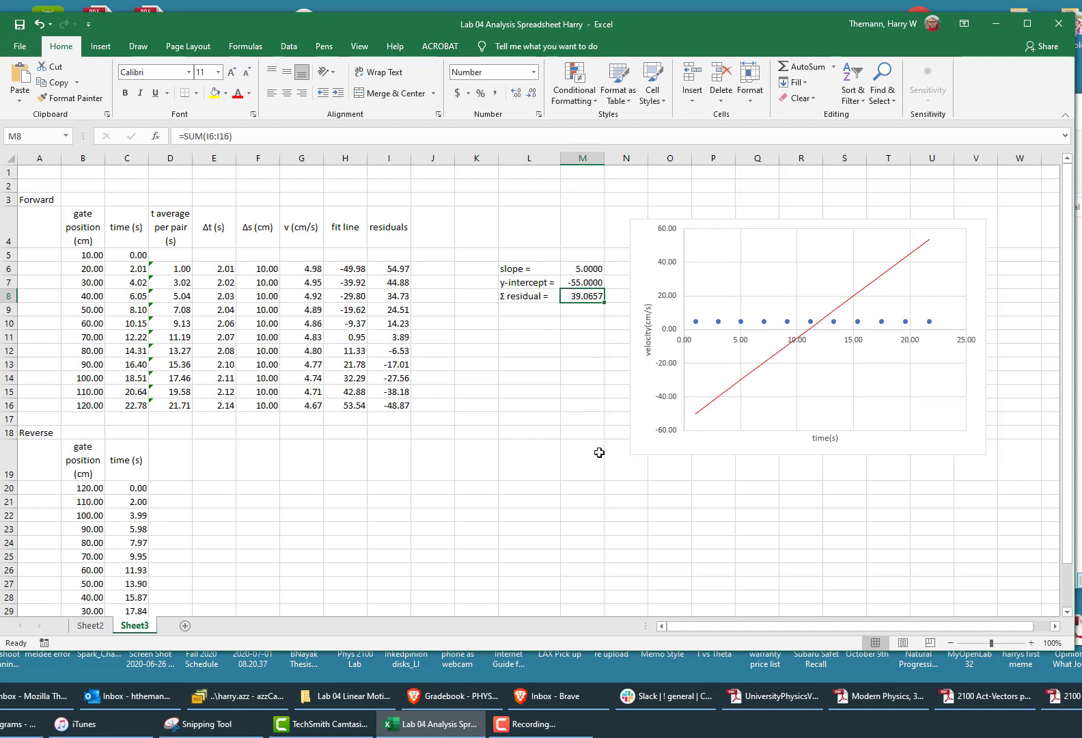
# Step: Set the y-intercept in cell M7 to -51
pyautogui.click(592, 283)
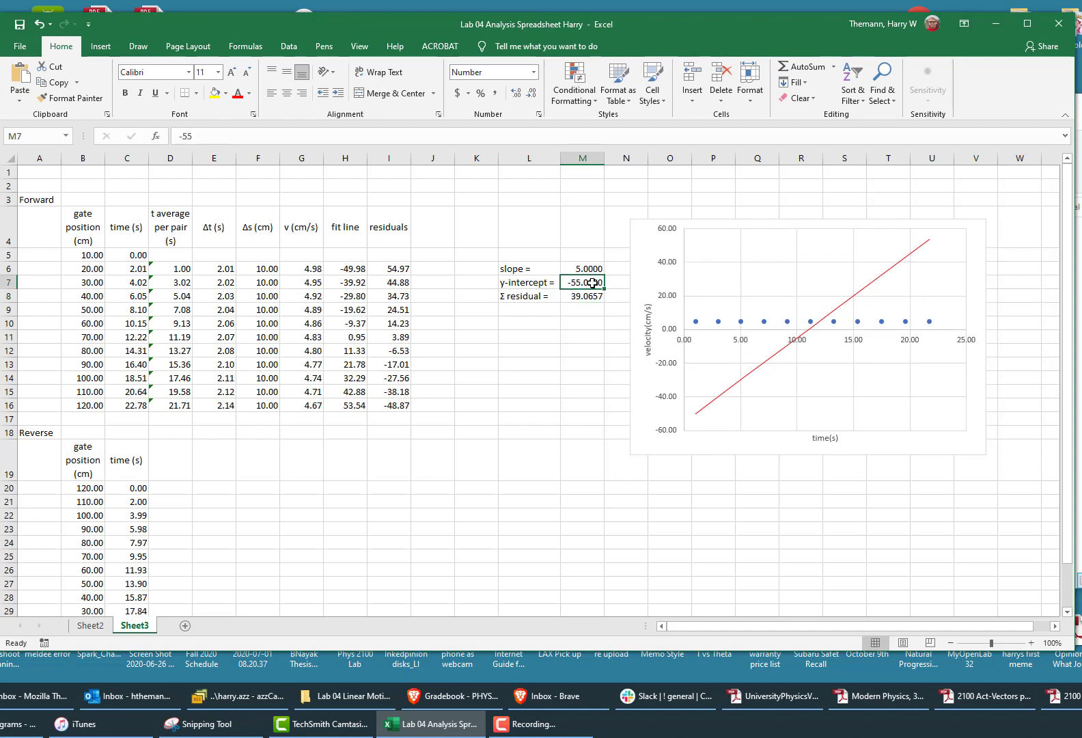
pyautogui.write('-51')
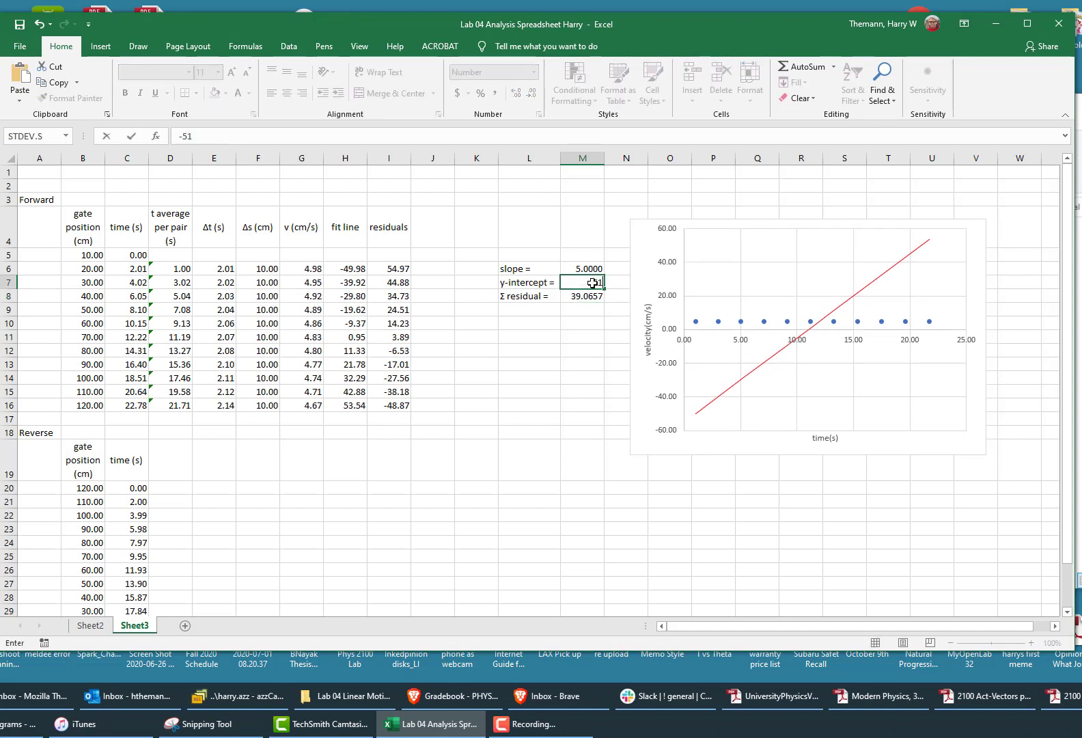
pyautogui.press('Return')
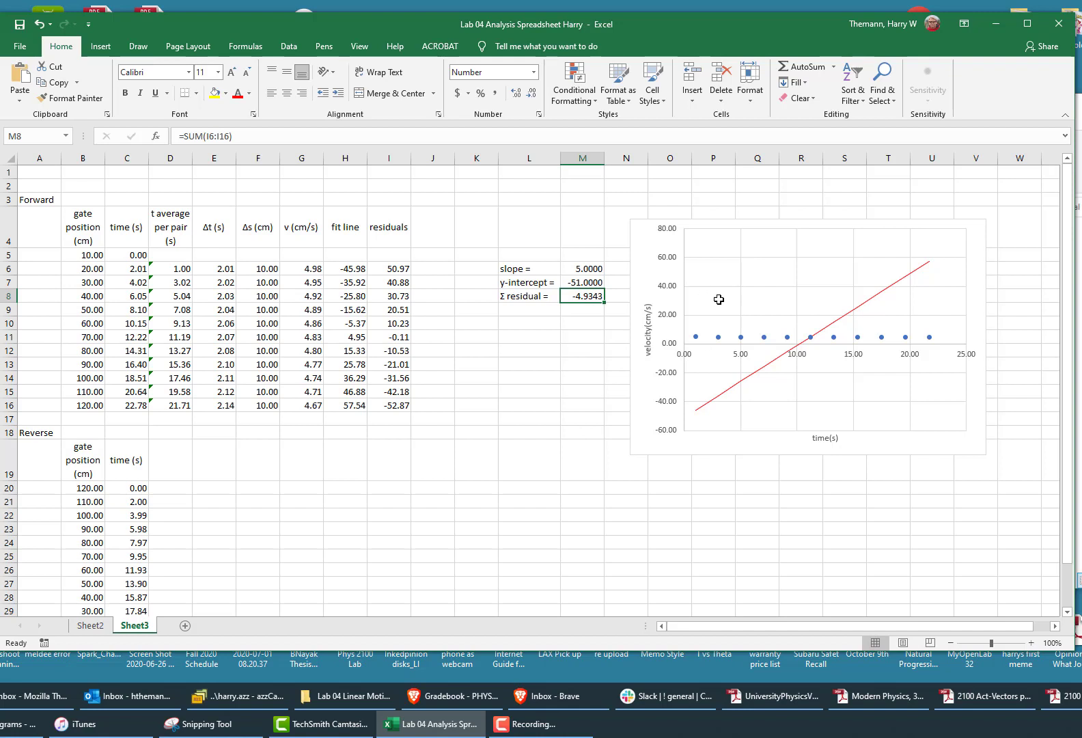
# Step: Make the velocity chart taller by extending its upper edge to row 3
pyautogui.click(792, 221)
pyautogui.moveTo(807, 218); pyautogui.dragTo(804, 201)
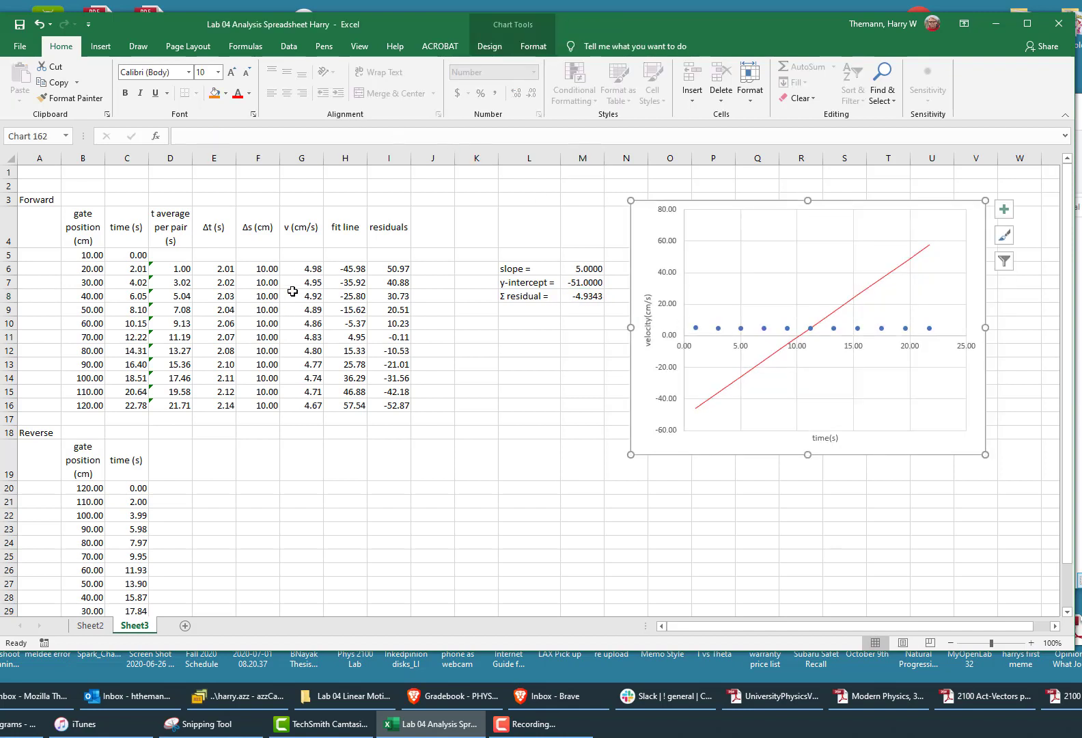
pyautogui.click(593, 270)
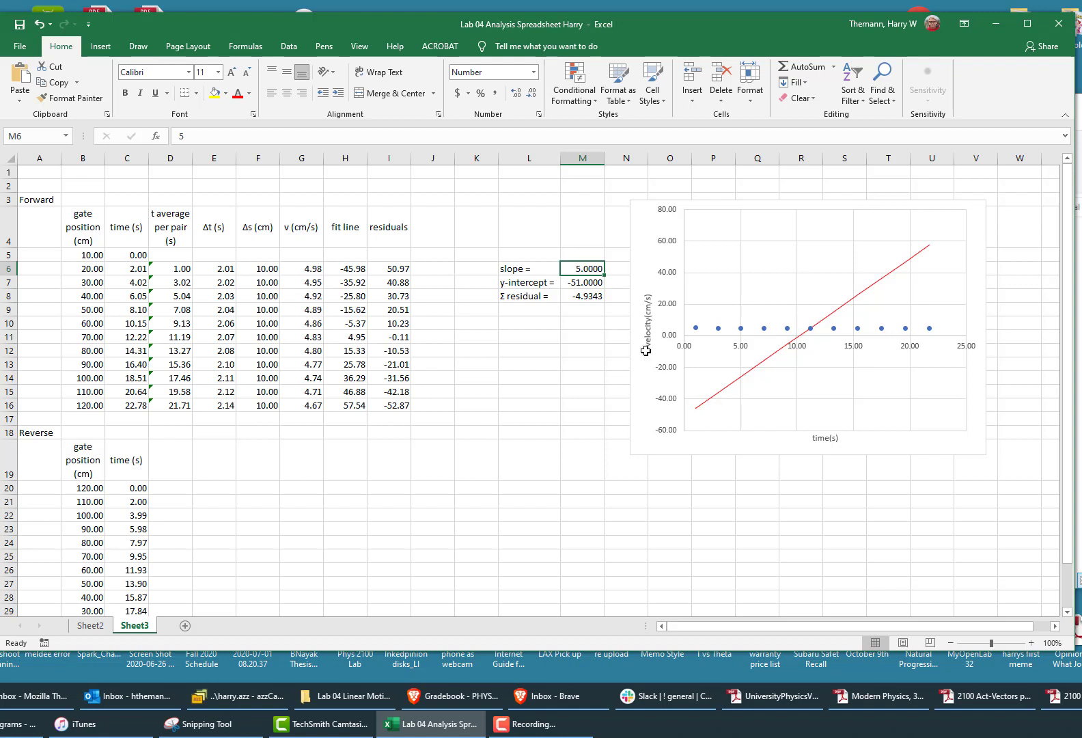
pyautogui.click(593, 298)
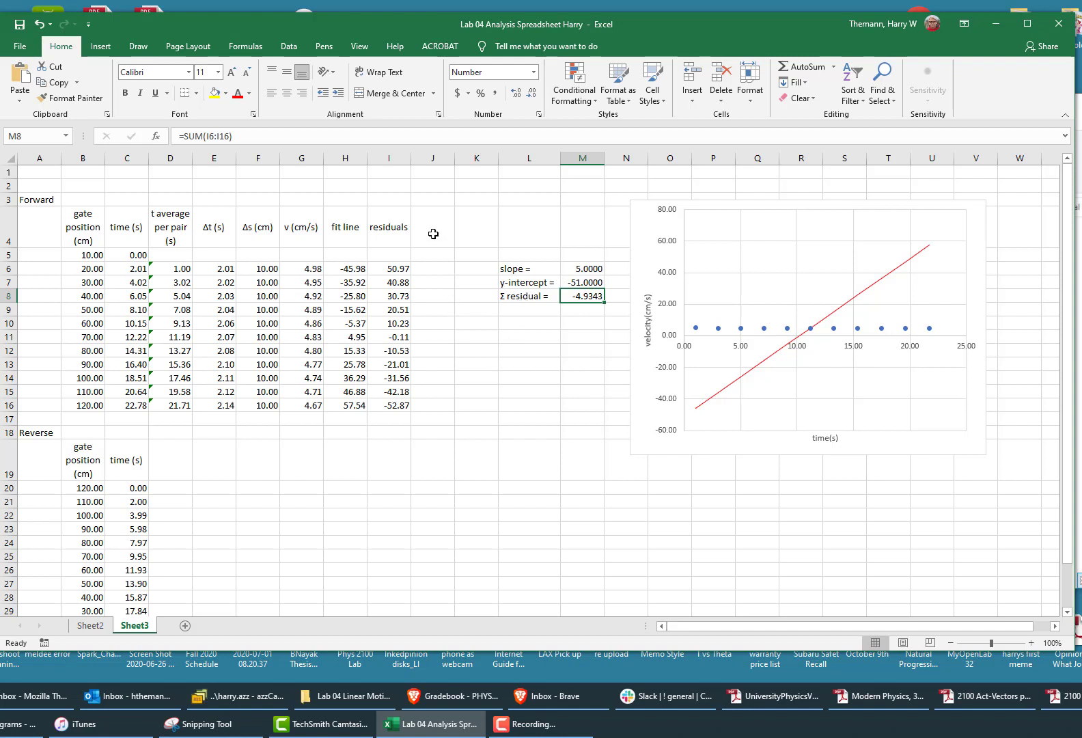
# Step: Add the column heading "res^2" in cell J4, beside the residuals heading
pyautogui.click(432, 232)
pyautogui.write('re')
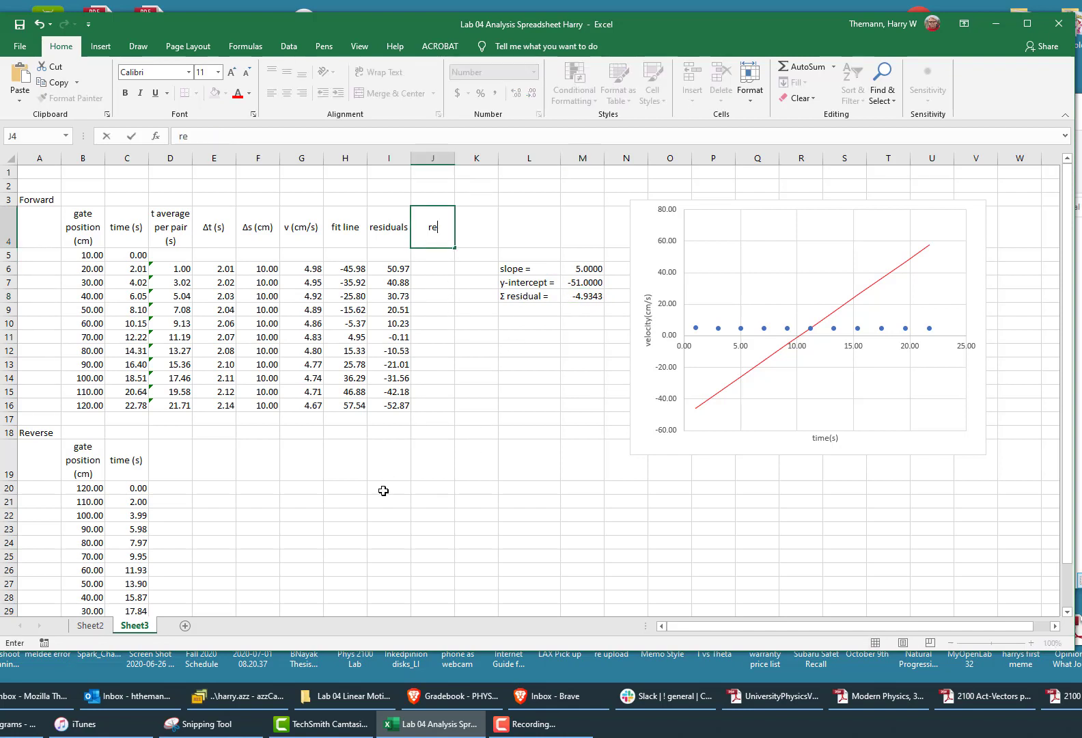
pyautogui.write('s^2')
pyautogui.press('Return')
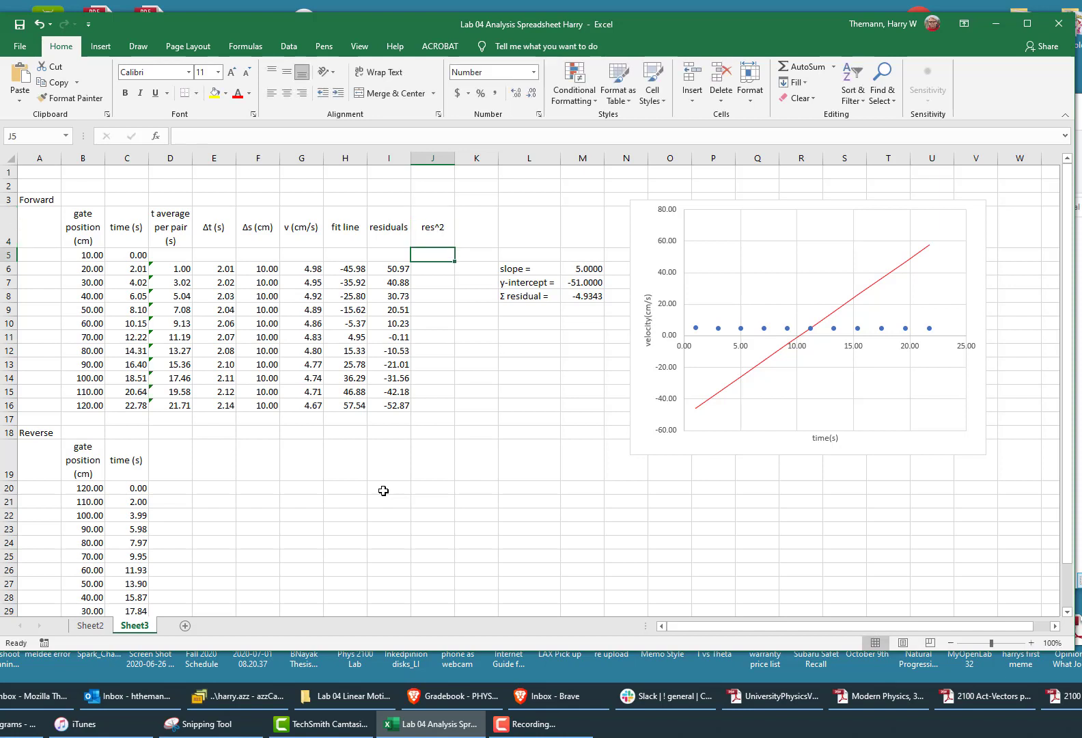
# Step: Square the first residual in cell J6 with the formula =I6^2
pyautogui.click(426, 271)
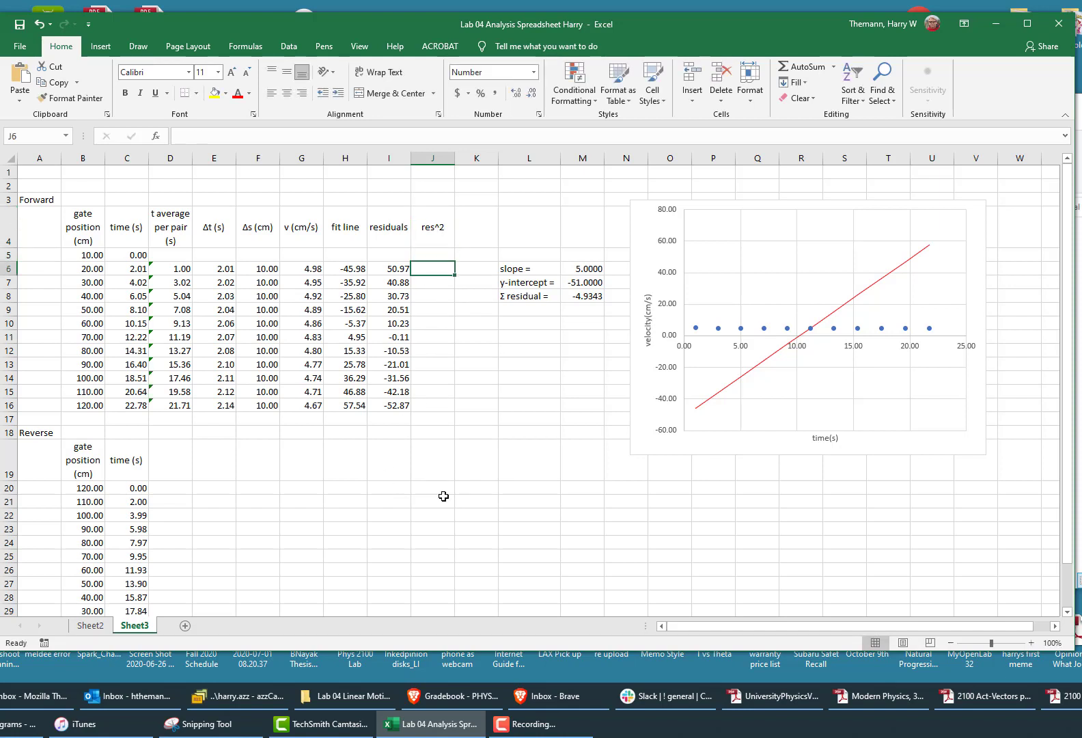
pyautogui.write('=')
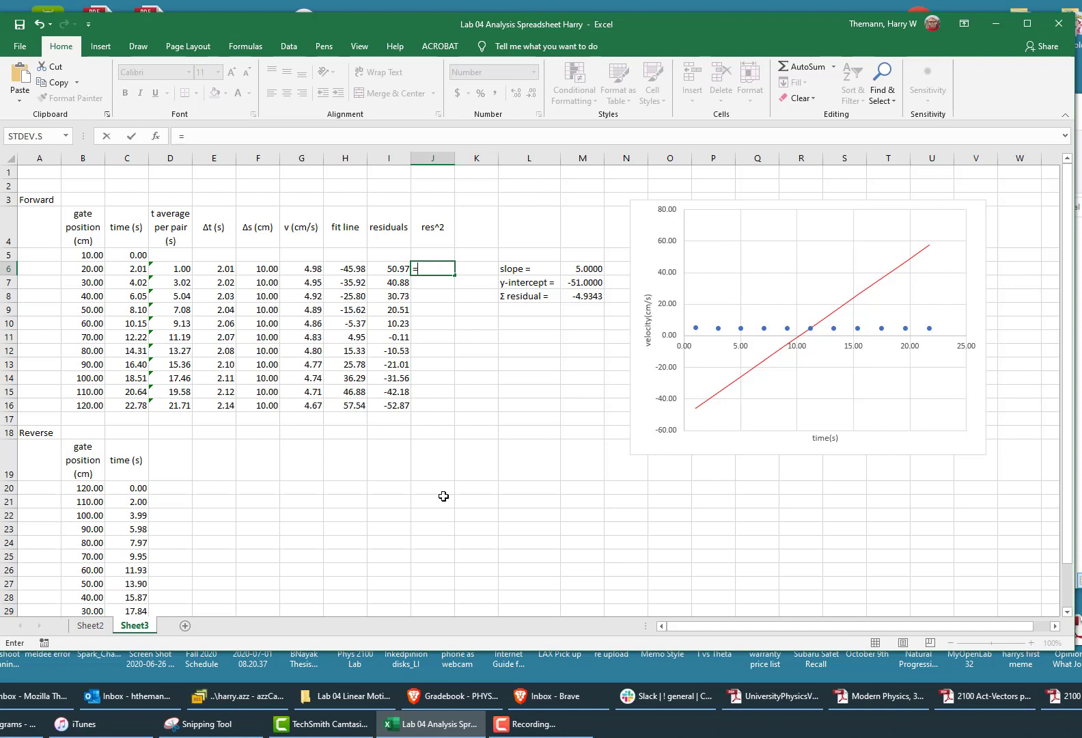
pyautogui.click(395, 268)
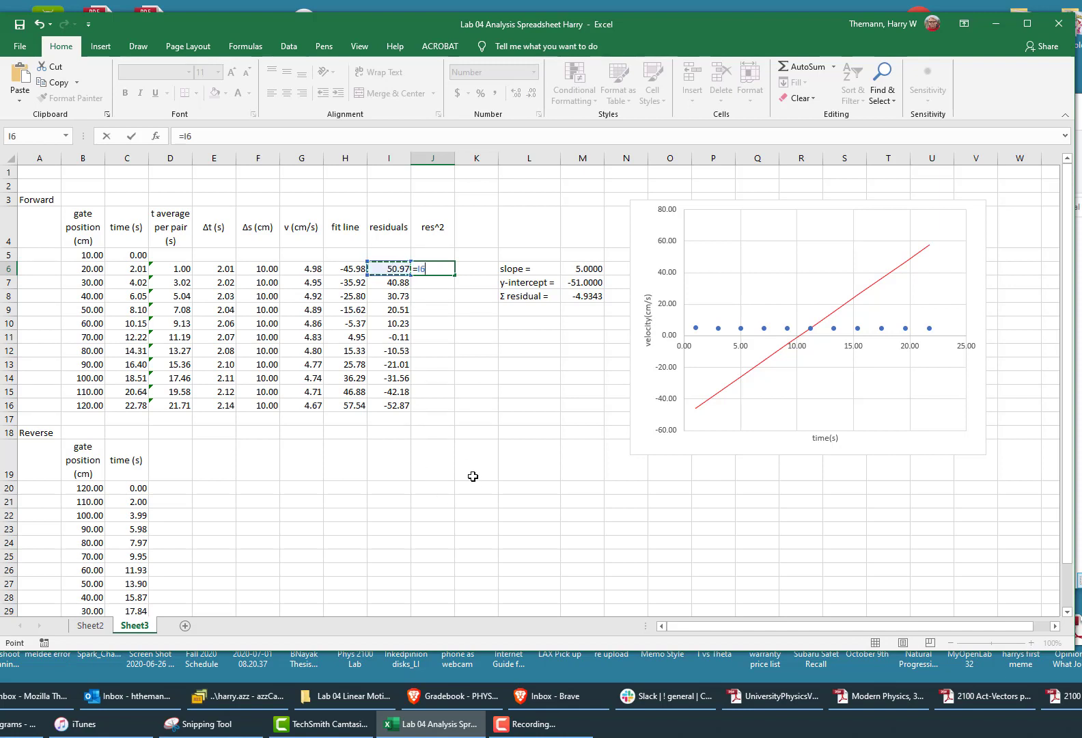
pyautogui.write('^2')
pyautogui.press('Return')
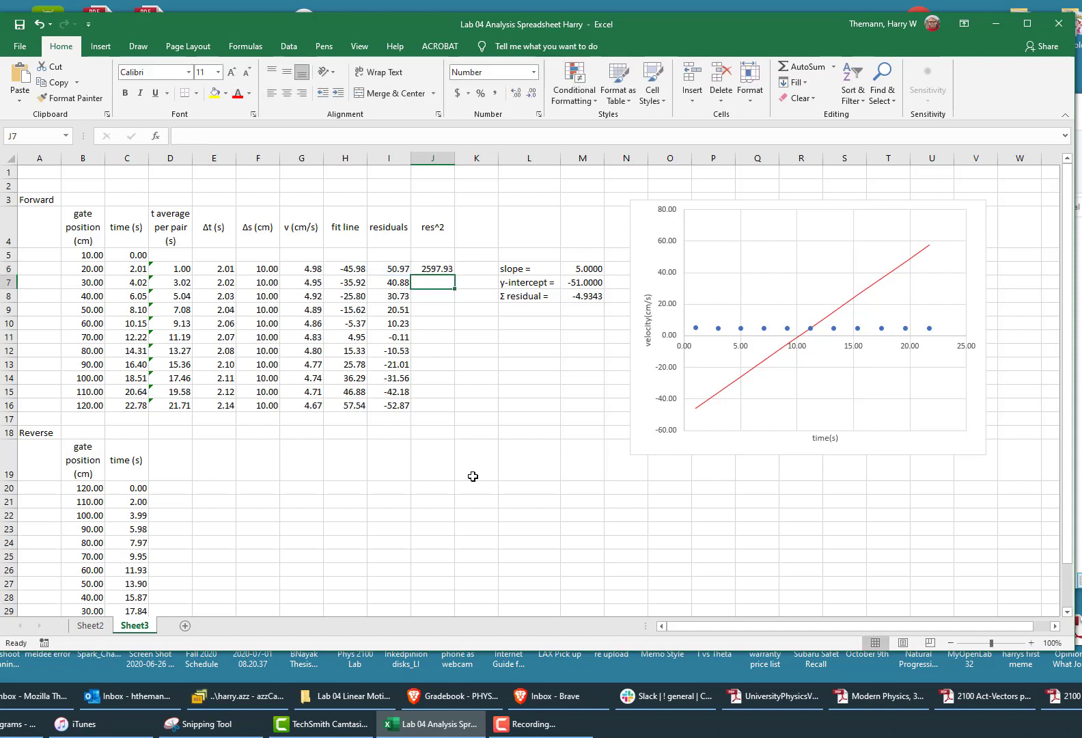
# Step: Fill the squared-residual formula from J6 down through J16
pyautogui.click(441, 268)
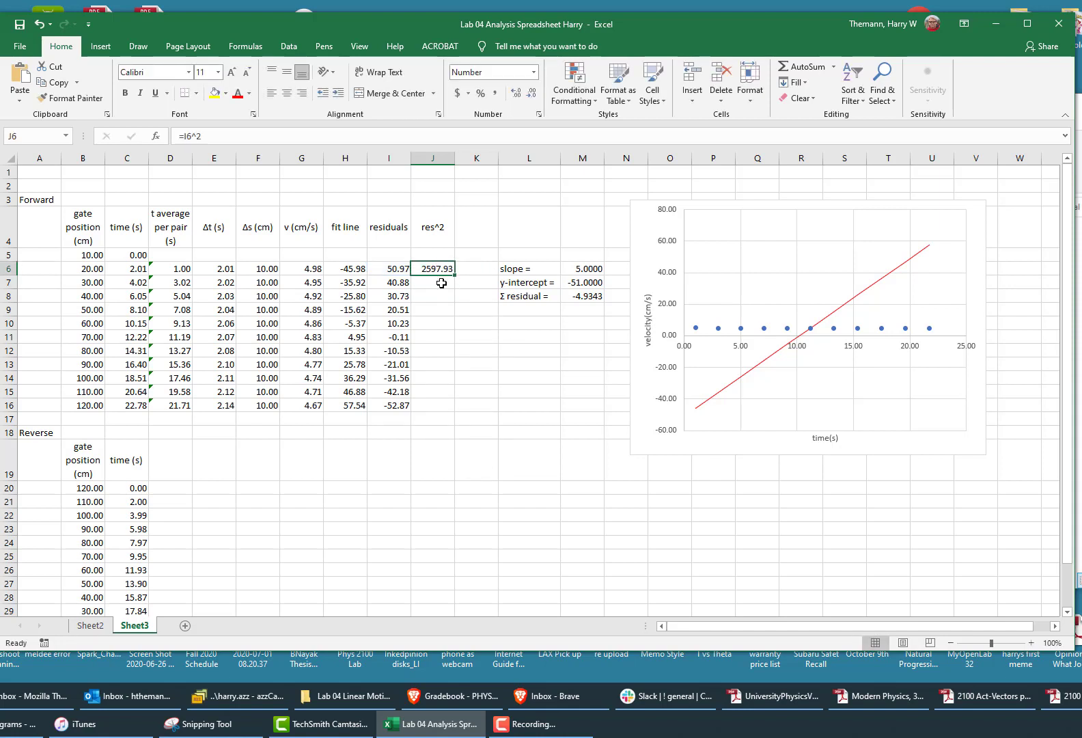
pyautogui.moveTo(453, 274); pyautogui.dragTo(448, 408)
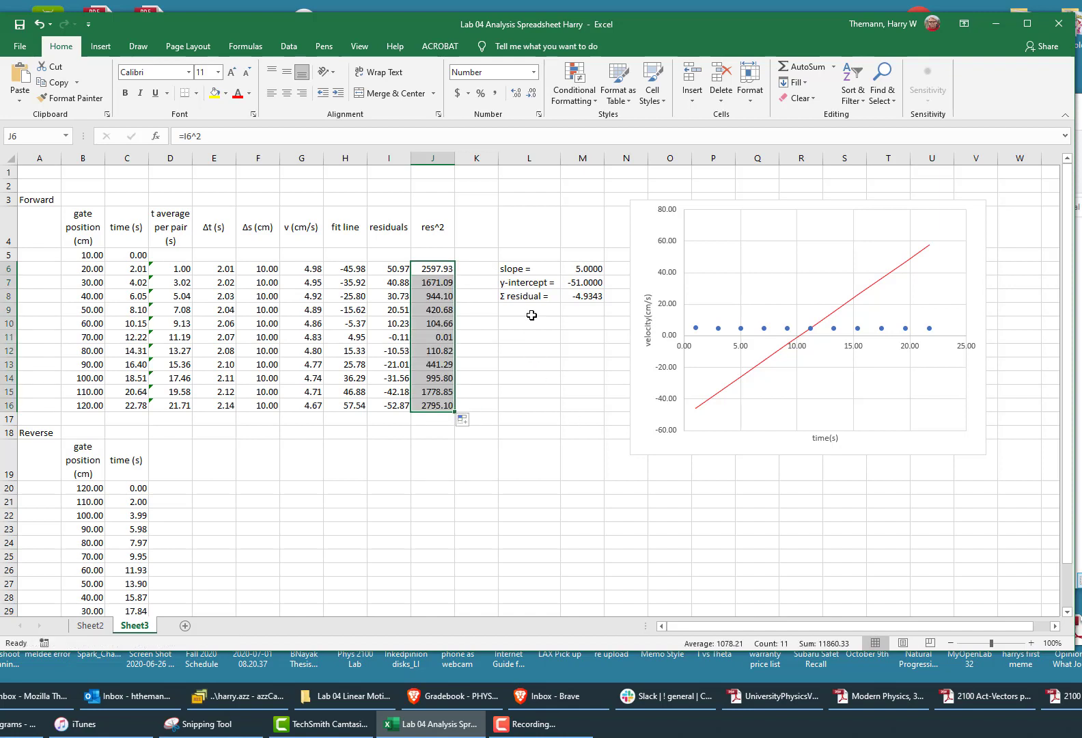
pyautogui.click(436, 339)
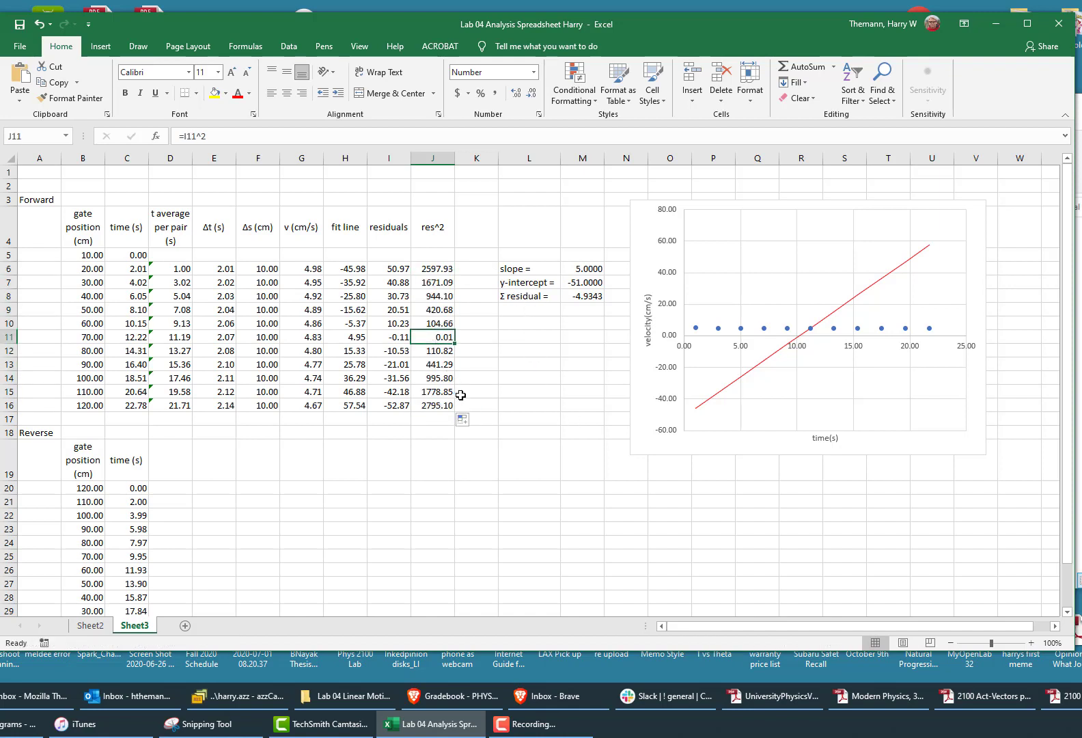
# Step: Label cell L9 "Σ res^2 =" below the residual sum label, inserting the Greek capital sigma as a symbol
pyautogui.click(531, 306)
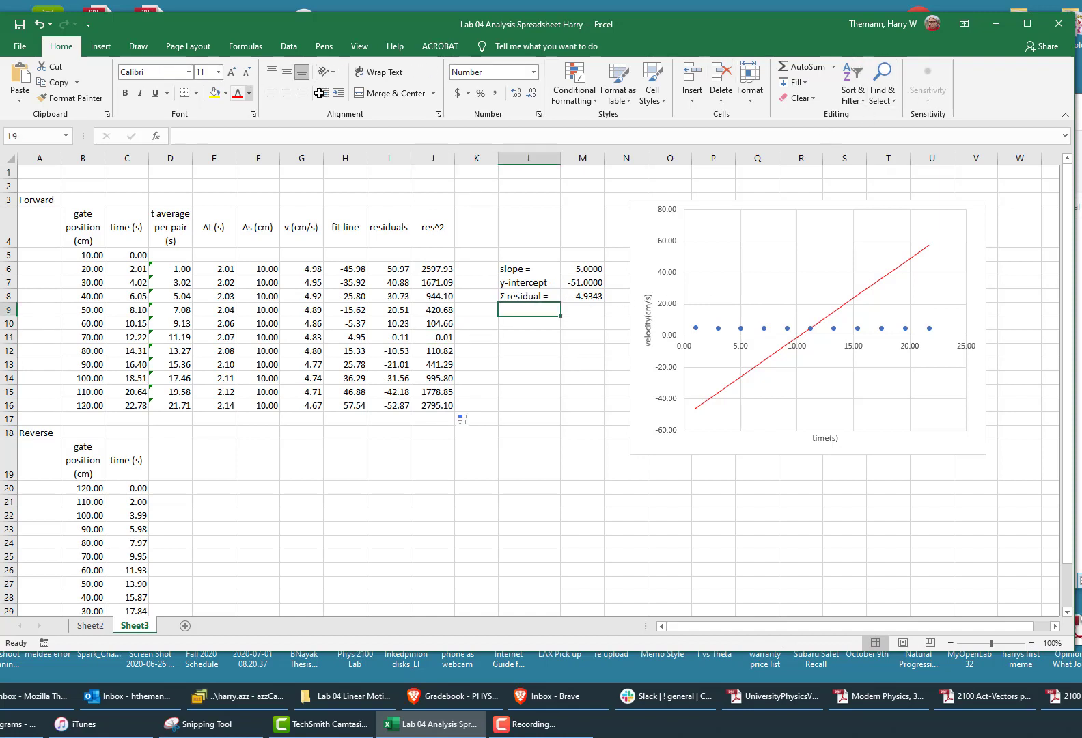
pyautogui.click(100, 47)
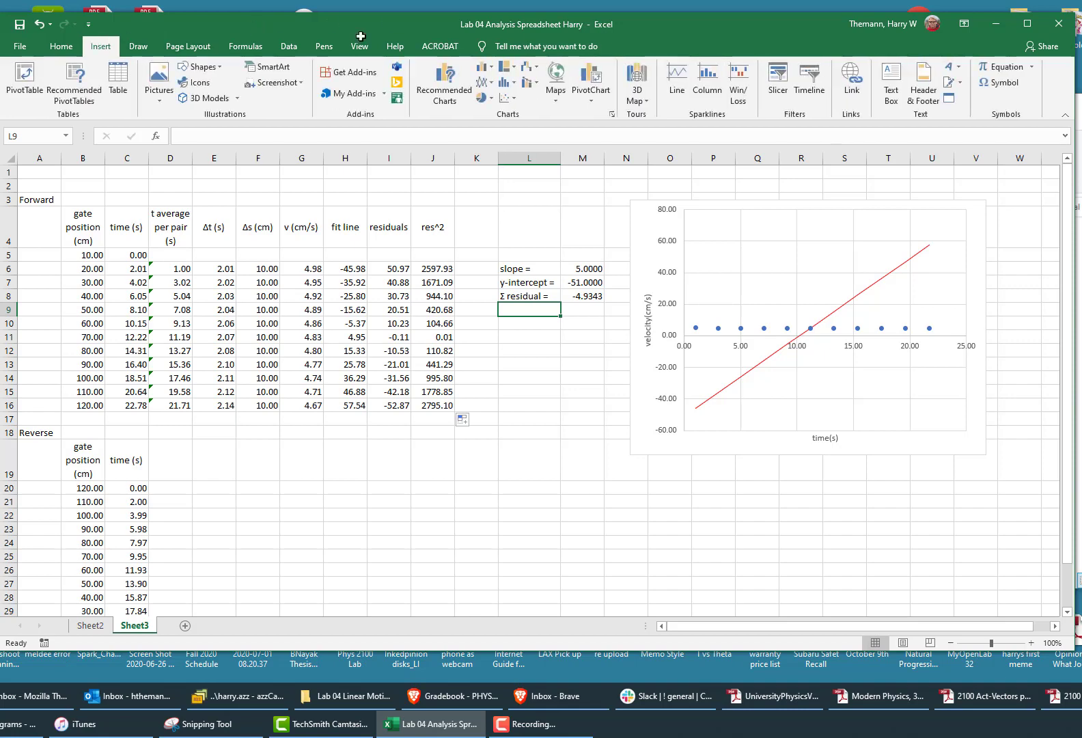
pyautogui.click(999, 85)
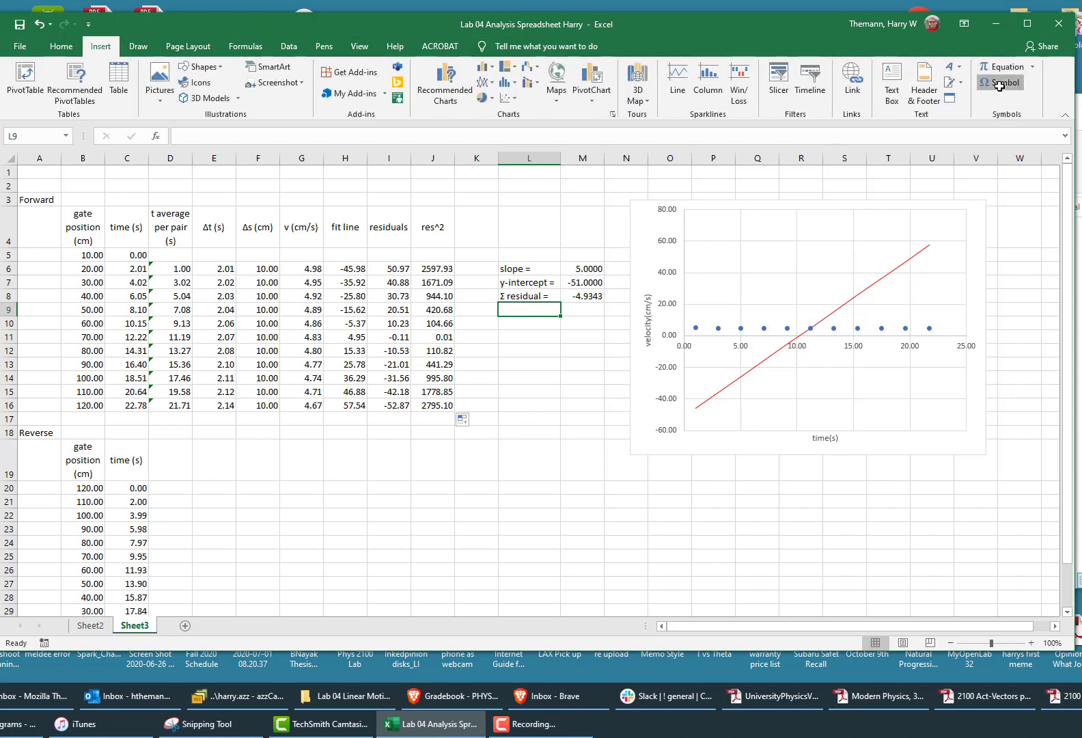
pyautogui.click(476, 403)
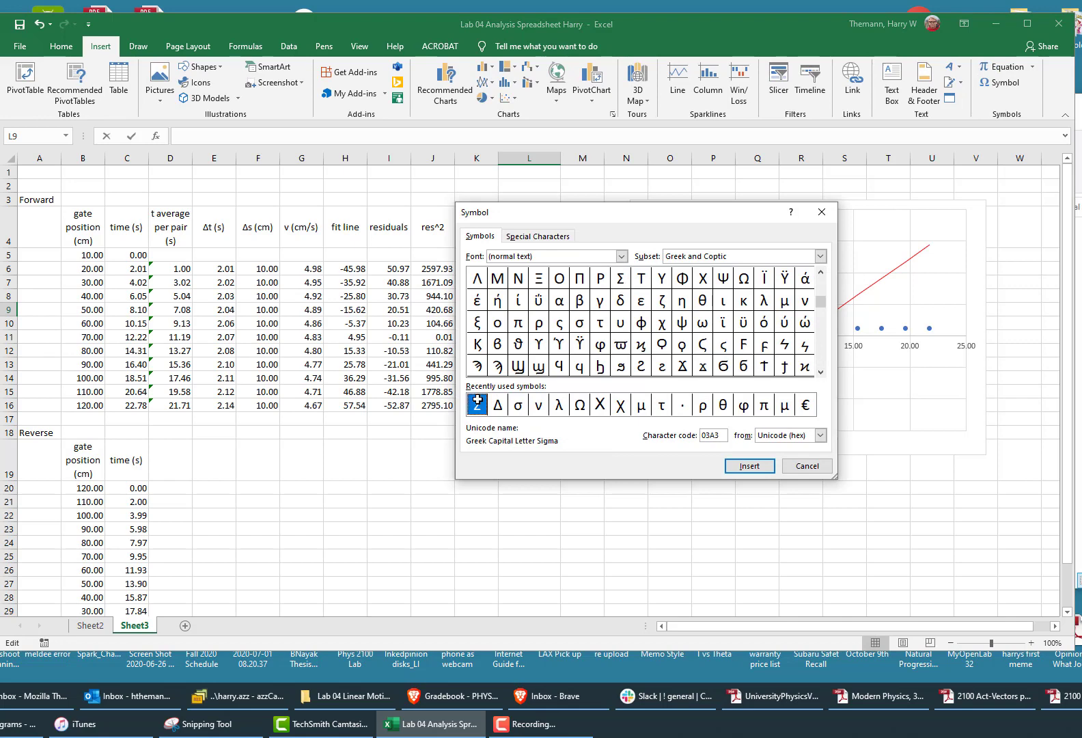
pyautogui.click(739, 467)
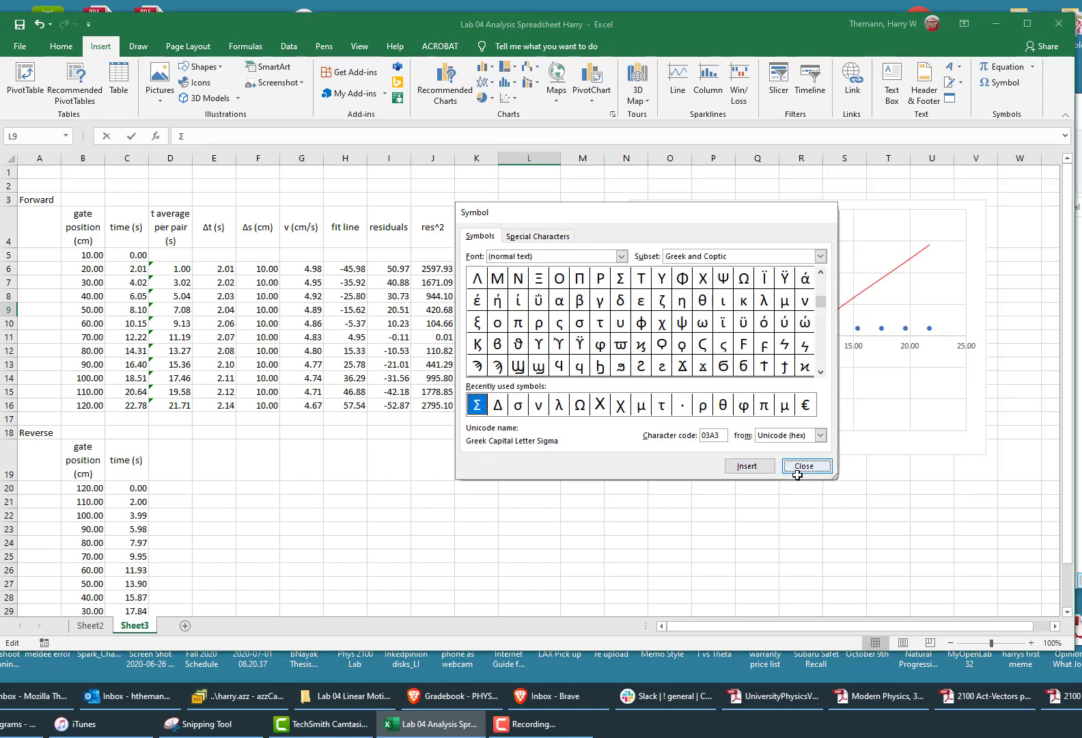
pyautogui.click(807, 467)
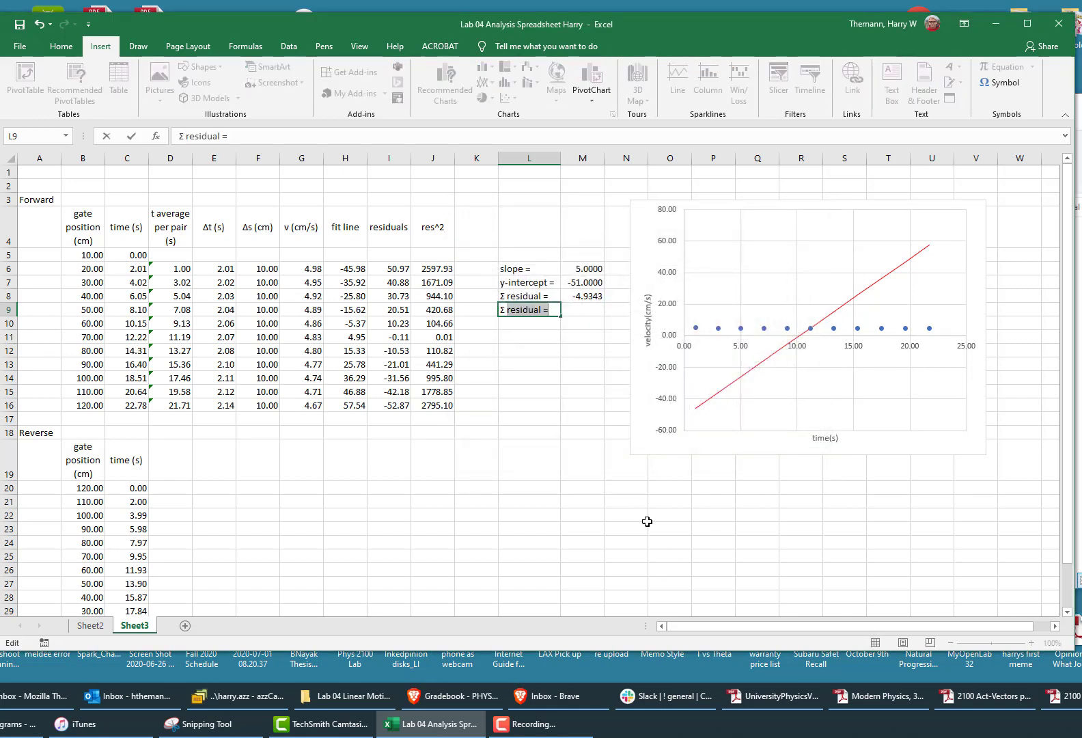
pyautogui.write('res^2')
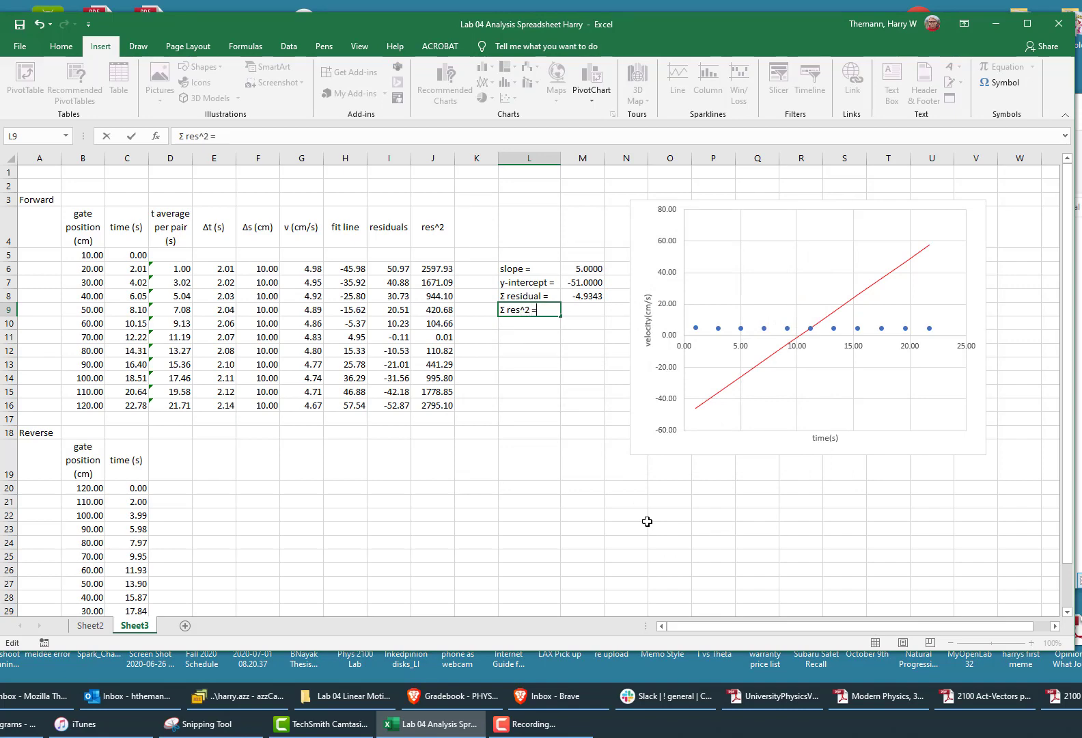
pyautogui.press('Tab')
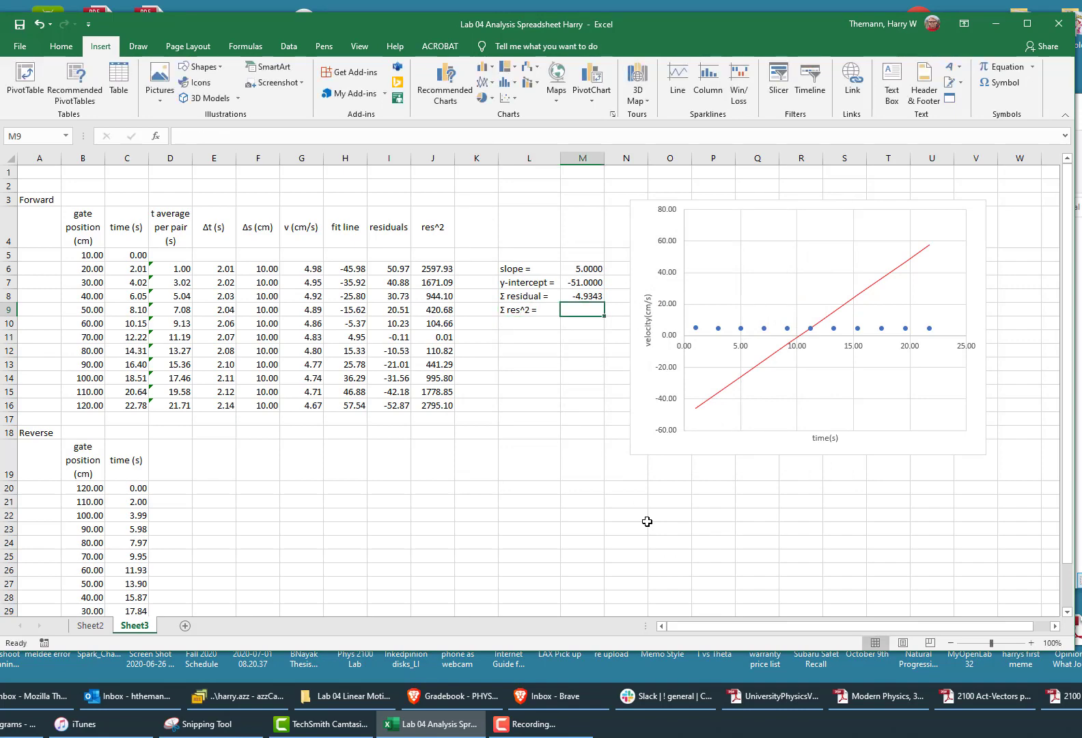
# Step: Sum the squared residuals in cell M9 with the formula =SUM(J6:J16)
pyautogui.write('=sum')
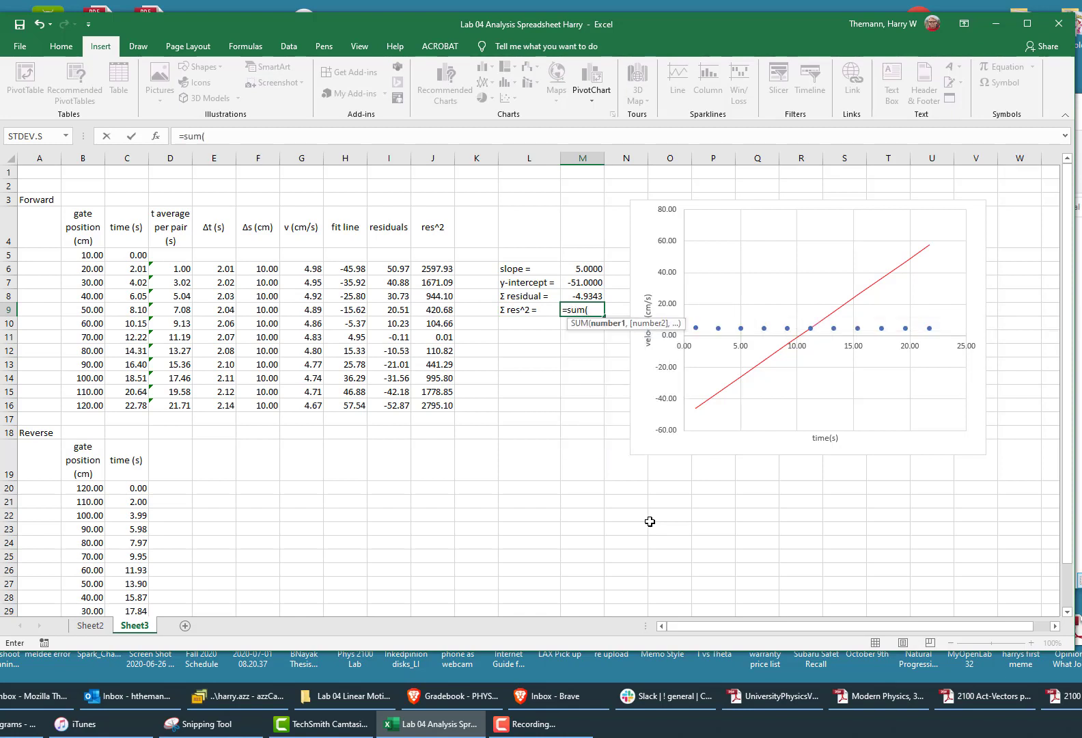
pyautogui.write('(')
pyautogui.moveTo(440, 270); pyautogui.dragTo(433, 405)
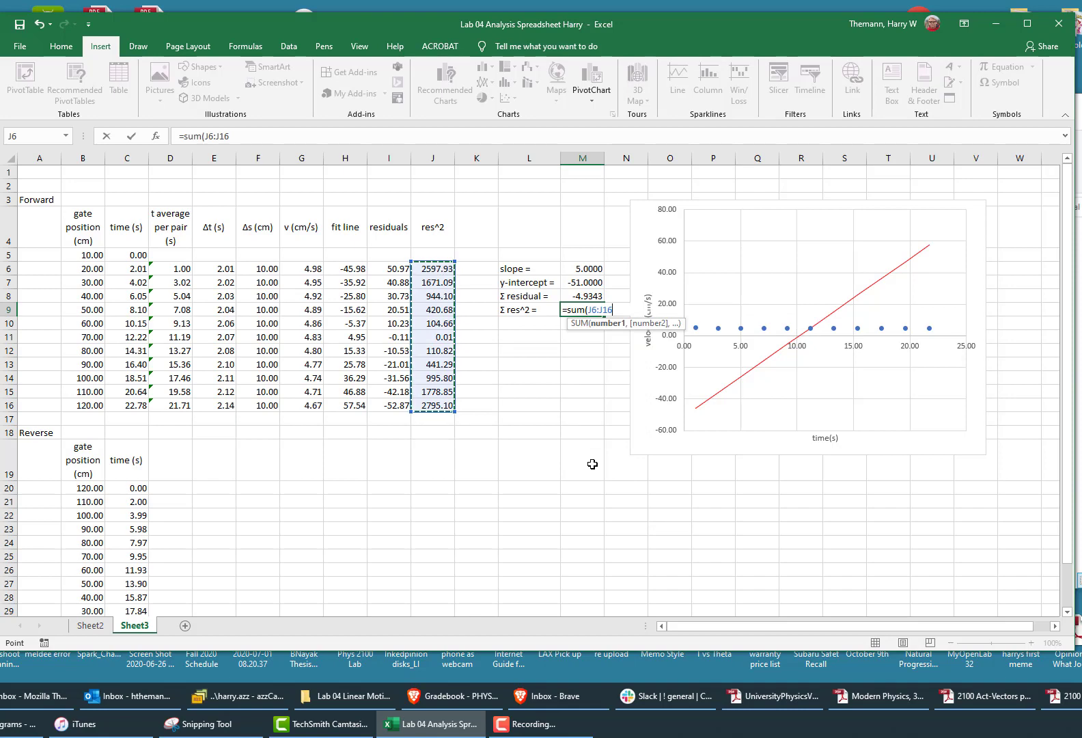
pyautogui.write(')')
pyautogui.press('Return')
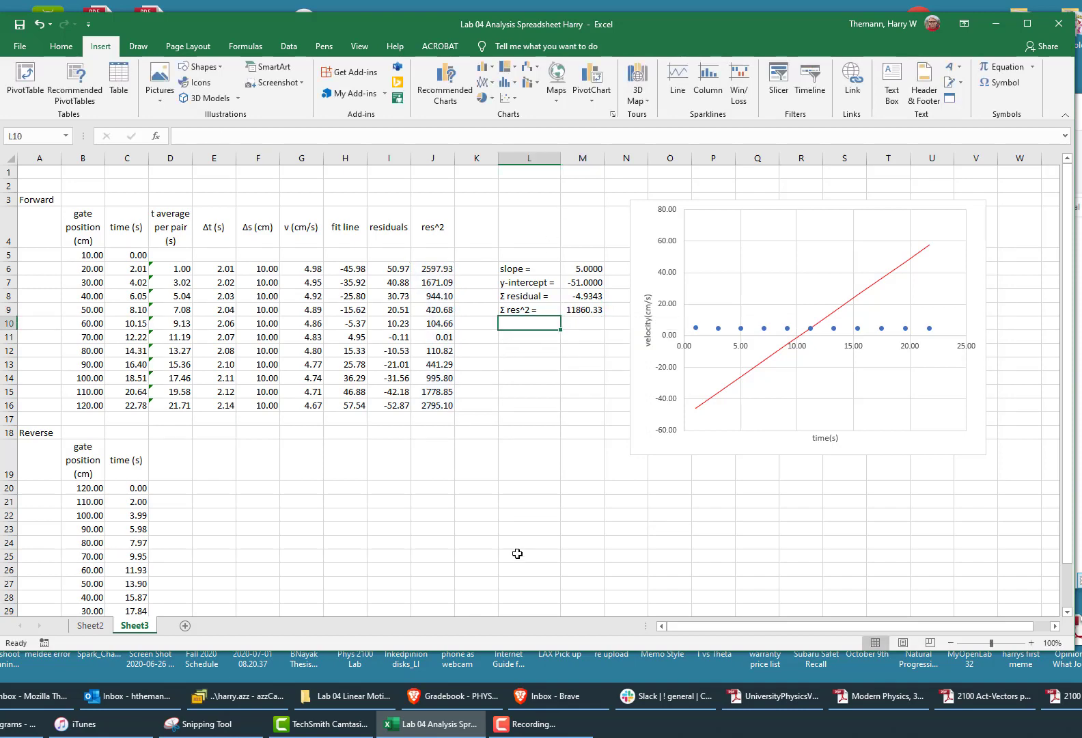
# Step: Set the slope in cell M6 to -0.01 and the y-intercept in M7 to 5
pyautogui.click(587, 271)
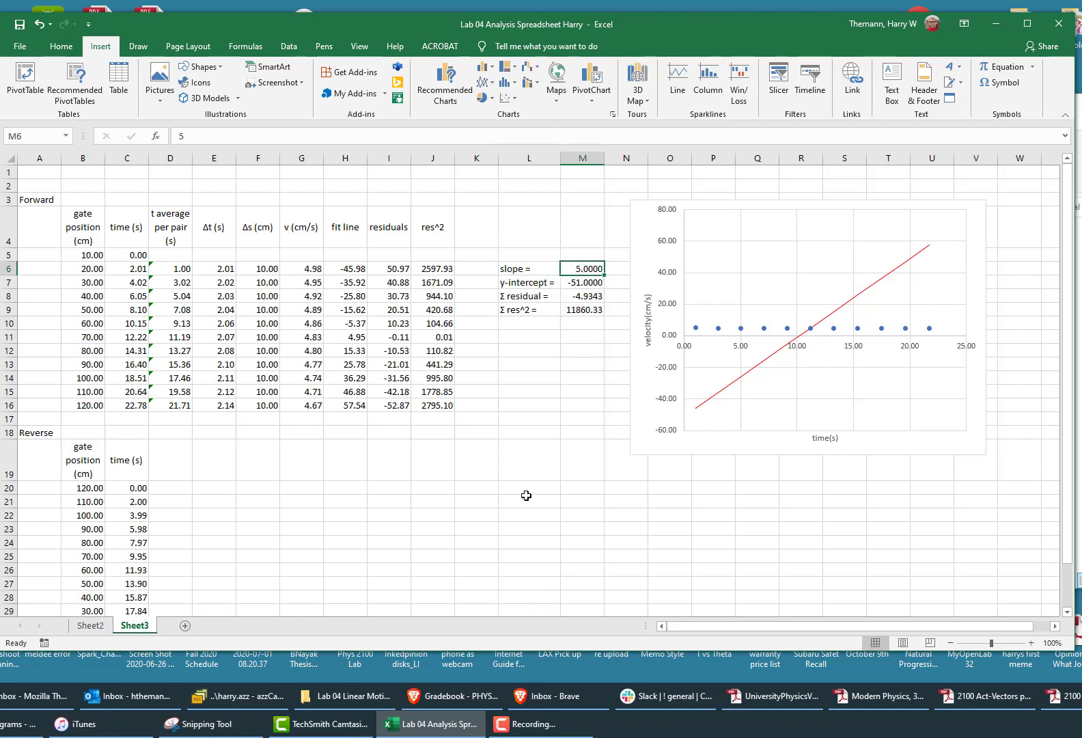
pyautogui.write('-.01')
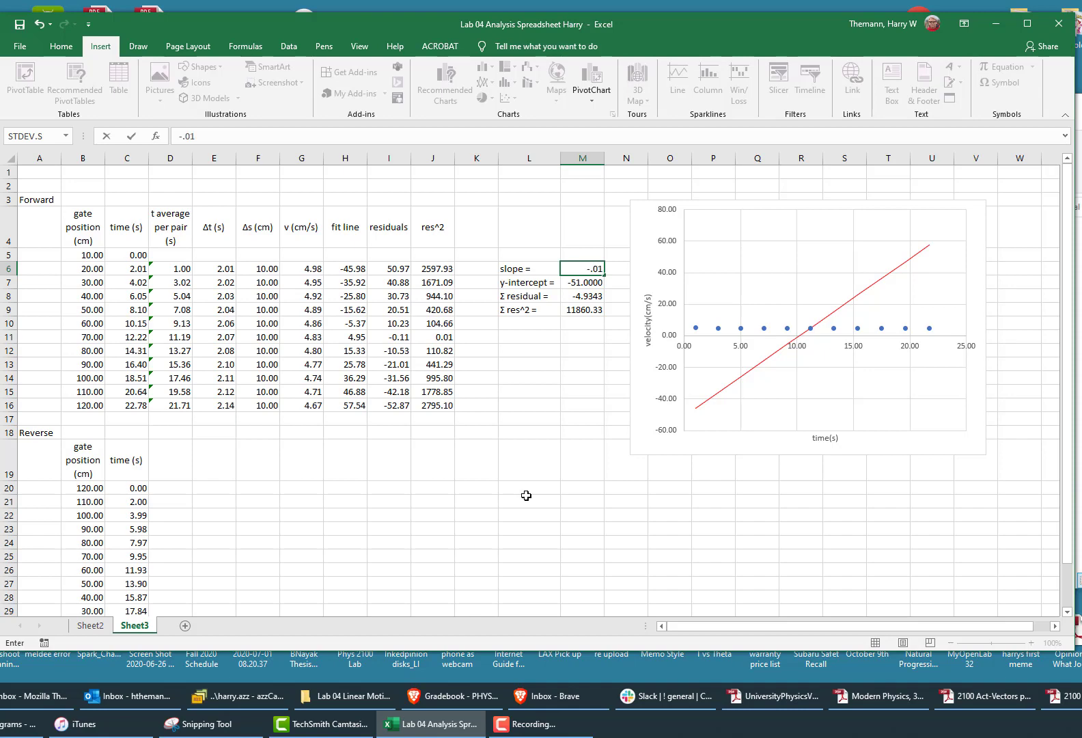
pyautogui.press('Return')
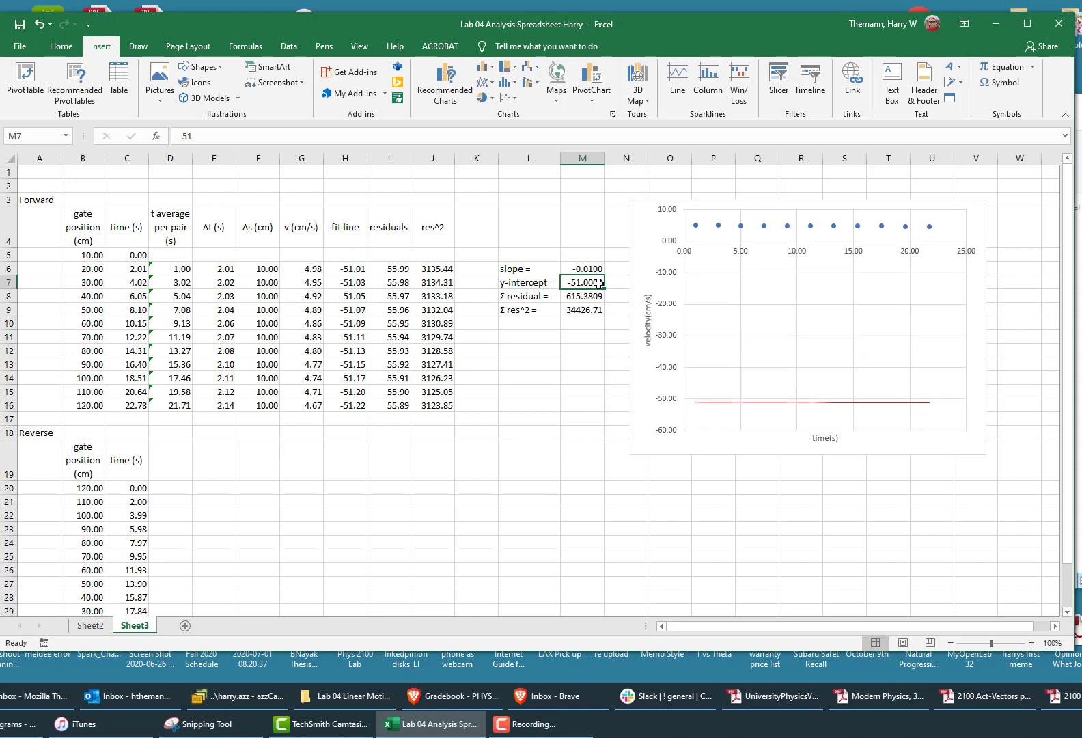
pyautogui.write('5')
pyautogui.press('Return')
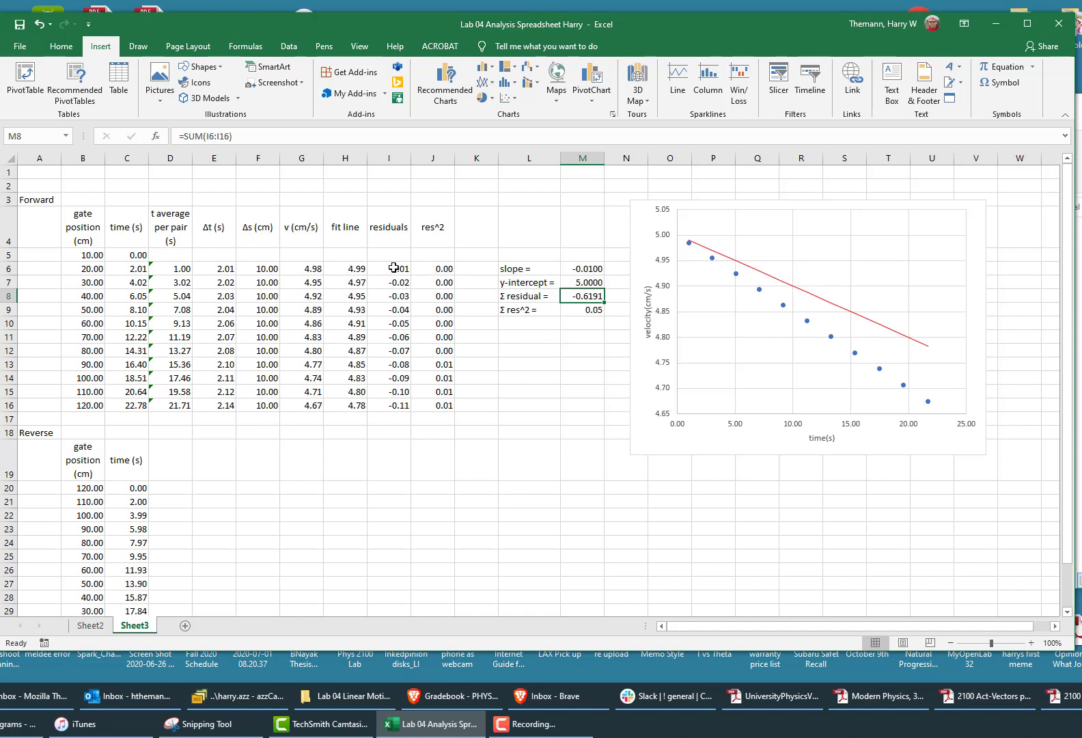
# Step: Show the residuals and res^2 values in I6:J16 with three decimal places
pyautogui.moveTo(395, 269); pyautogui.dragTo(431, 405)
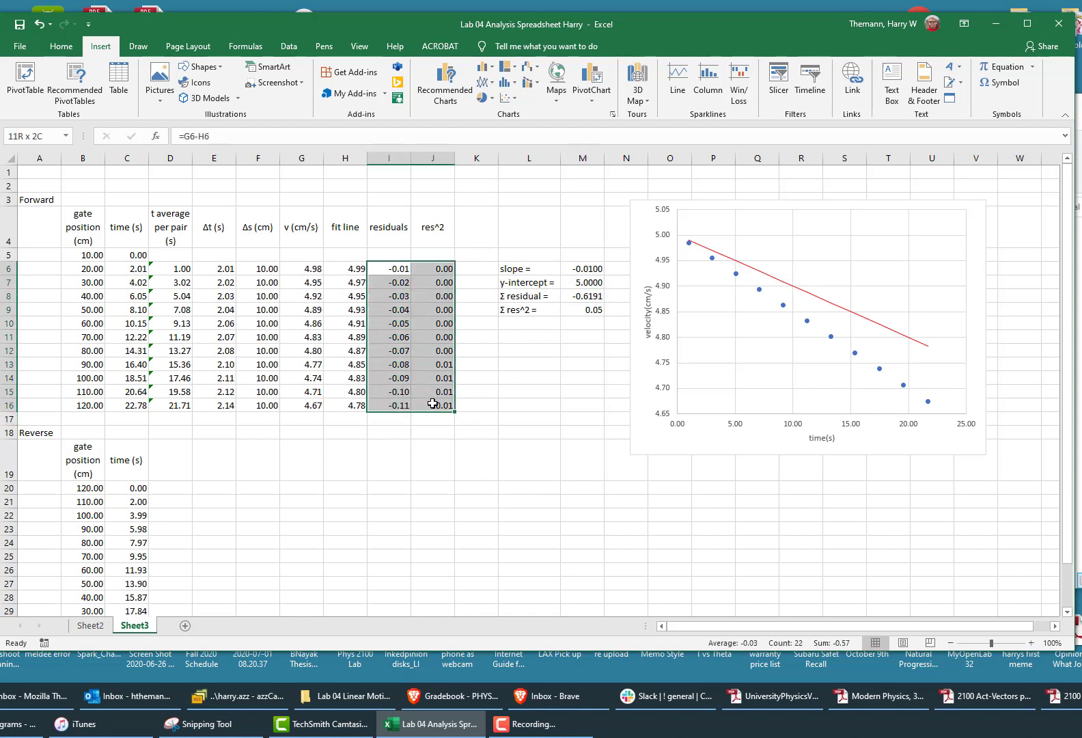
pyautogui.click(55, 46)
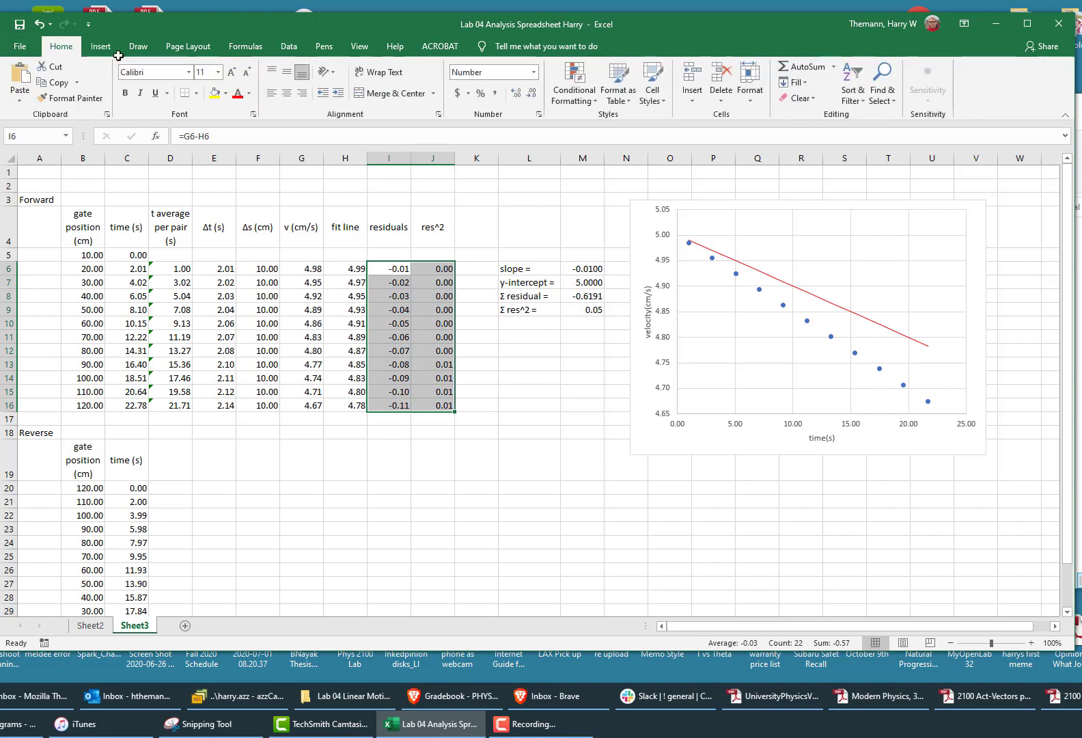
pyautogui.click(518, 92)
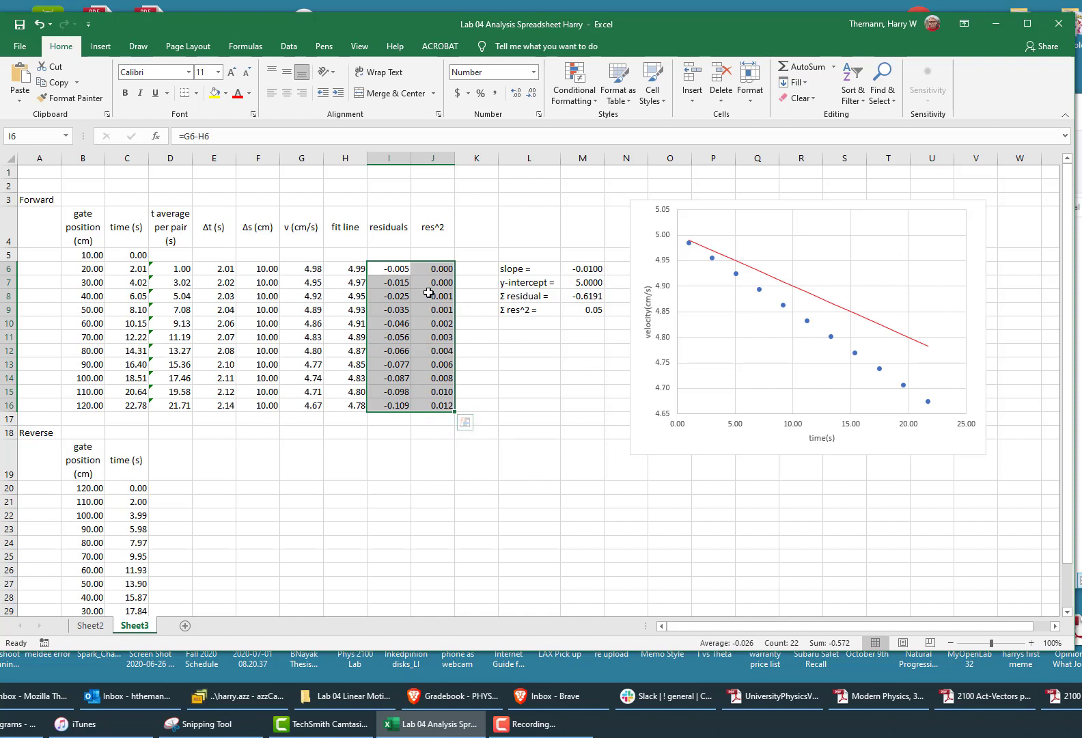
pyautogui.click(511, 452)
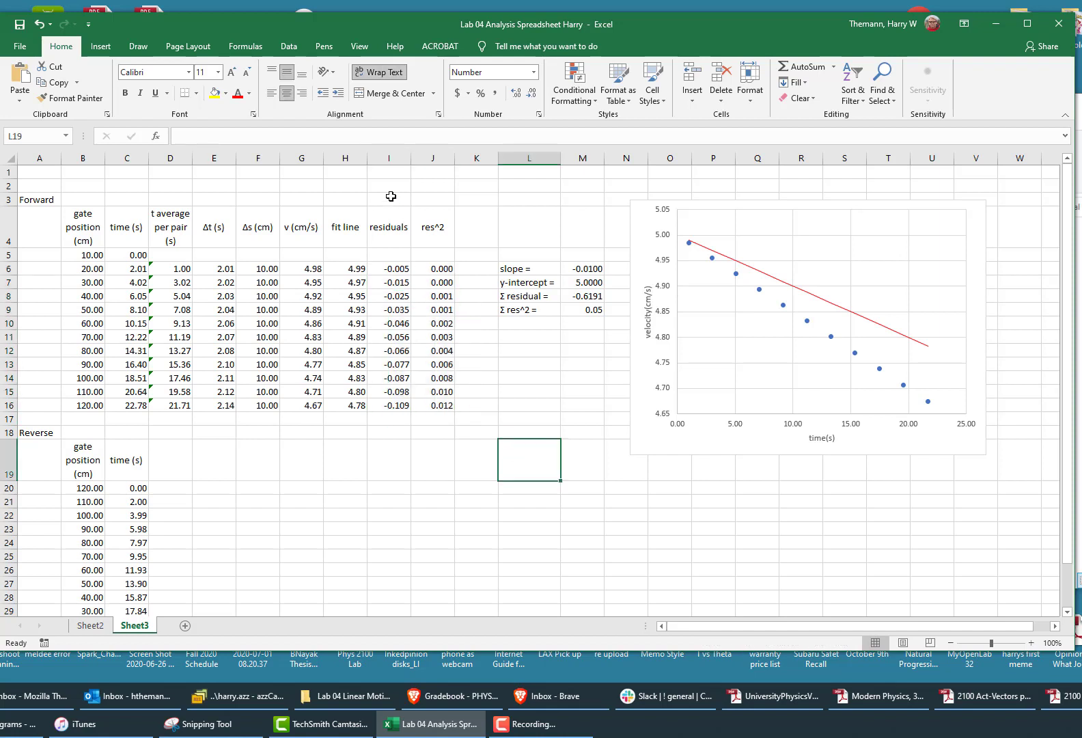
# Step: Refine the slope in cell M6 to -0.015
pyautogui.click(391, 270)
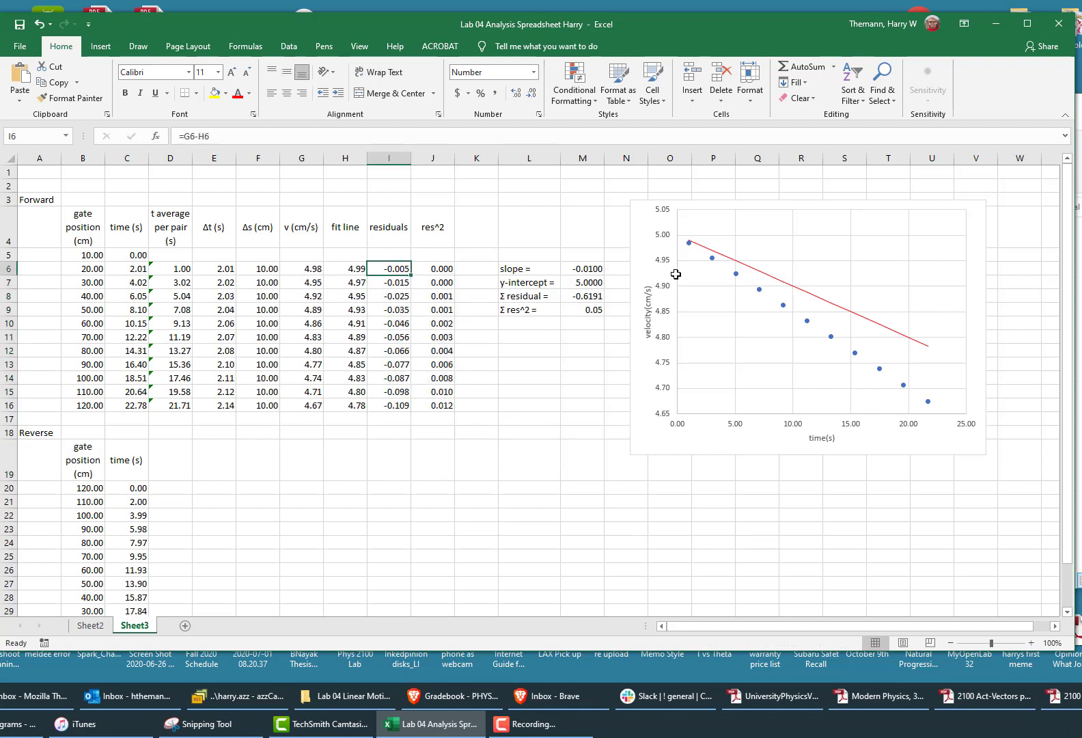
pyautogui.click(661, 309)
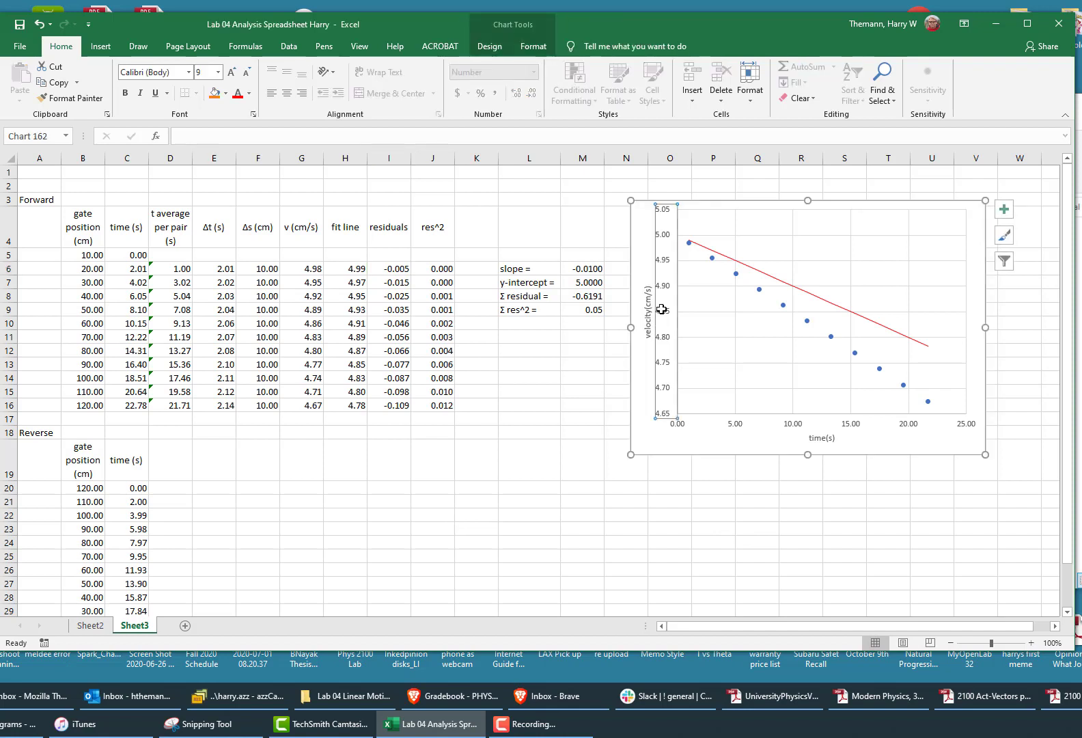
pyautogui.click(579, 267)
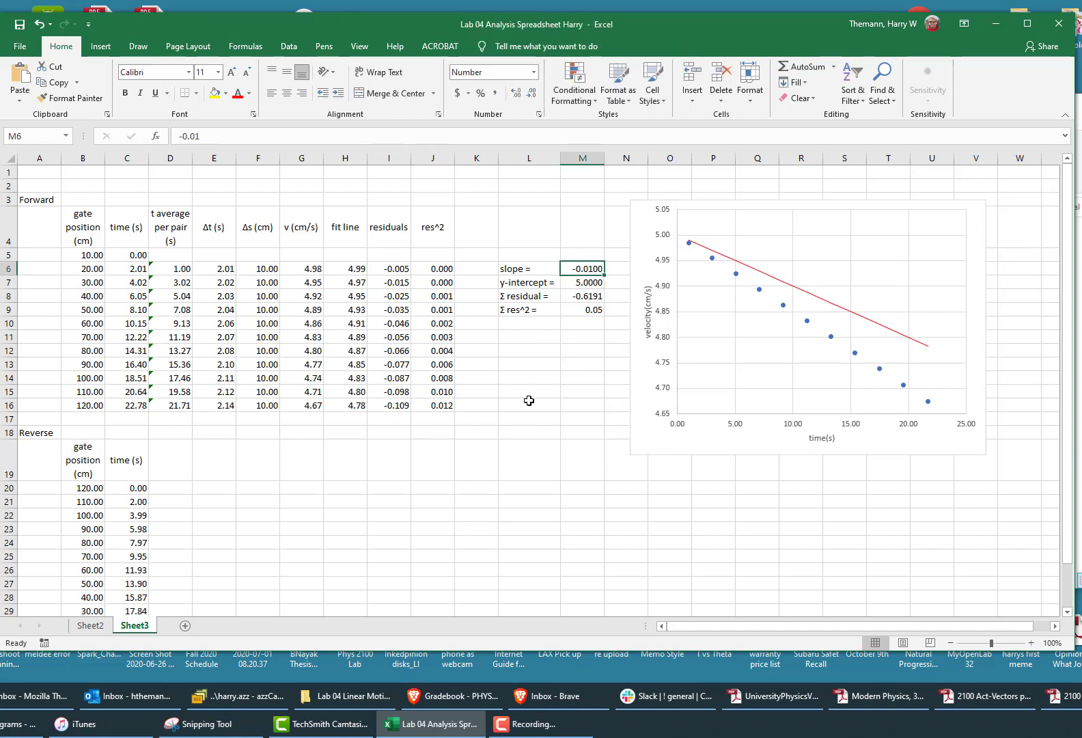
pyautogui.doubleClick(586, 269)
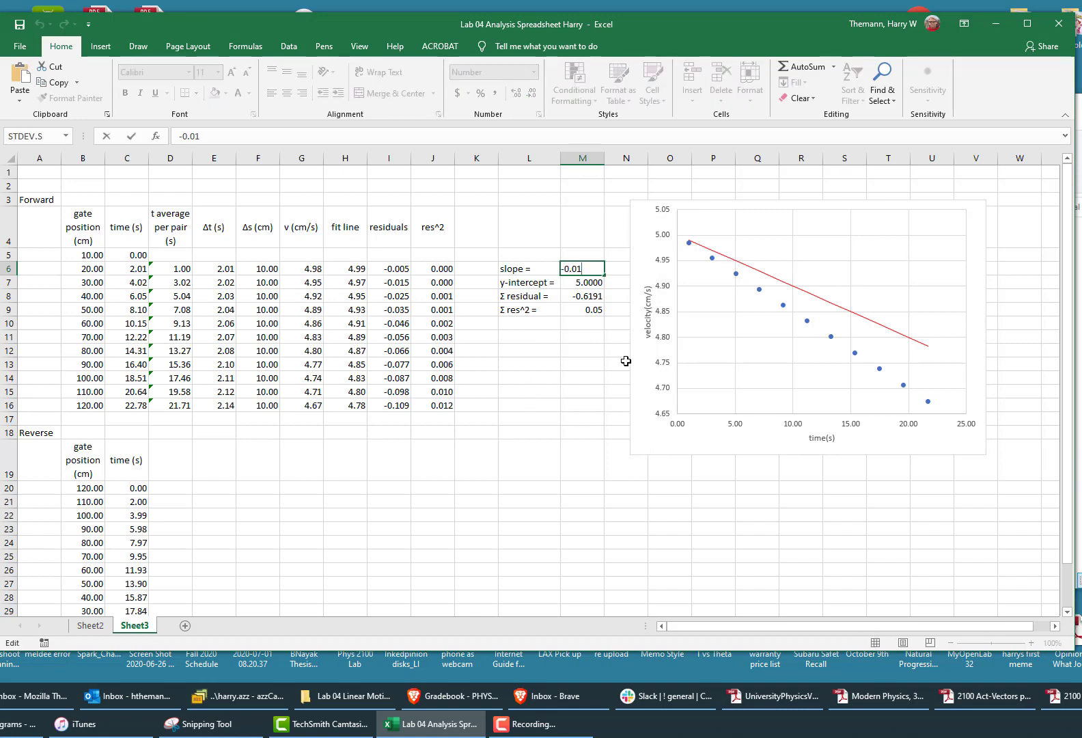
pyautogui.write('5')
pyautogui.press('Return')
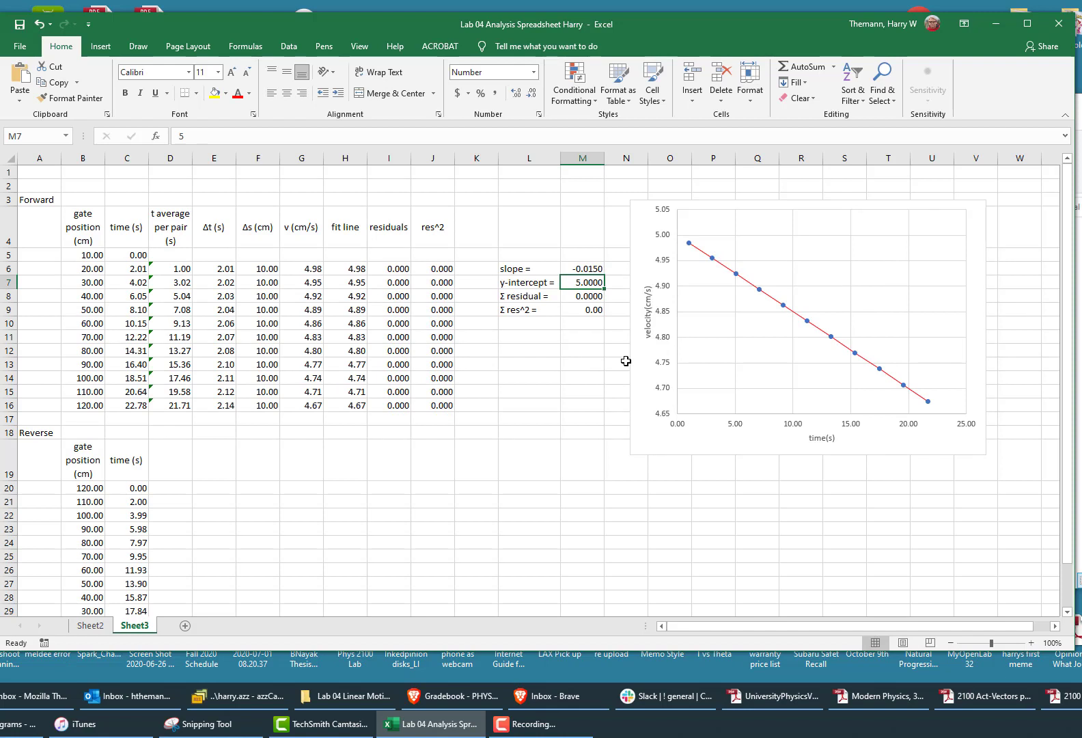
# Step: Set the minimum bound of the chart's velocity axis to 0 and close the axis formatting options
pyautogui.doubleClick(659, 285)
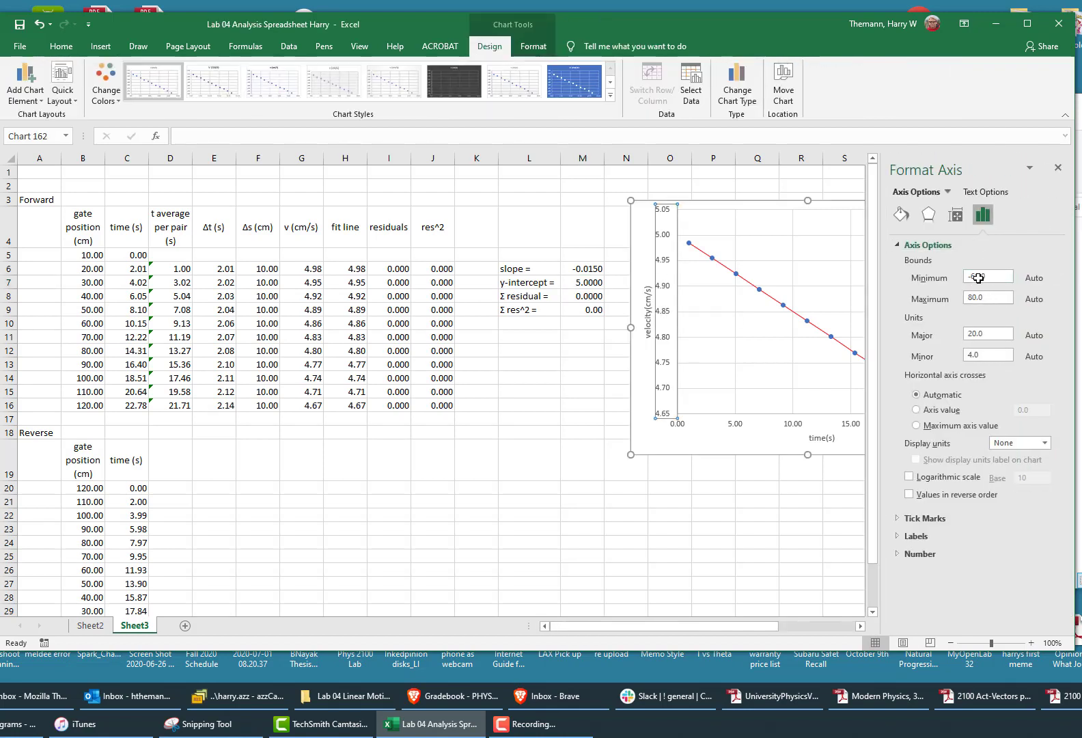
pyautogui.doubleClick(978, 278)
pyautogui.write('0')
pyautogui.press('Return')
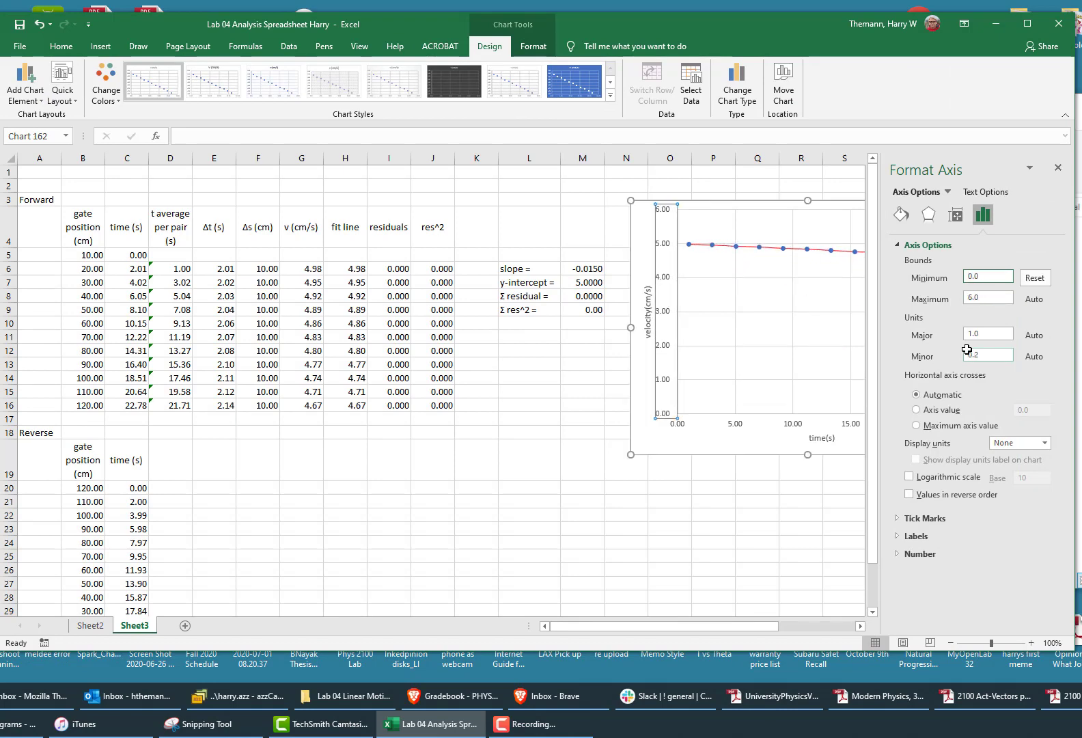
pyautogui.click(827, 504)
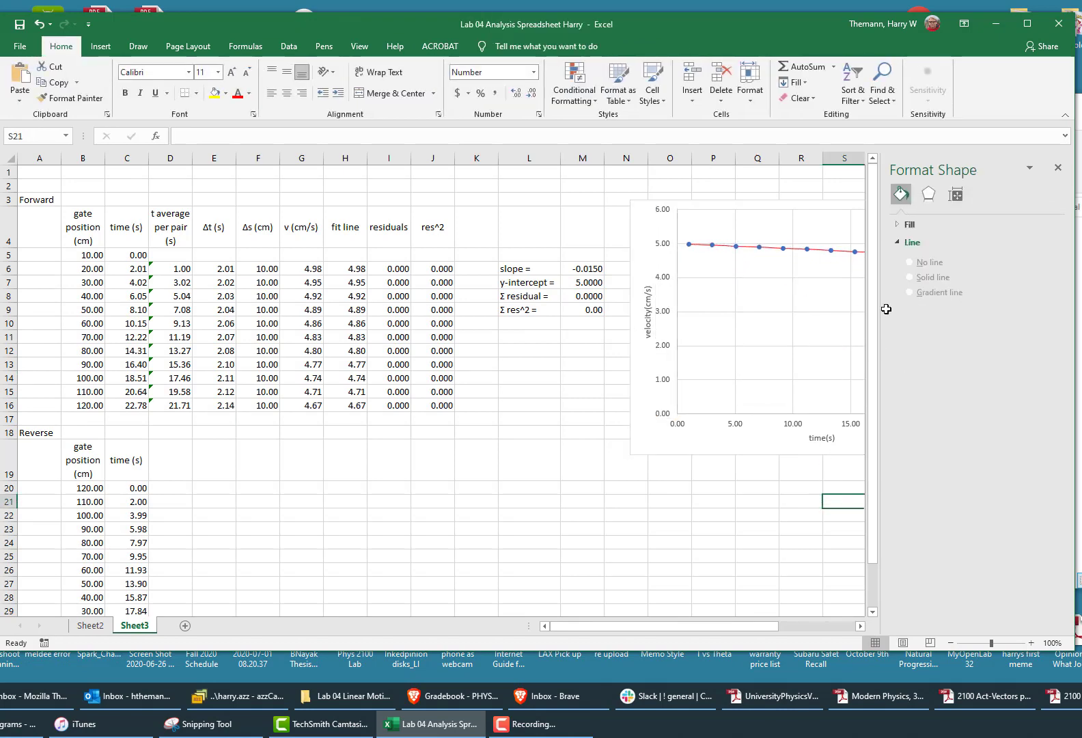
pyautogui.click(1060, 168)
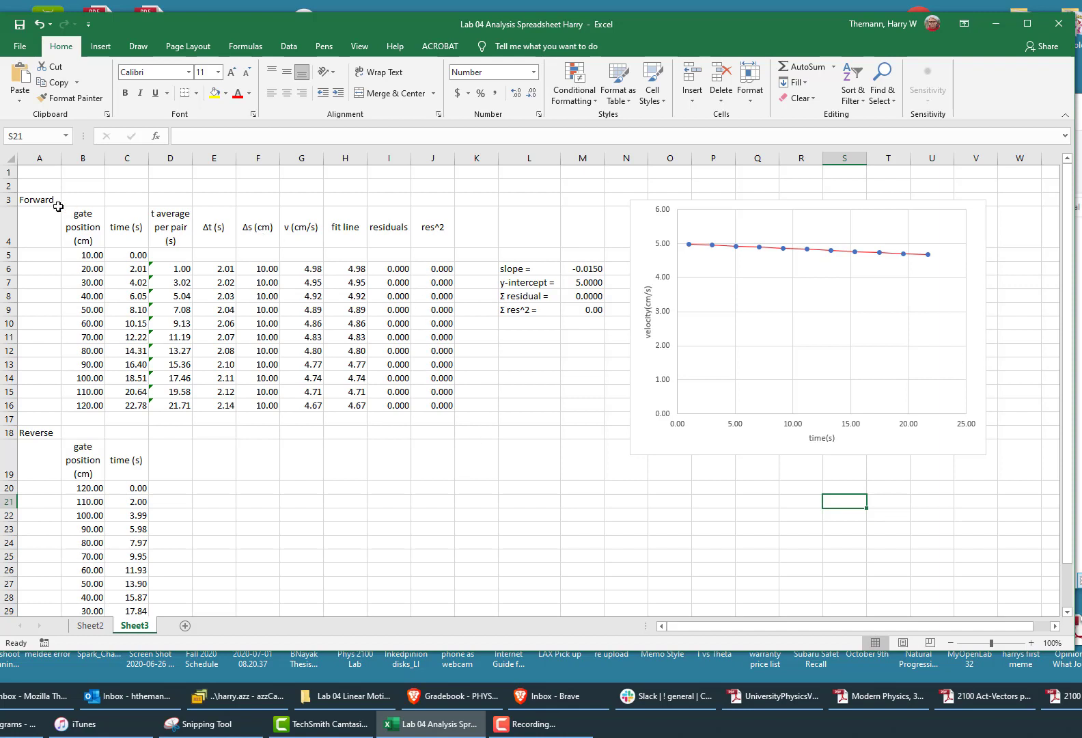
# Step: Apply all borders to the Forward data table in B4:J16, including its header row
pyautogui.moveTo(46, 203); pyautogui.dragTo(403, 392)
pyautogui.click(93, 202)
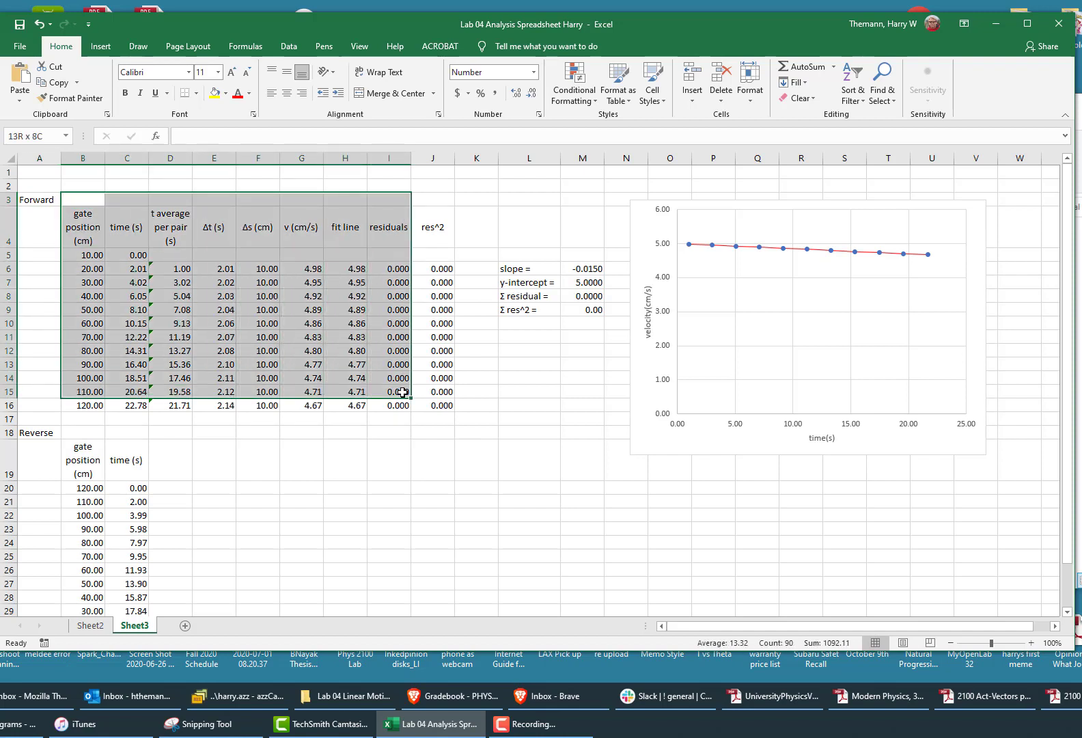
pyautogui.click(87, 229)
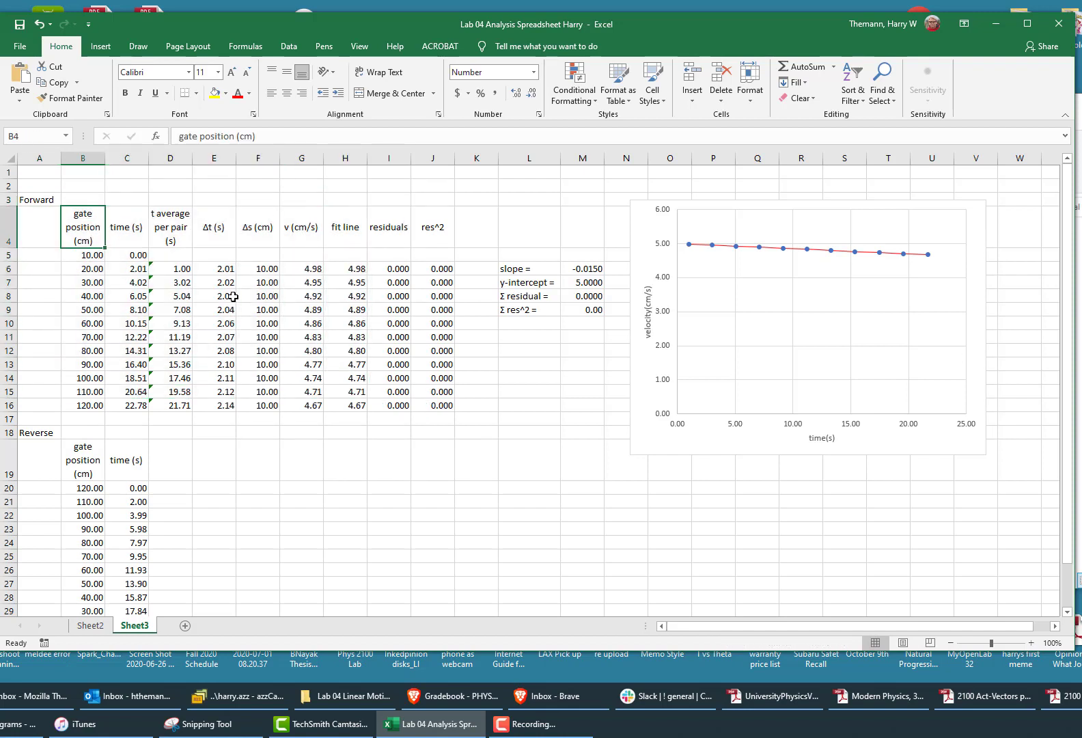
pyautogui.moveTo(232, 296); pyautogui.dragTo(433, 403)
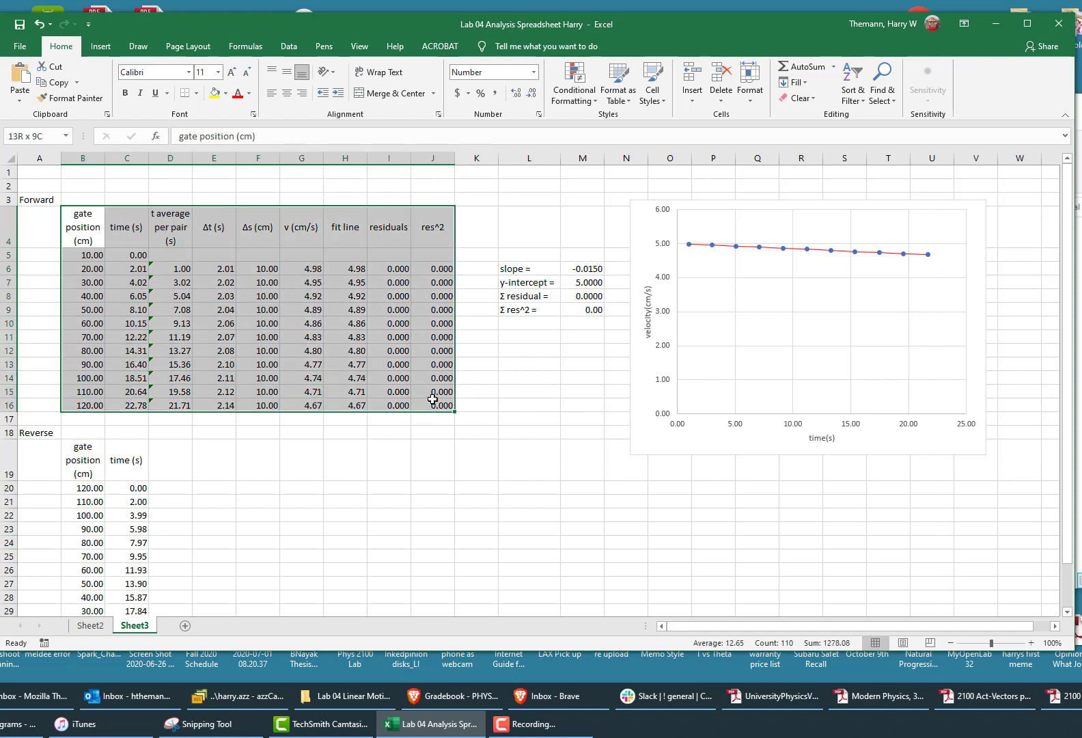
pyautogui.rightClick(399, 293)
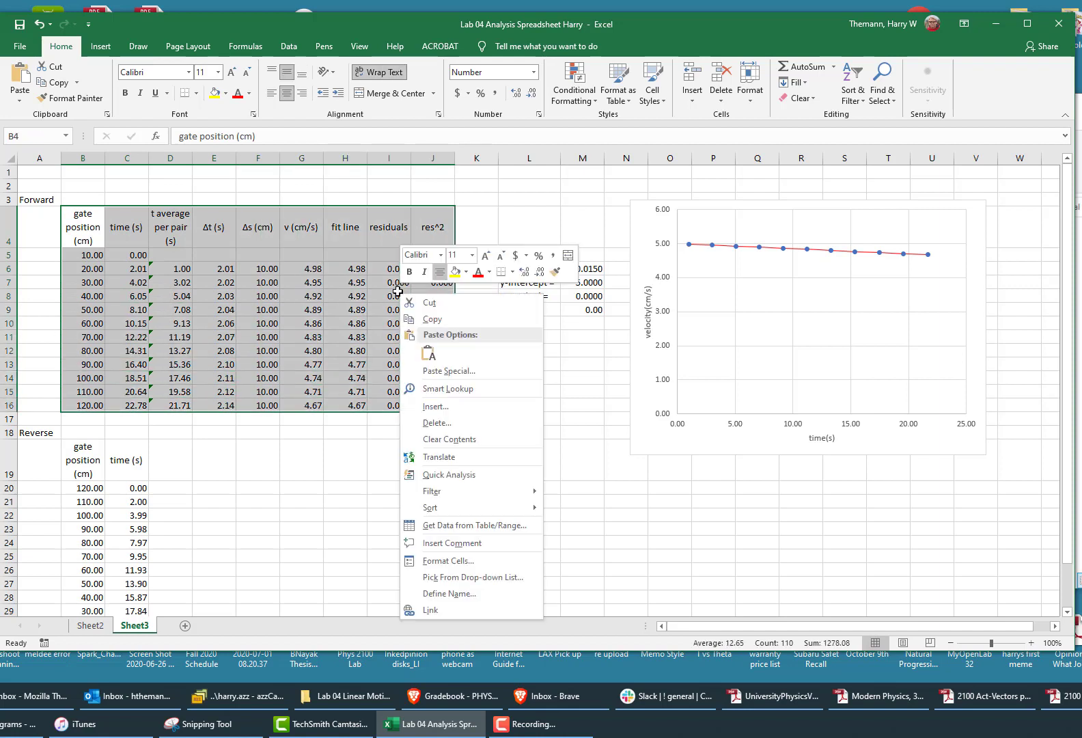
pyautogui.click(513, 273)
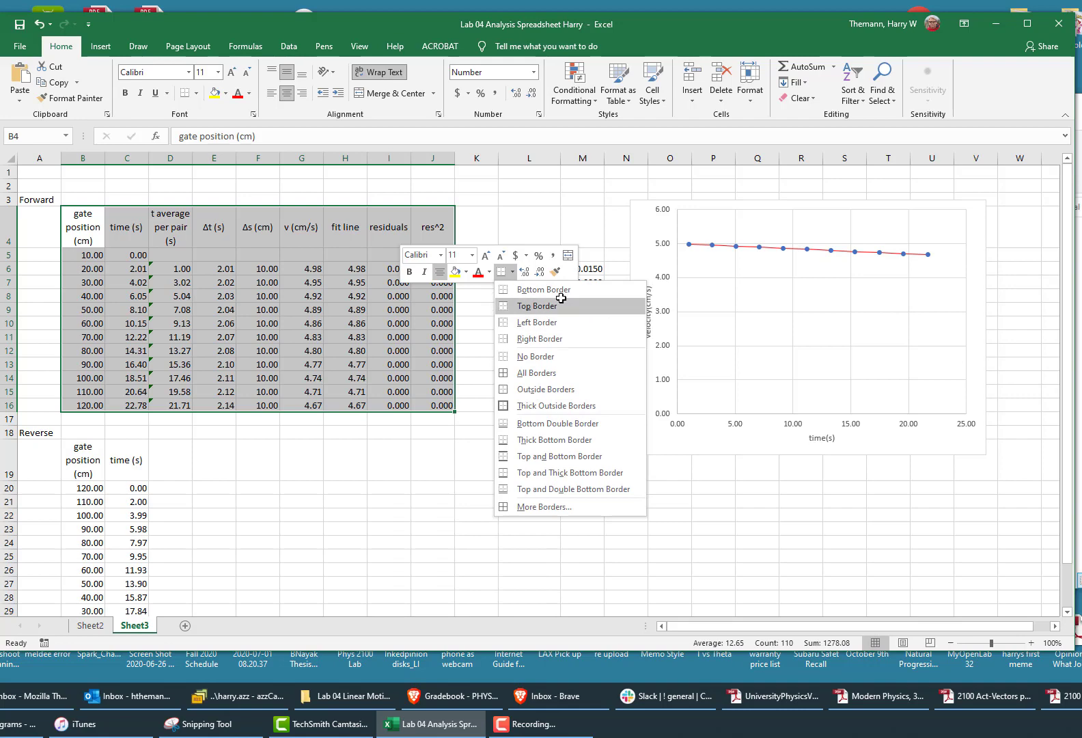
pyautogui.click(536, 372)
pyautogui.click(416, 531)
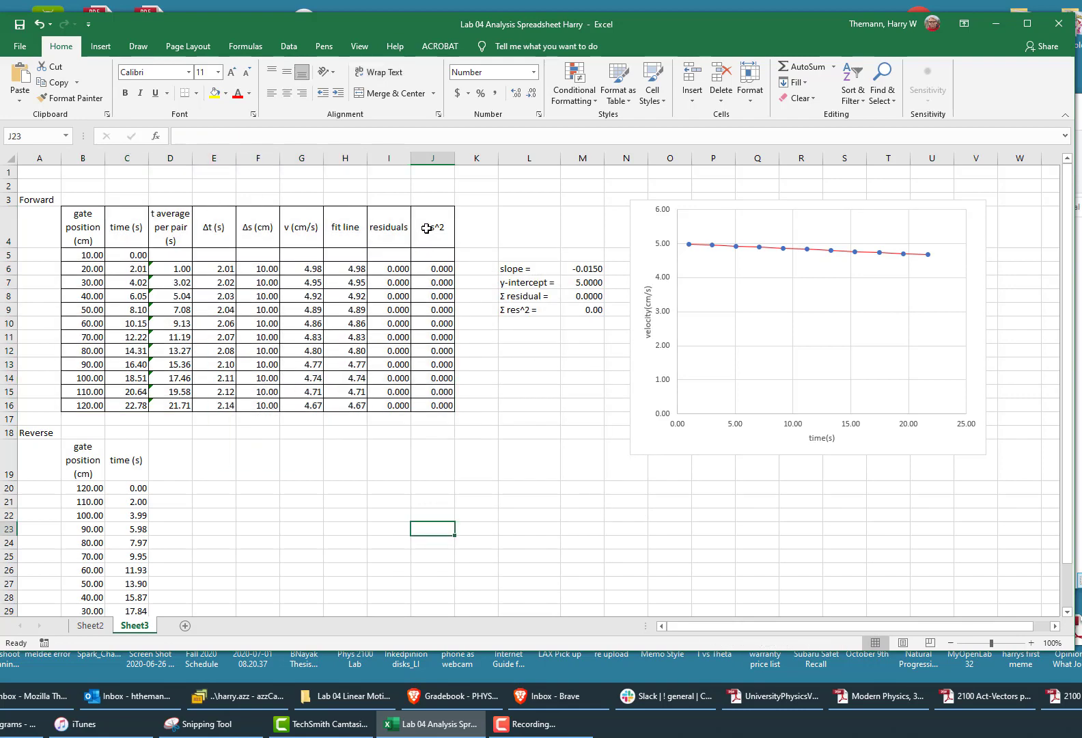
pyautogui.click(84, 254)
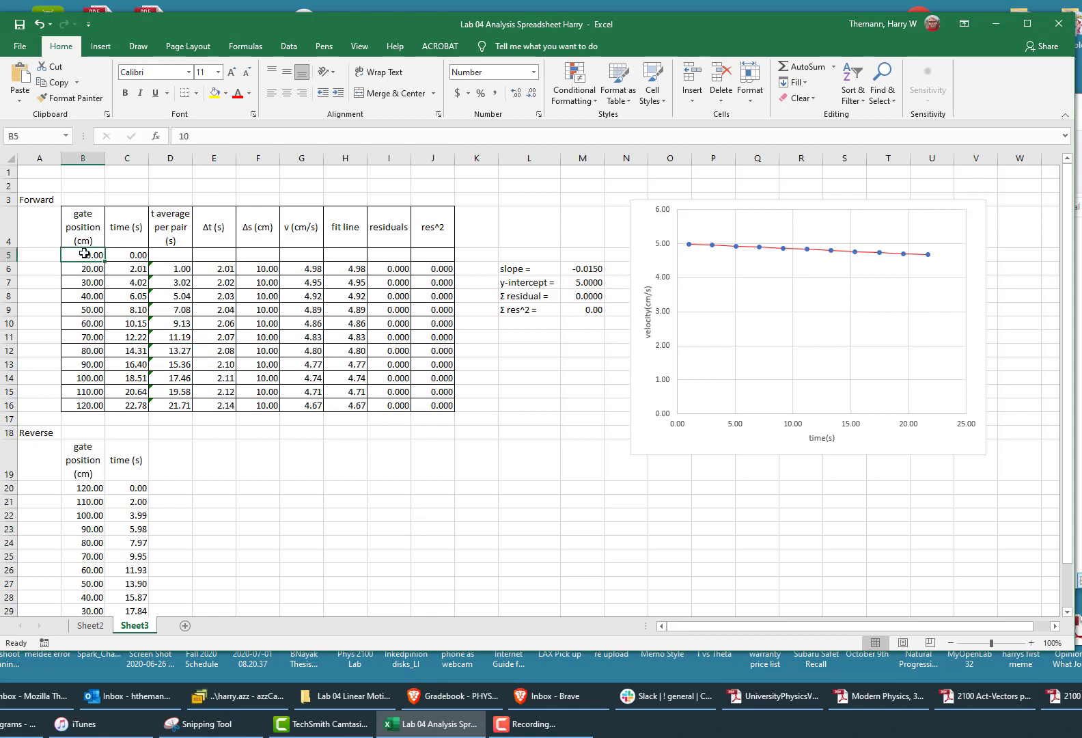
pyautogui.moveTo(84, 254); pyautogui.dragTo(344, 404)
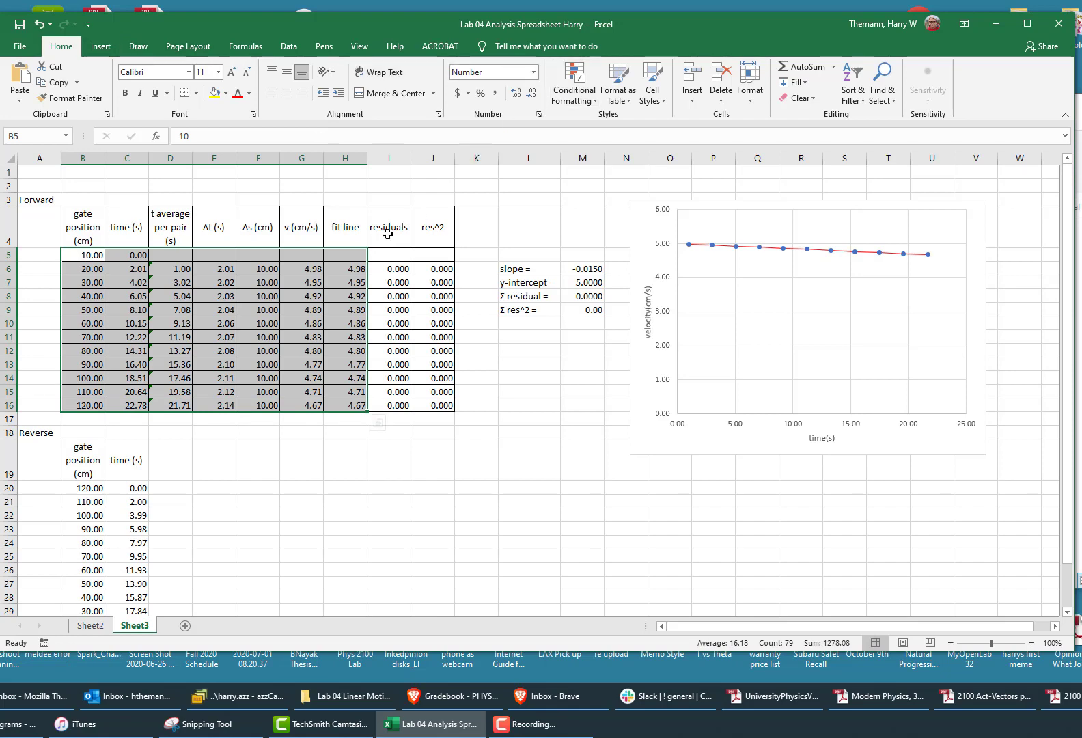
pyautogui.moveTo(382, 267); pyautogui.dragTo(436, 401)
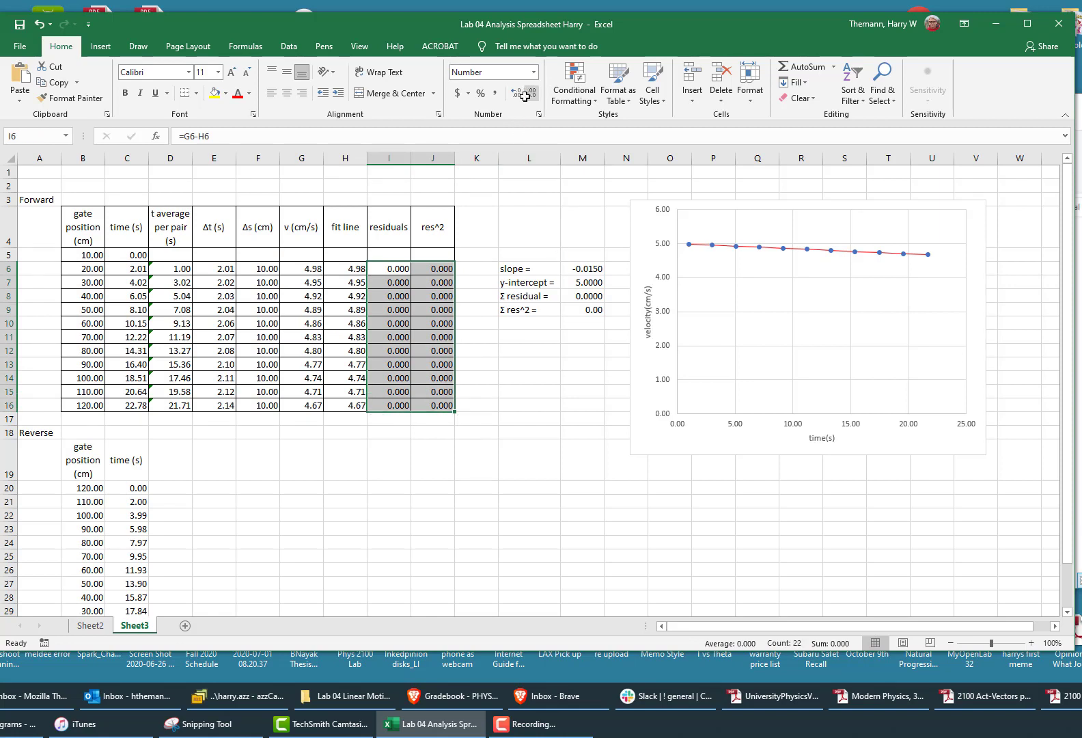
# Step: Show the slope, y-intercept, Σ residual and Σ res^2 values in M6:M9 with three decimal places
pyautogui.moveTo(581, 268); pyautogui.dragTo(577, 303)
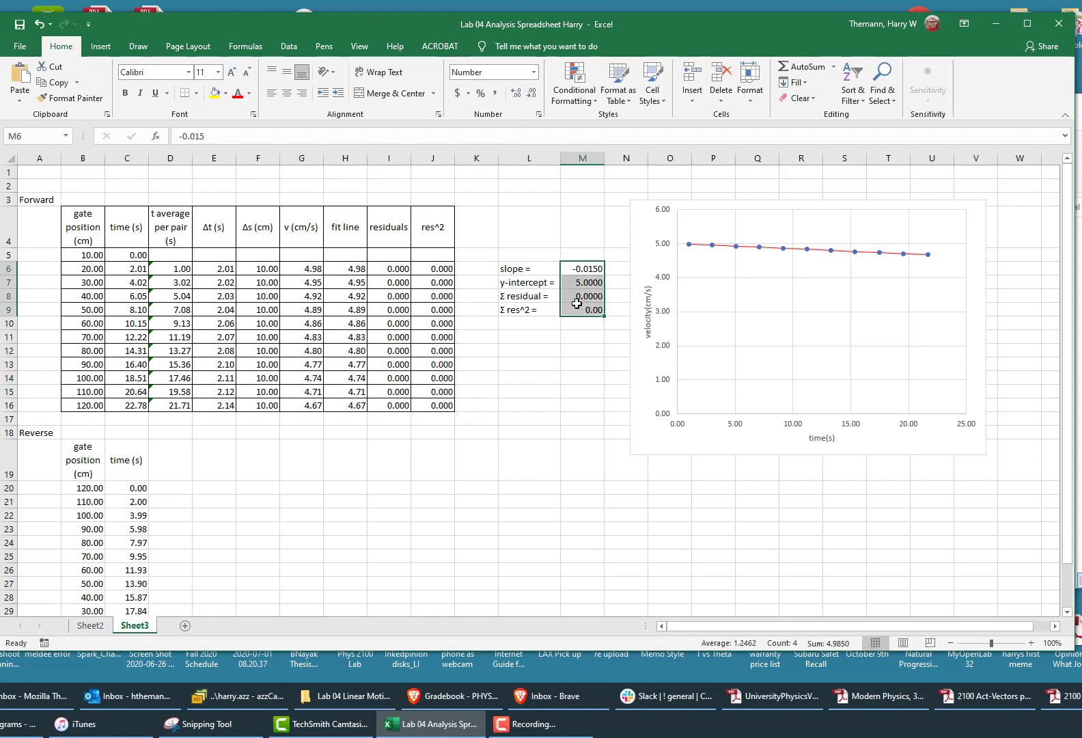
pyautogui.click(516, 91)
pyautogui.click(531, 92)
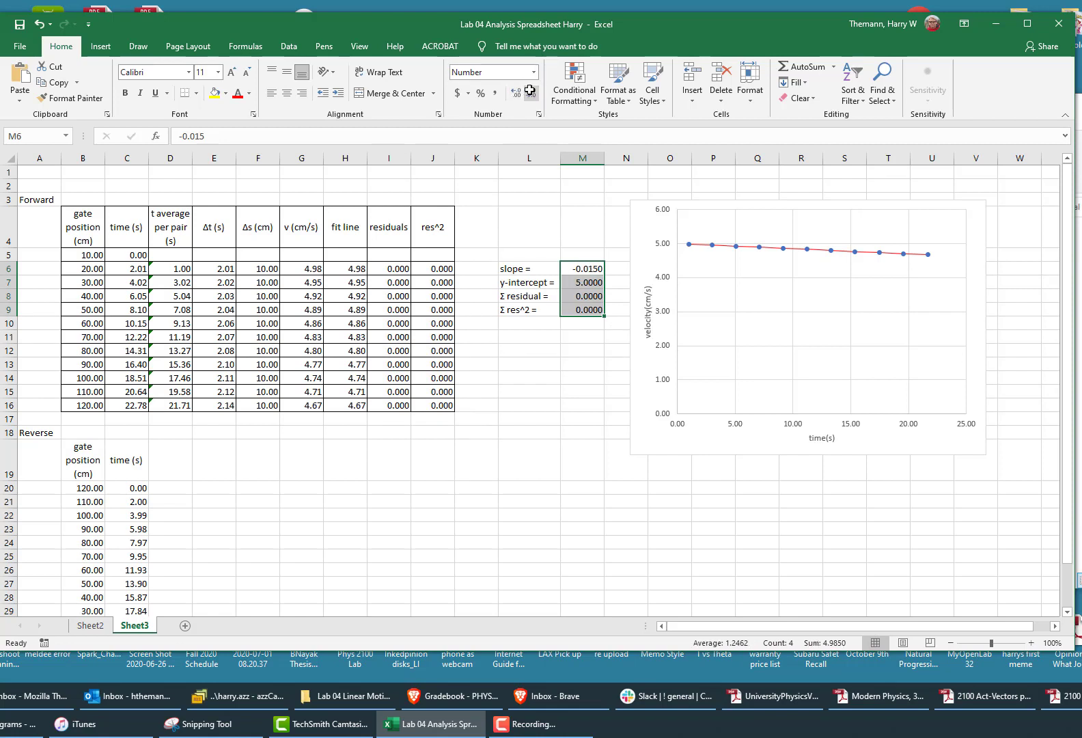
pyautogui.click(531, 91)
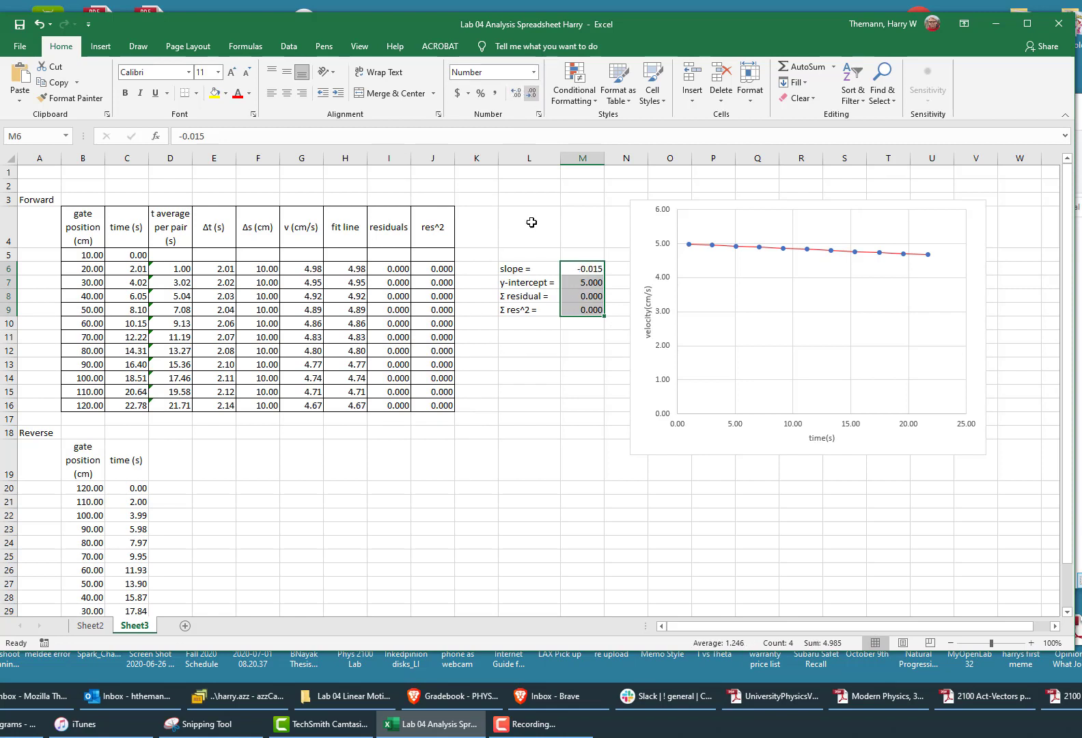
pyautogui.click(570, 336)
pyautogui.moveTo(524, 267); pyautogui.dragTo(571, 307)
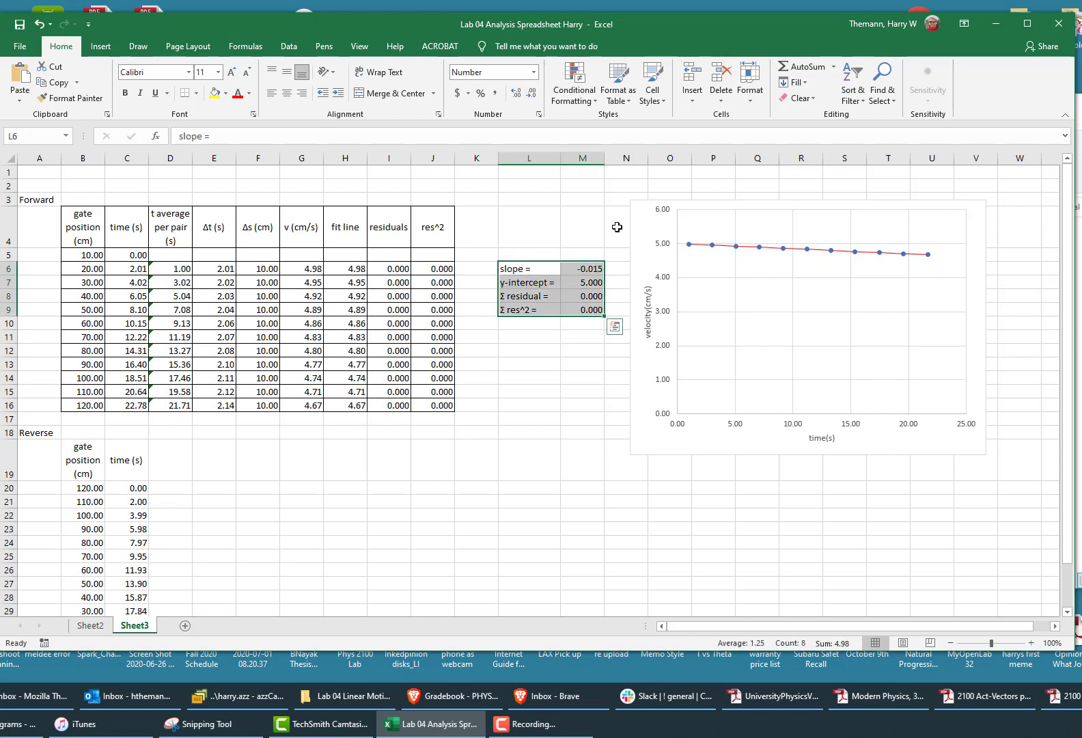
# Step: Move the chart away from the fit results to free column N, and label the slope in N6 as "accel (cm/s^2)"
pyautogui.moveTo(637, 213); pyautogui.dragTo(708, 210)
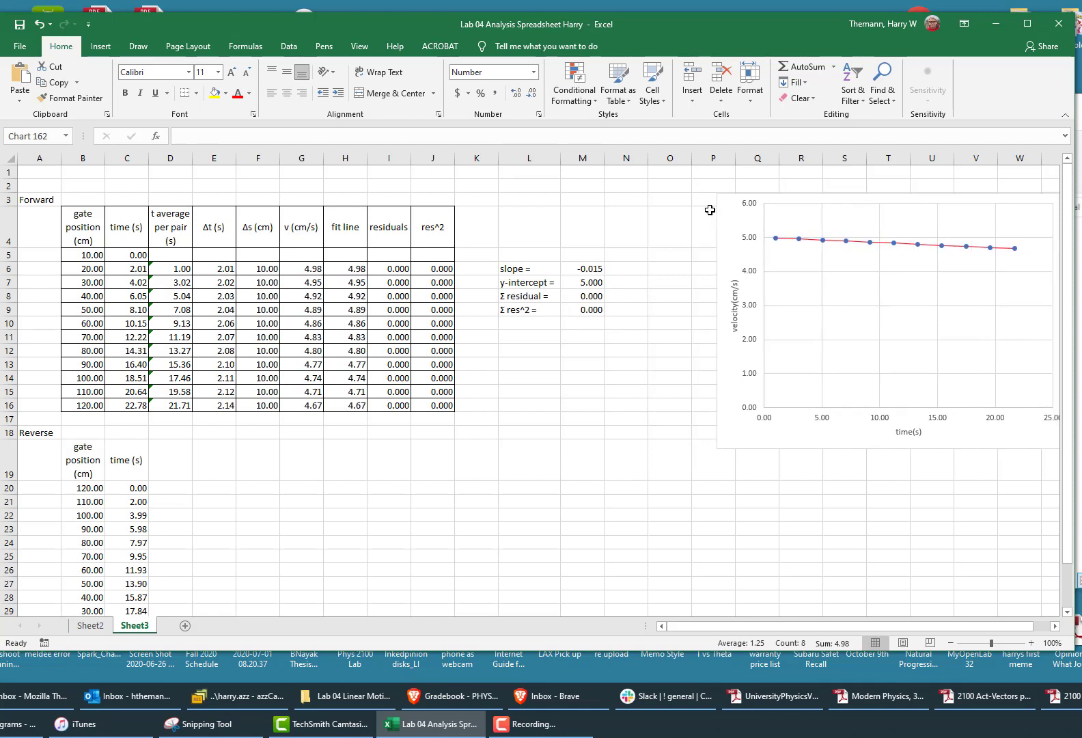
pyautogui.click(618, 266)
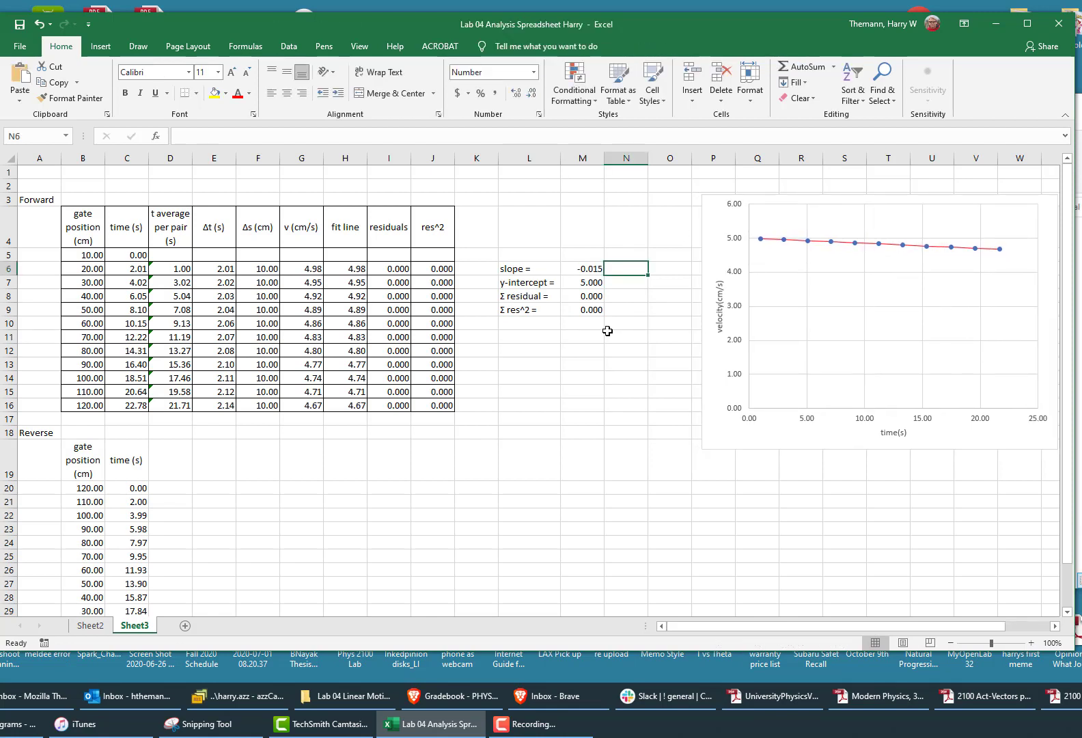
pyautogui.write('a')
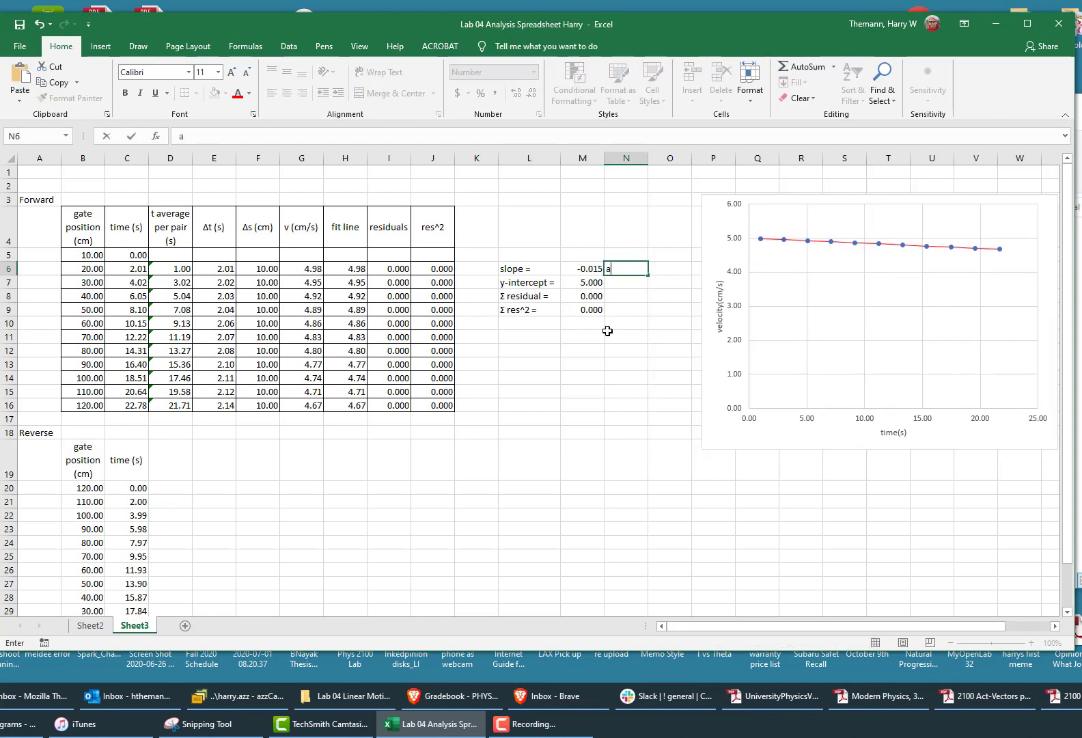
pyautogui.write('ccel (cm/s^2')
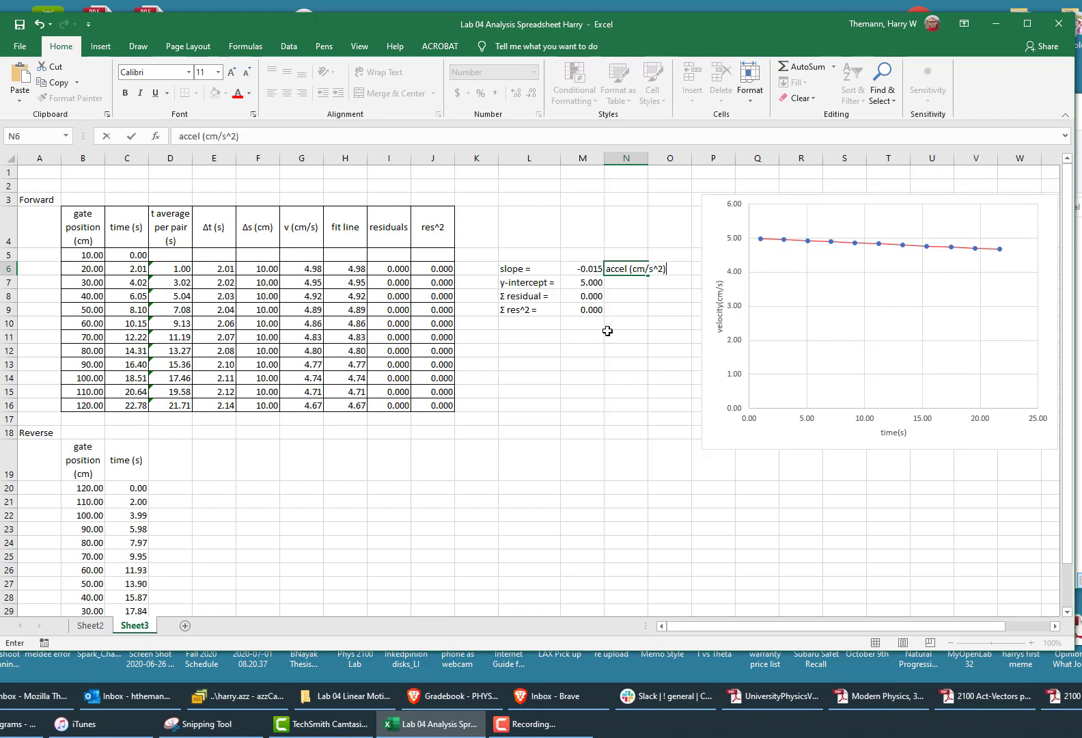
pyautogui.press('Return')
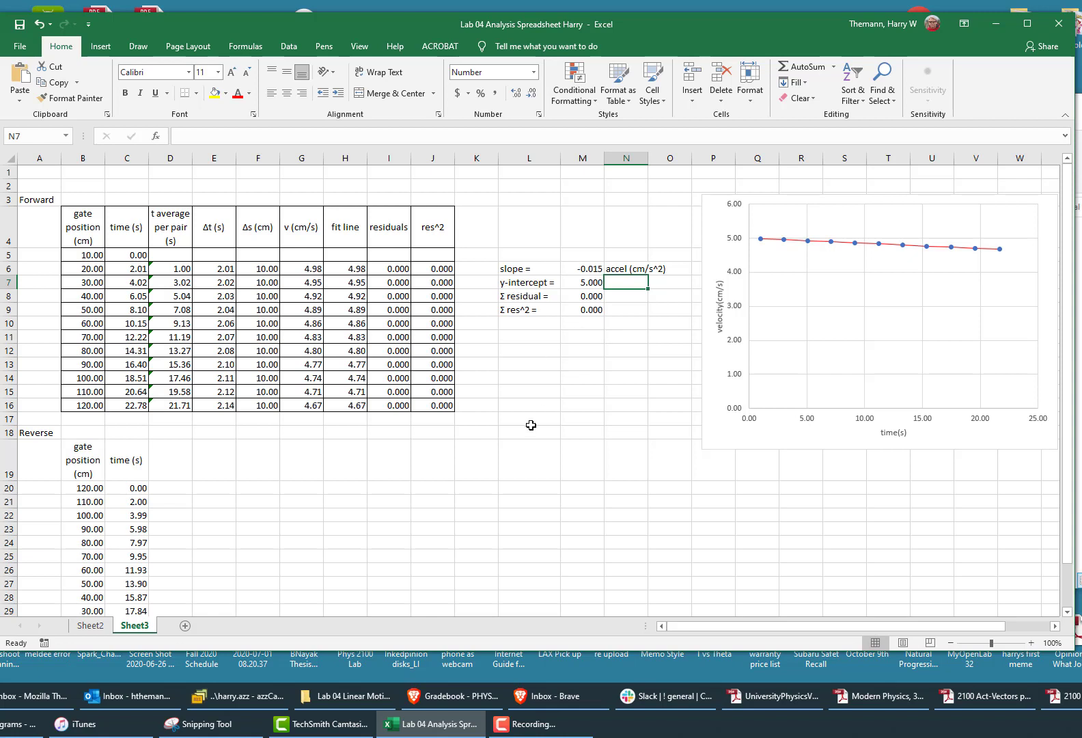